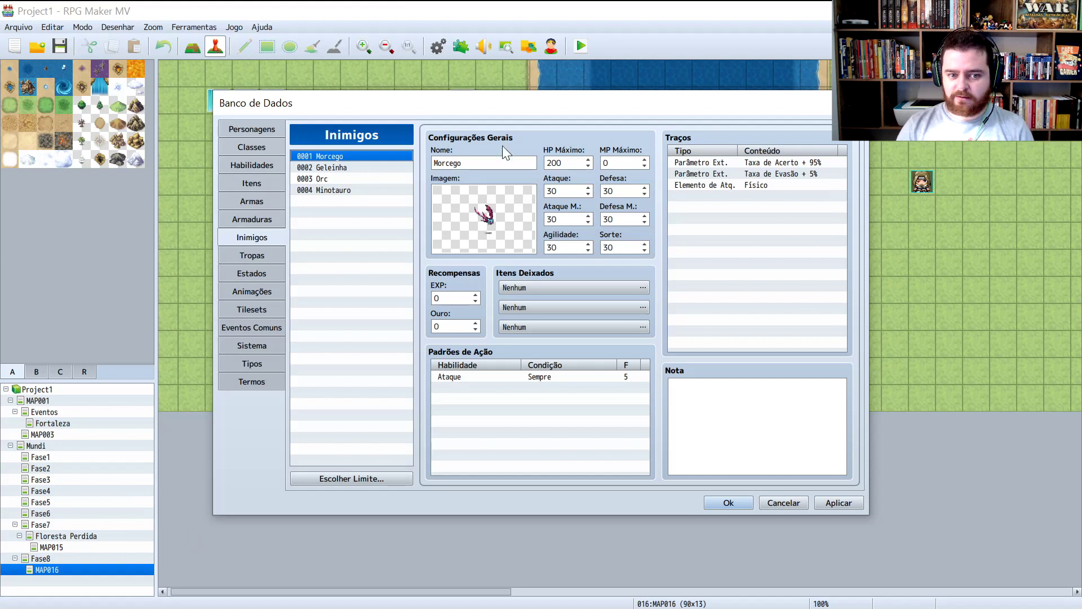
# - Open the image selection for the Morcego enemy and preview battlers such as Actor3_2, Actor1_3 and Actor1_4
pyautogui.click(489, 167)
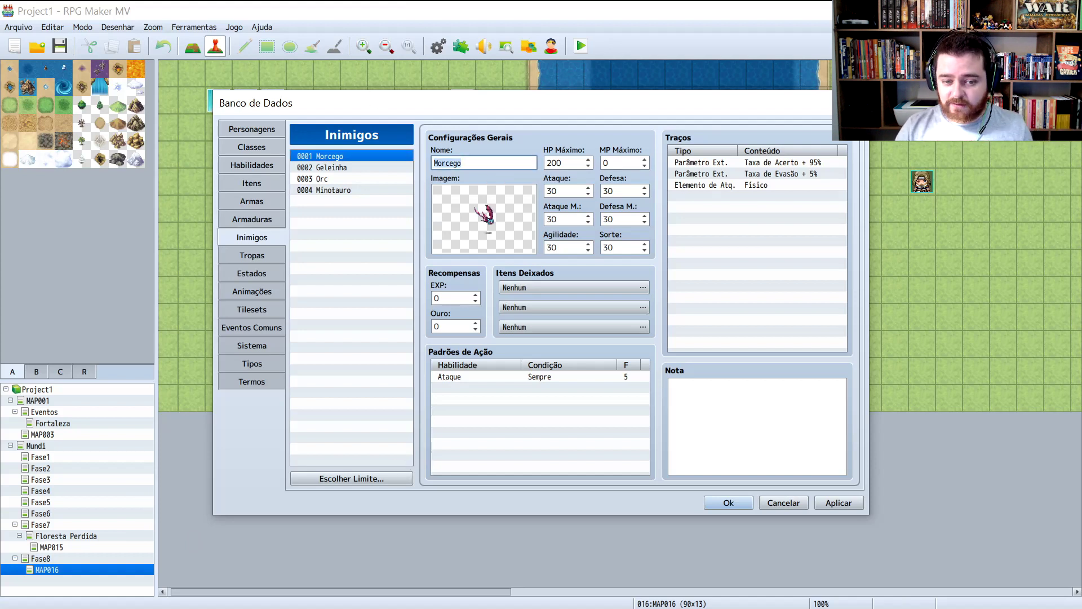
pyautogui.click(487, 208)
pyautogui.doubleClick(486, 207)
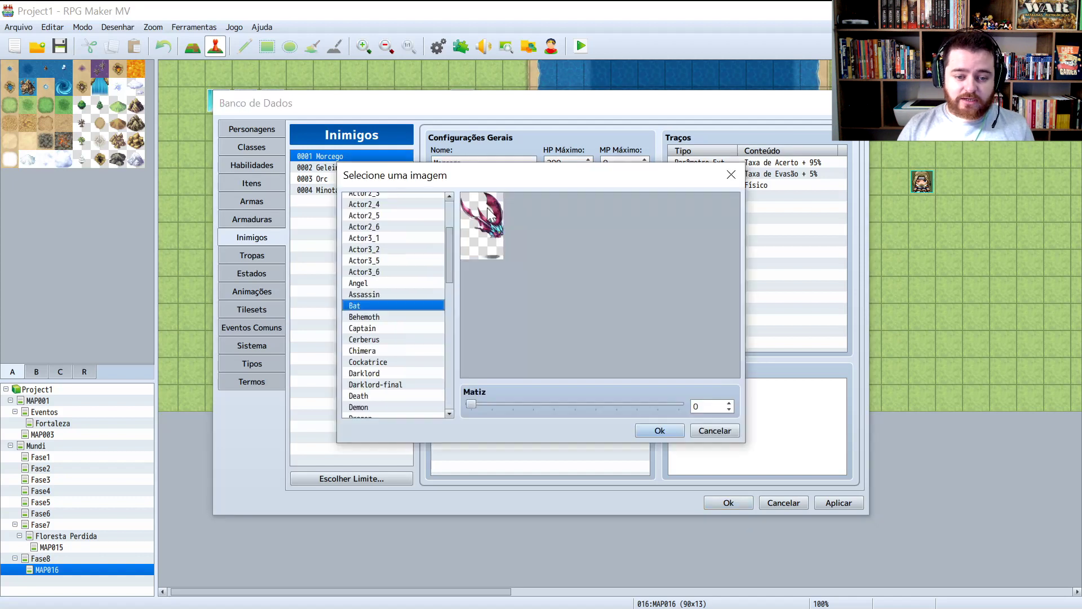
pyautogui.click(363, 315)
pyautogui.click(379, 249)
pyautogui.scroll(3, 389, 303)
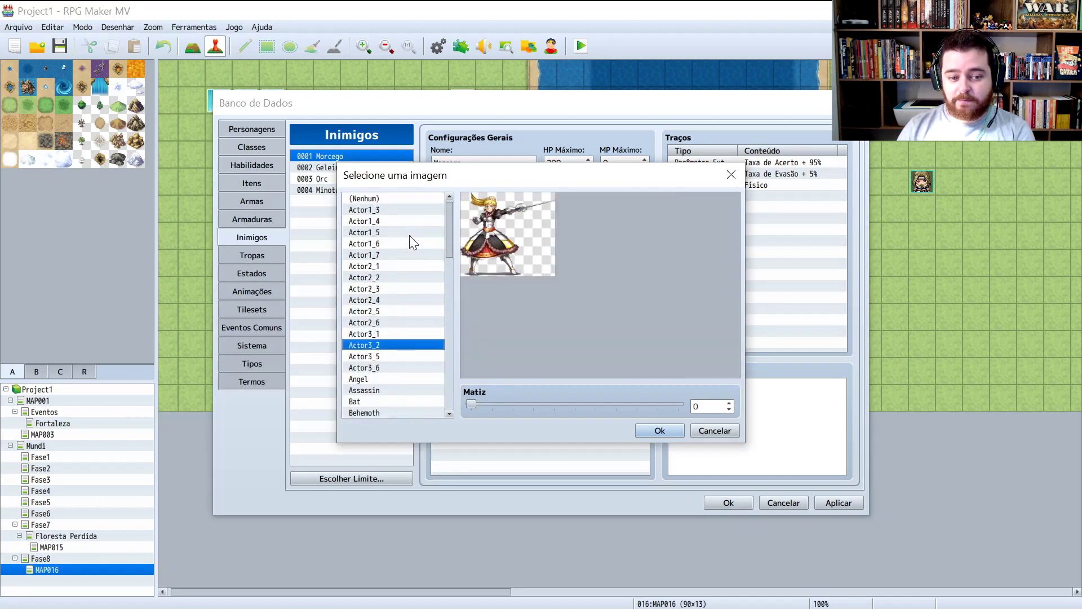
pyautogui.click(394, 197)
pyautogui.click(386, 209)
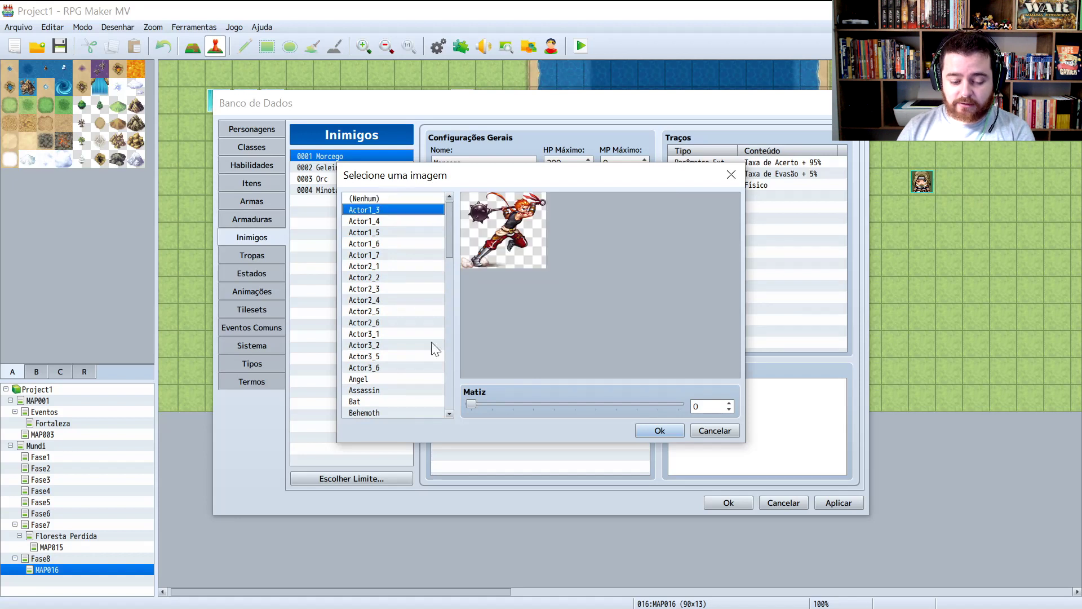
pyautogui.click(389, 273)
pyautogui.click(387, 222)
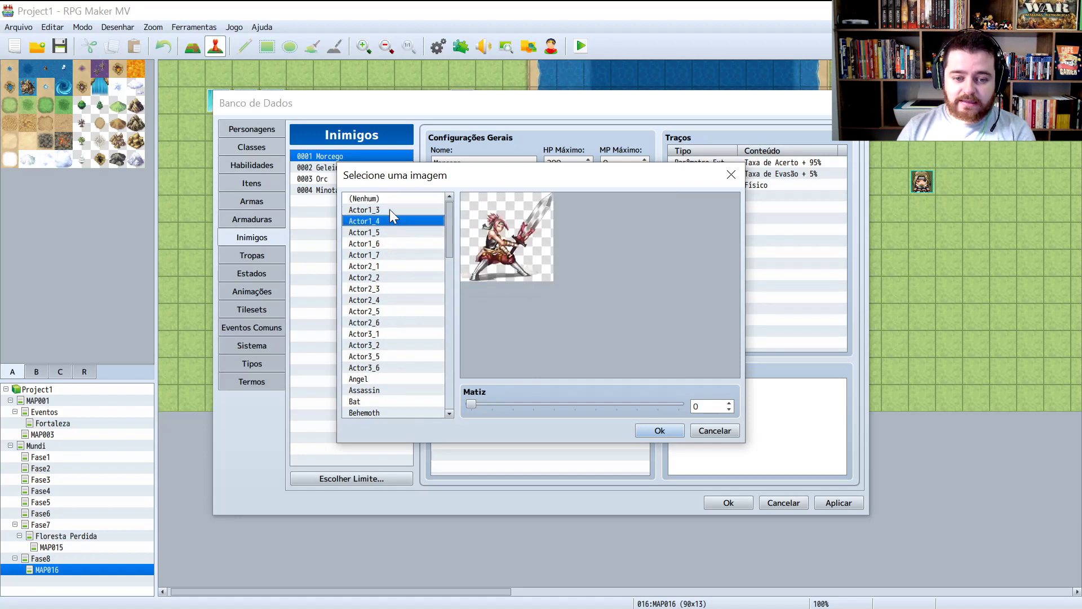
# - Switch to File Explorer, go to the project's img folder and look through the images in its enemies folder
pyautogui.hotkey('alt', 'Tab')
pyautogui.press('Tab')
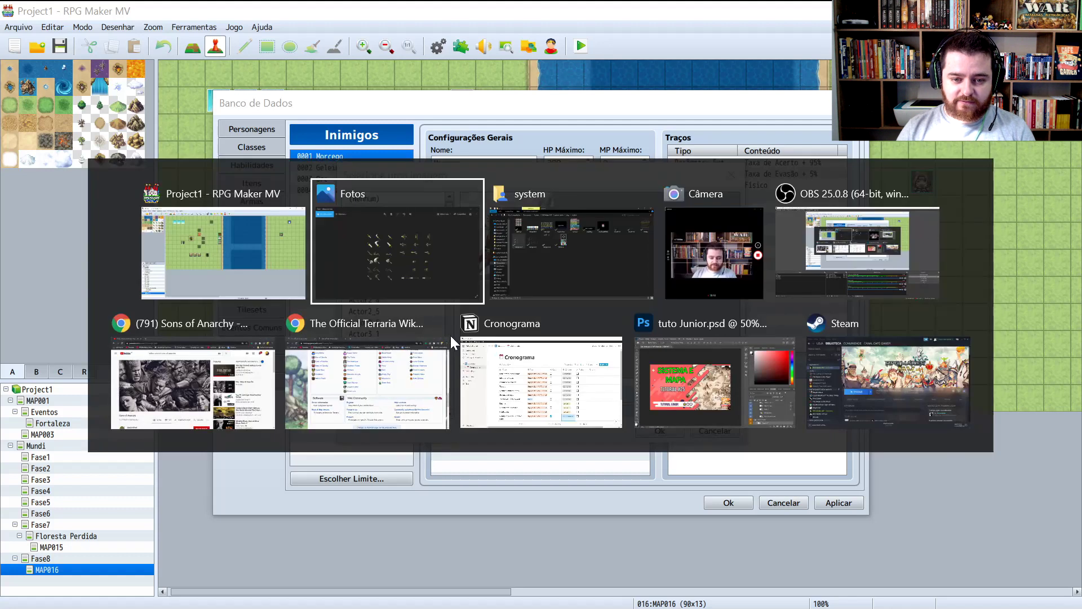
pyautogui.click(293, 390)
pyautogui.hotkey('alt', 'Up')
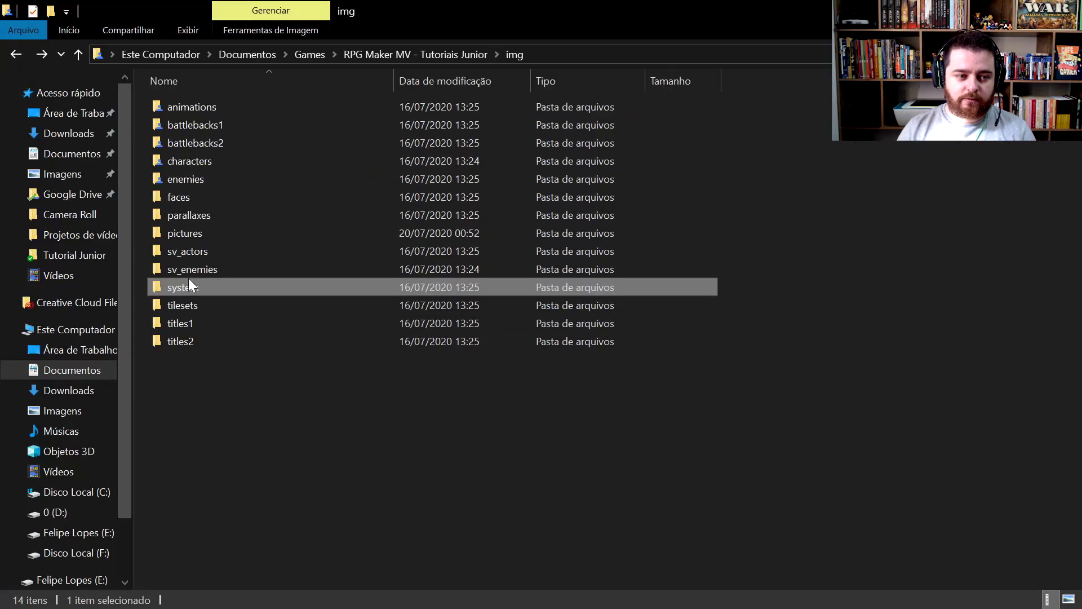
pyautogui.click(230, 267)
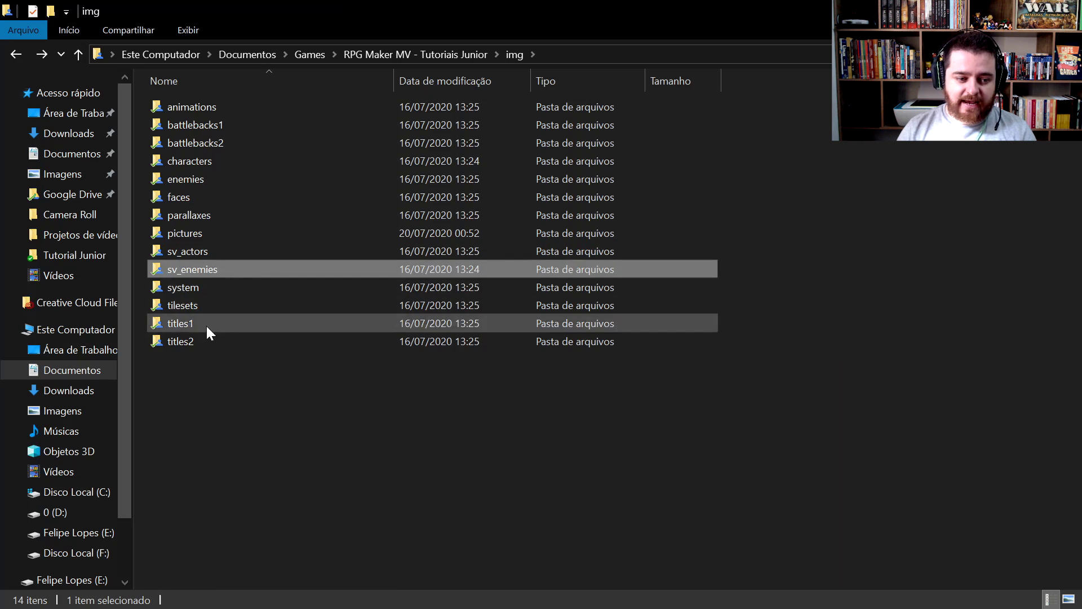
pyautogui.click(217, 186)
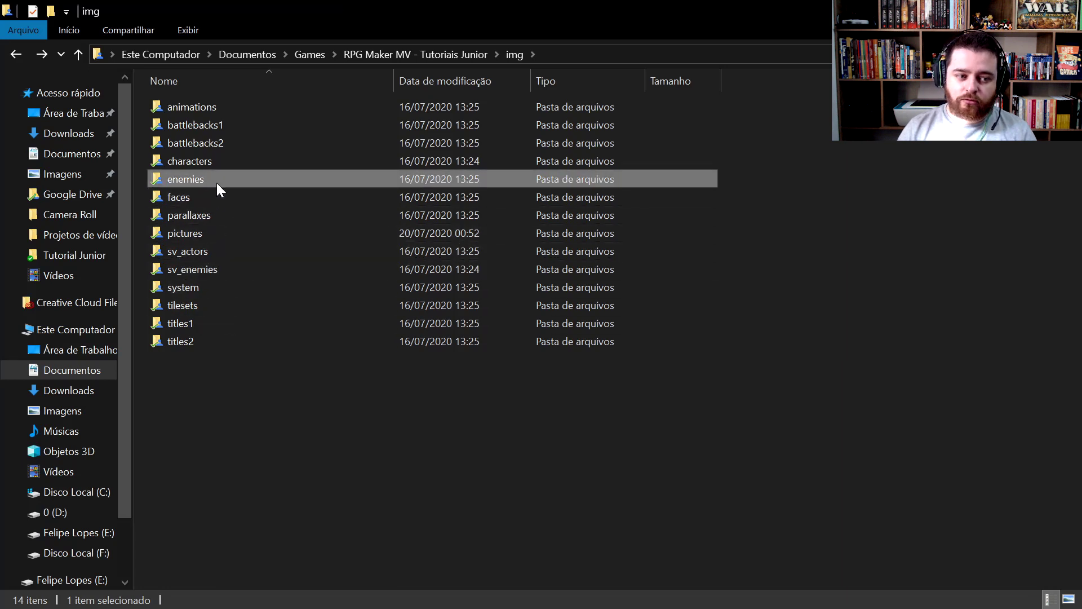
pyautogui.doubleClick(217, 183)
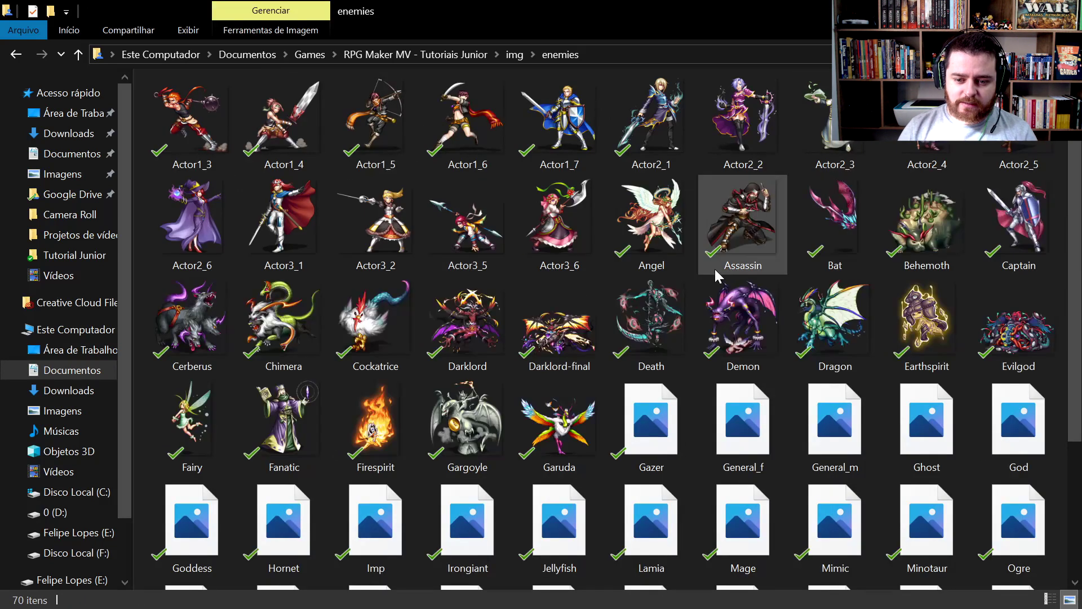
pyautogui.scroll(-3, 383, 456)
pyautogui.hotkey('alt', 'Left')
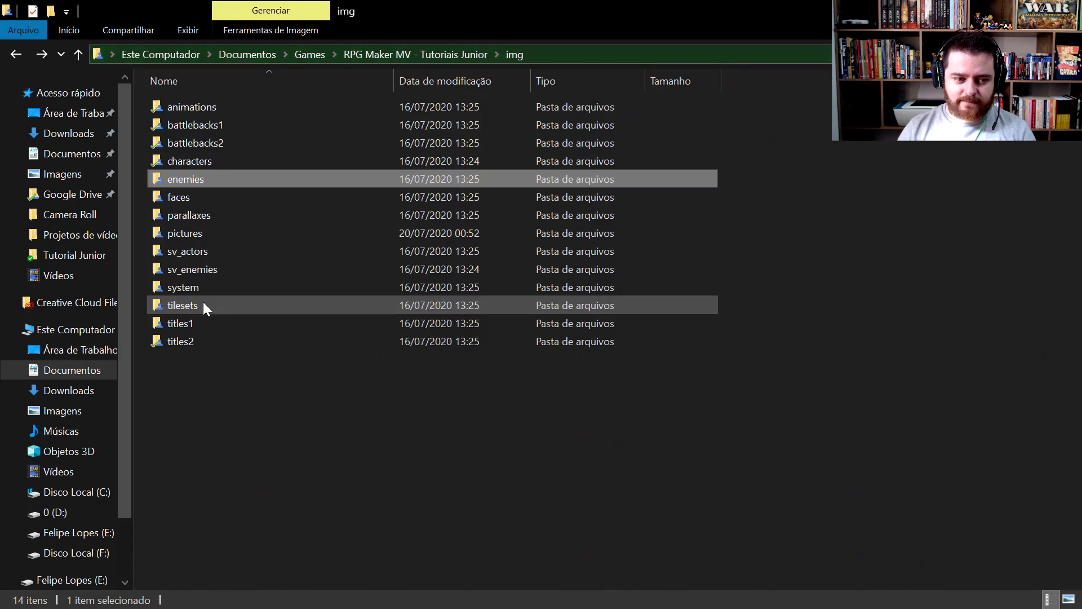
# - Look through the images in the sv_enemies folder, and return to RPG Maker MV to cancel the image selection
pyautogui.doubleClick(215, 262)
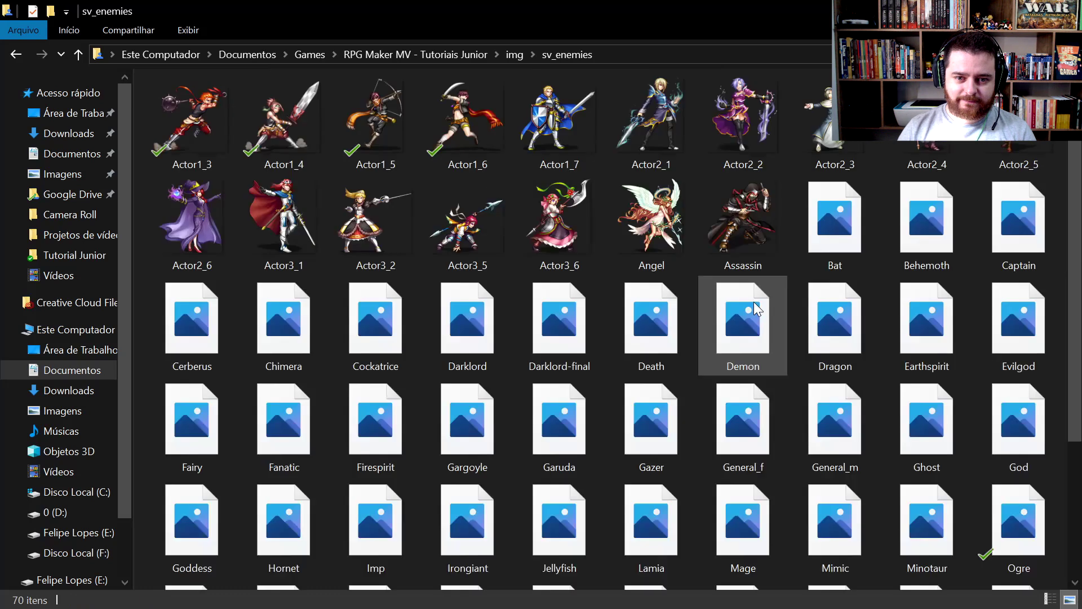
pyautogui.scroll(-3, 755, 309)
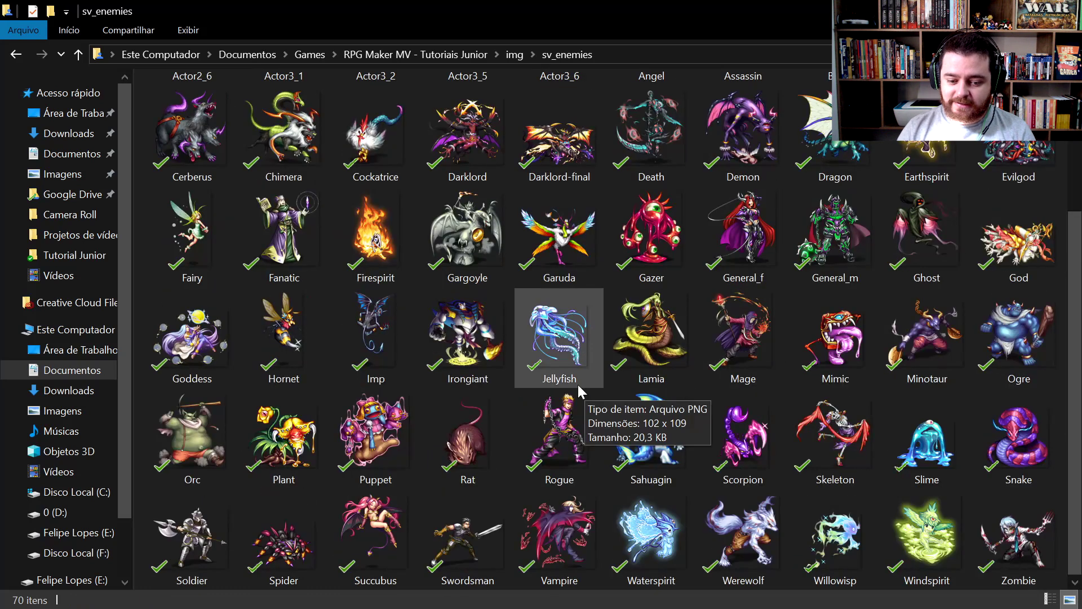
pyautogui.scroll(3, 555, 341)
pyautogui.hotkey('alt', 'Tab')
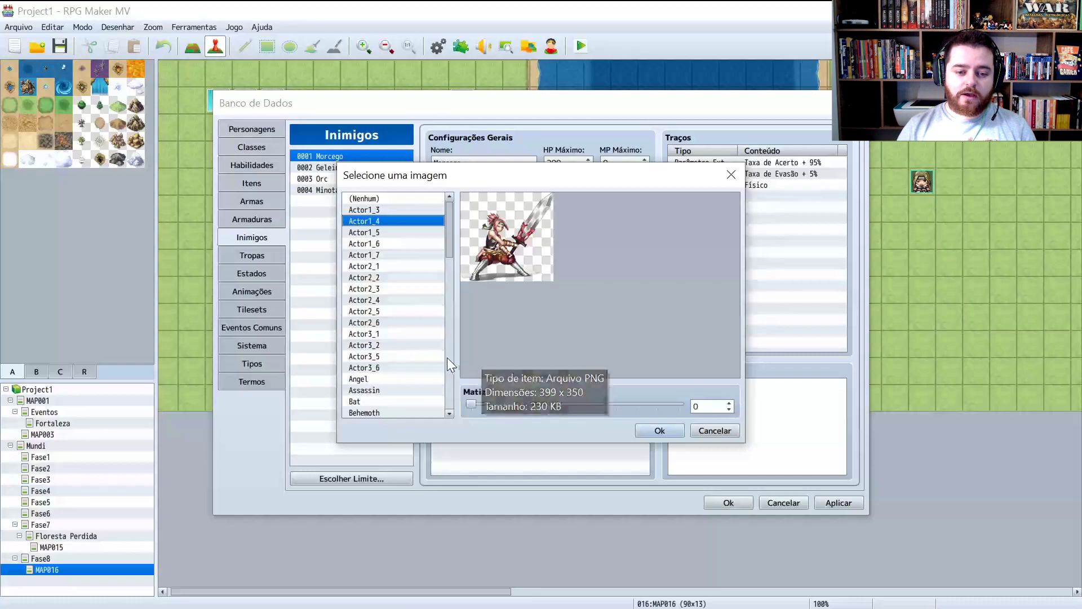
pyautogui.click(713, 430)
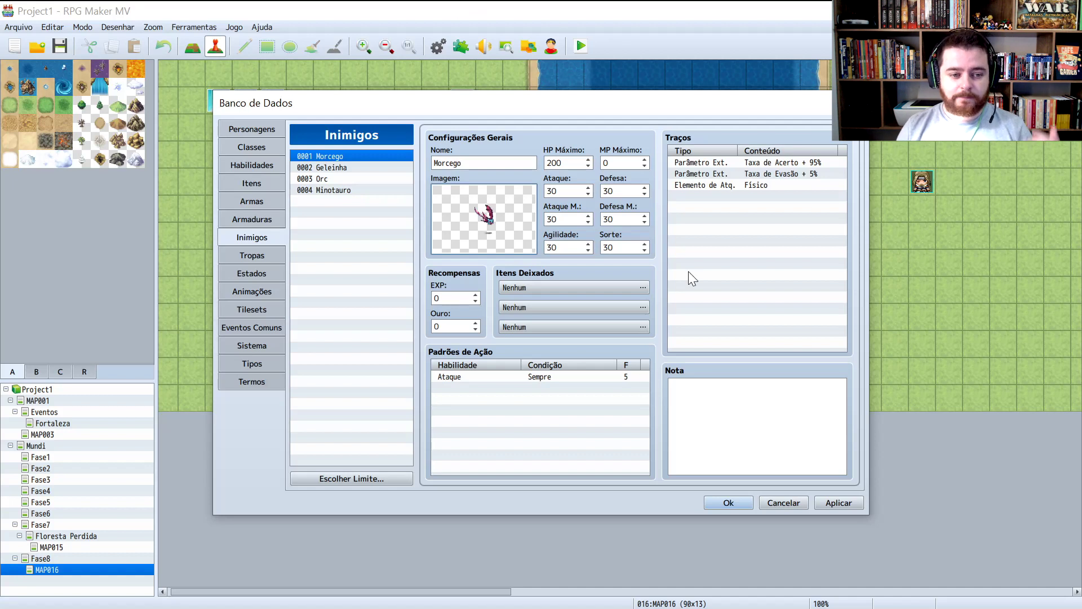
# - Preview the side-view Angel and Actor1_3 battlers for the Morcego enemy and close the image selection without choosing one
pyautogui.doubleClick(486, 225)
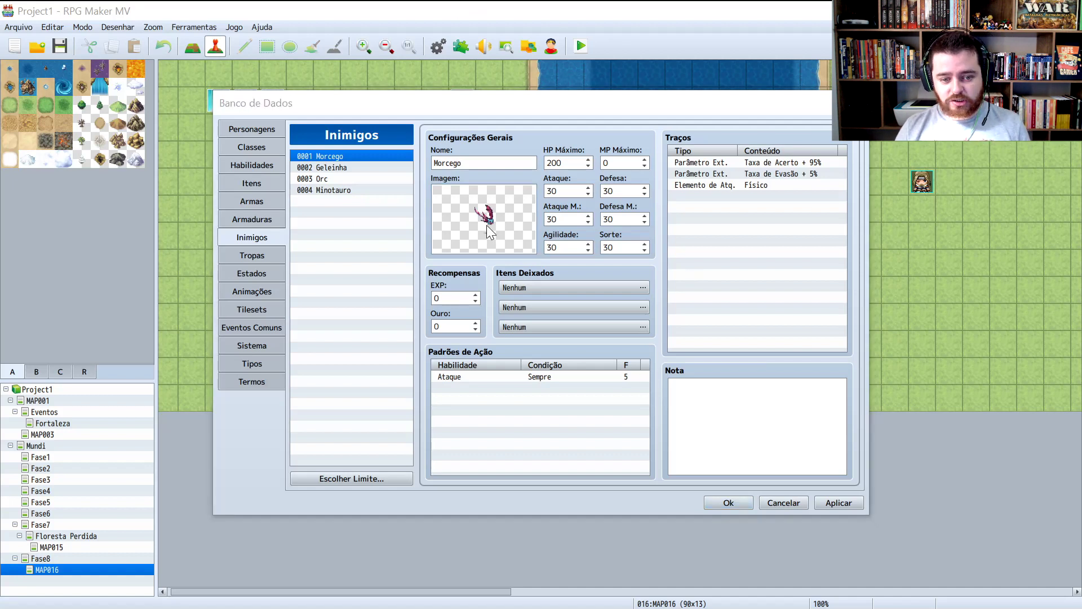
pyautogui.click(390, 315)
pyautogui.click(387, 284)
pyautogui.scroll(3, 377, 293)
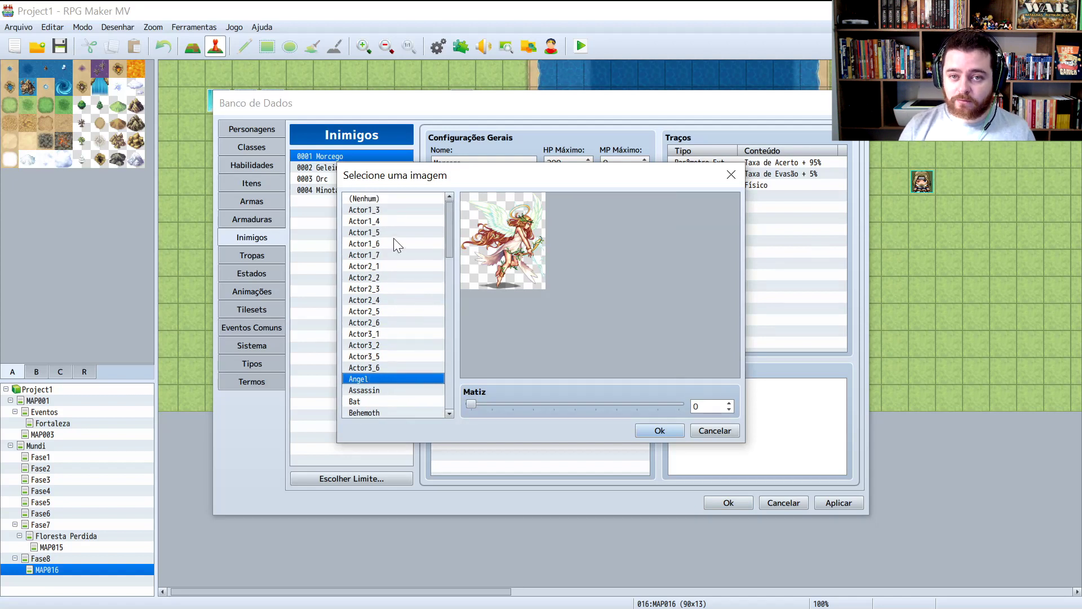
pyautogui.click(391, 208)
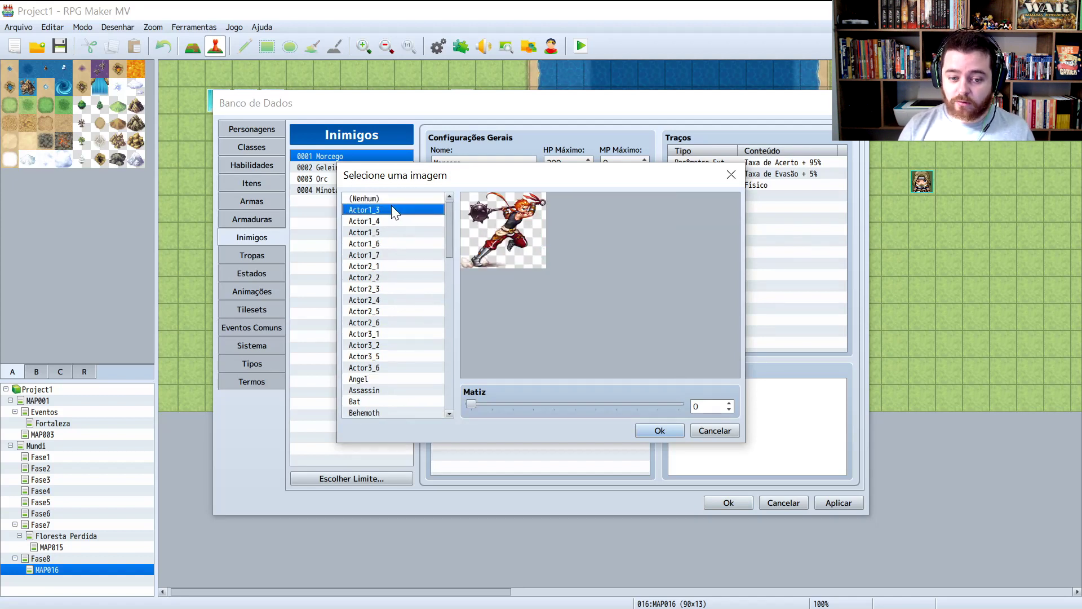
pyautogui.click(731, 175)
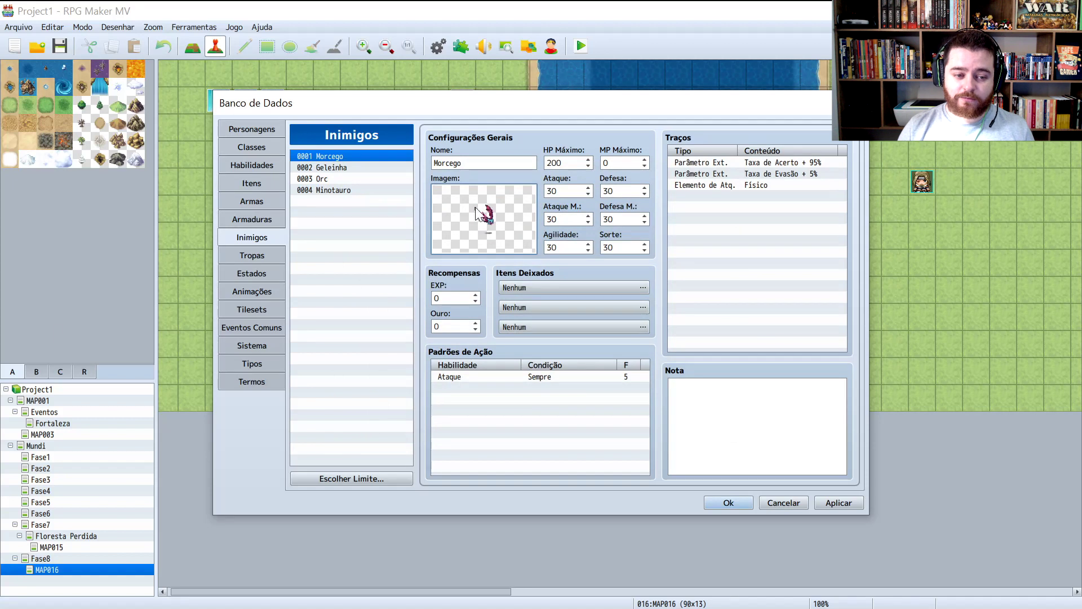
# - Disable the side-view battle option, Usar Batalha Lateral (SV), in the database's system settings
pyautogui.click(269, 345)
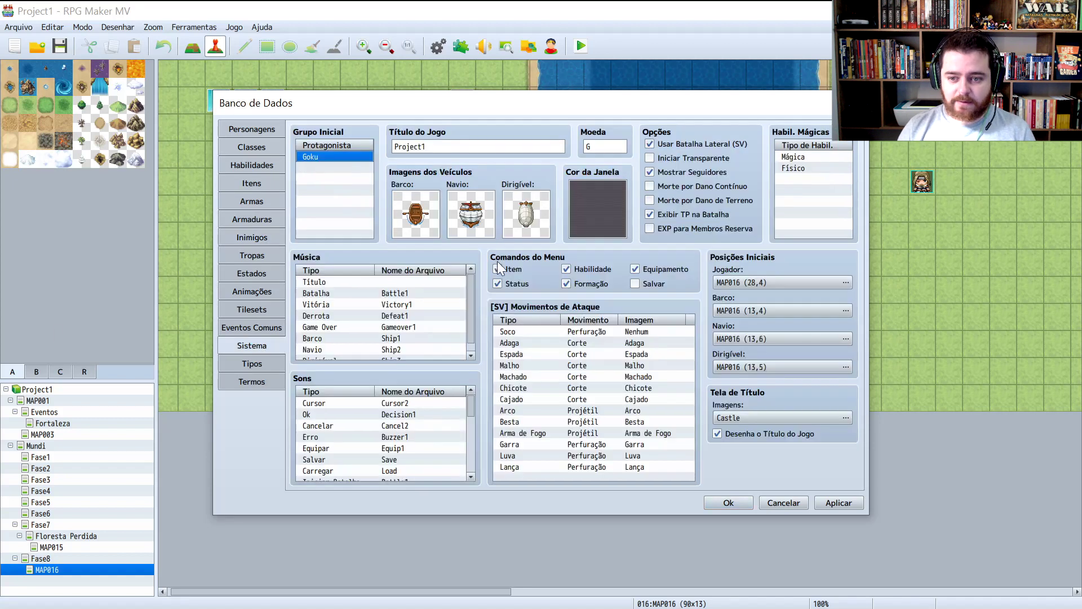
pyautogui.click(650, 144)
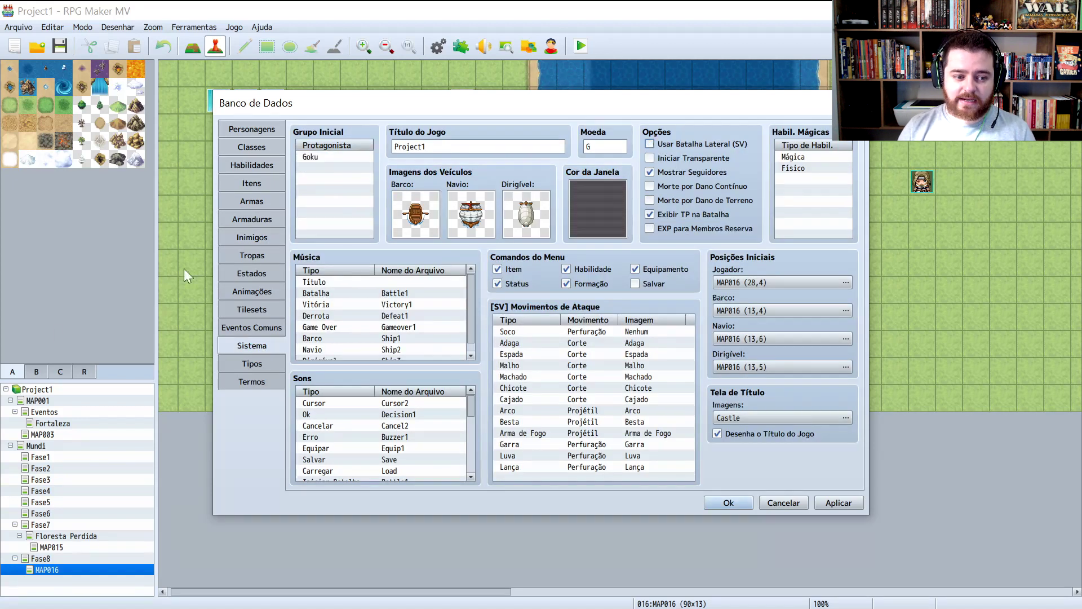
# - Preview the Morcego enemy's front-view battler choices from Actor1_3 through Actor2_5, and close the image selection without choosing one
pyautogui.click(251, 242)
pyautogui.doubleClick(489, 216)
pyautogui.scroll(3, 388, 234)
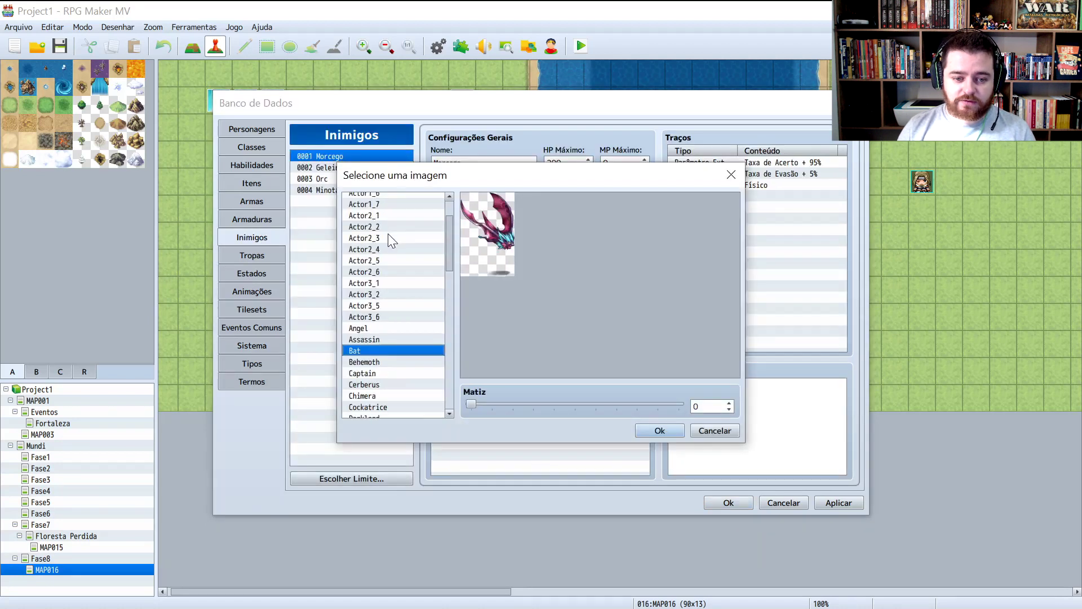
pyautogui.click(390, 199)
pyautogui.click(386, 208)
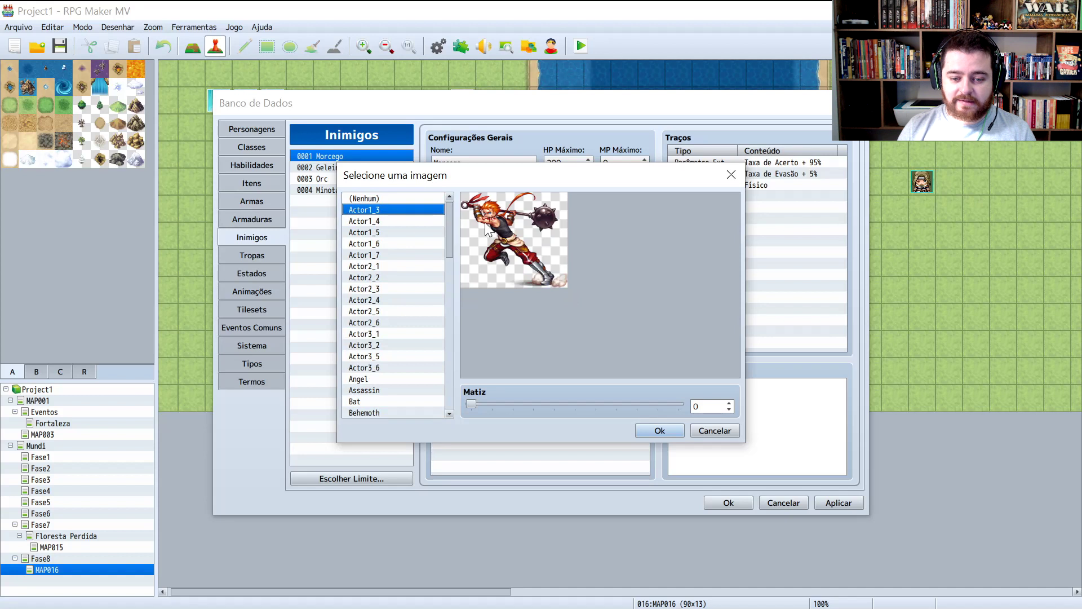
pyautogui.click(373, 221)
pyautogui.click(374, 234)
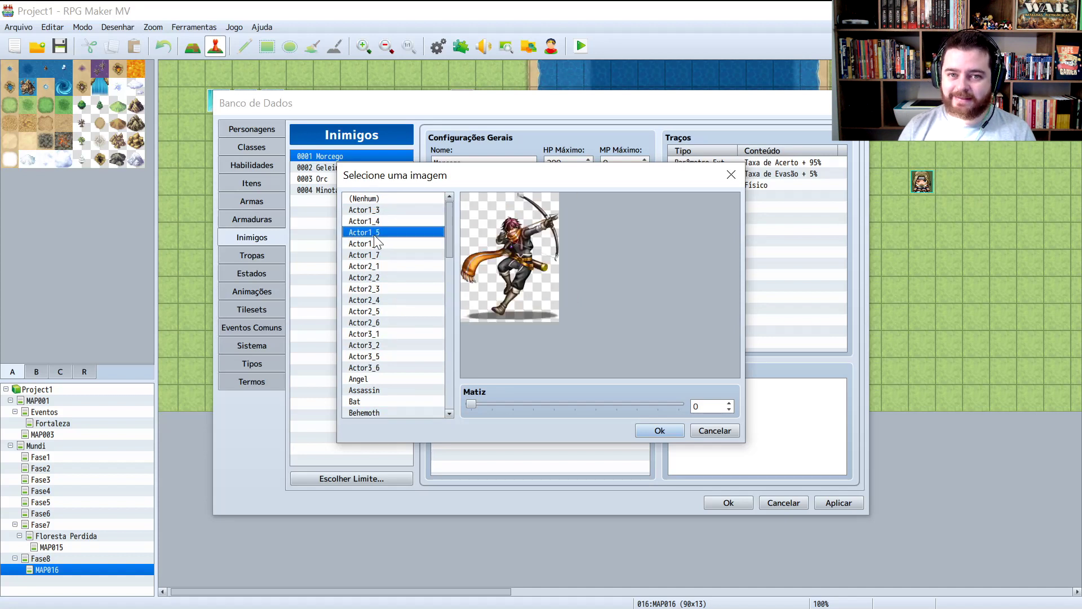
pyautogui.click(375, 251)
pyautogui.click(380, 243)
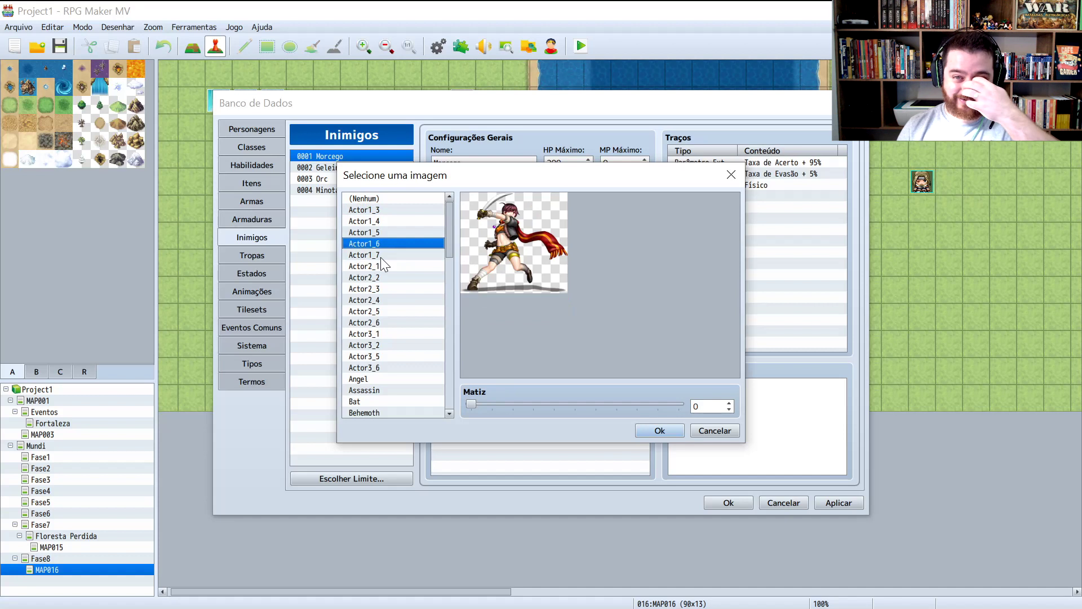
pyautogui.click(374, 275)
pyautogui.click(380, 299)
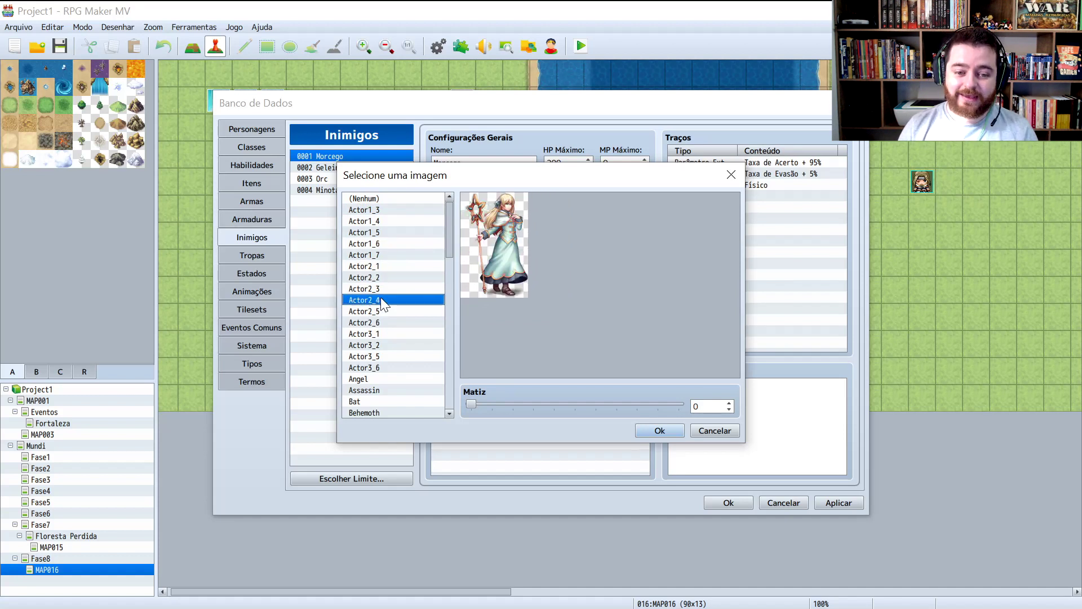
pyautogui.scroll(-2, 381, 296)
pyautogui.click(380, 297)
pyautogui.click(381, 269)
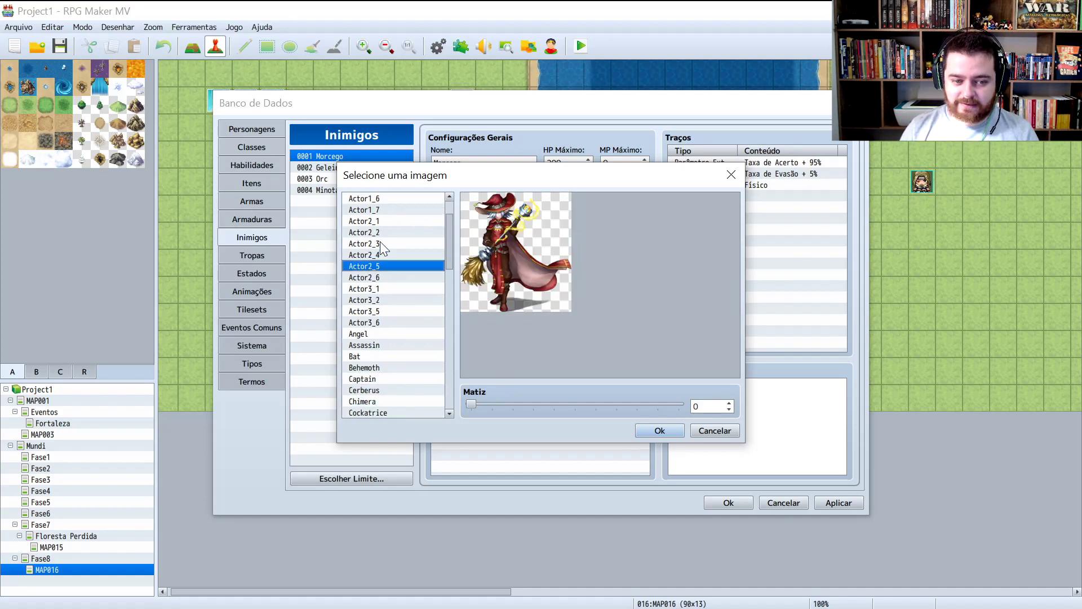
pyautogui.click(381, 244)
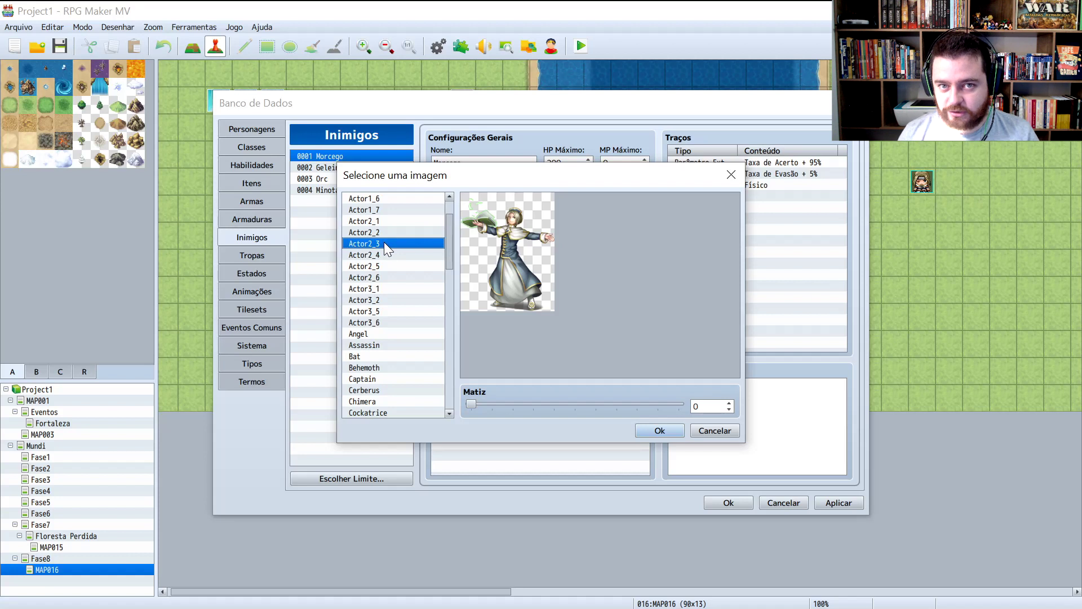
pyautogui.click(744, 179)
# - Review the side-view battle option in the system settings, the Morcego enemy settings and the Morcego*2 troop
pyautogui.click(251, 345)
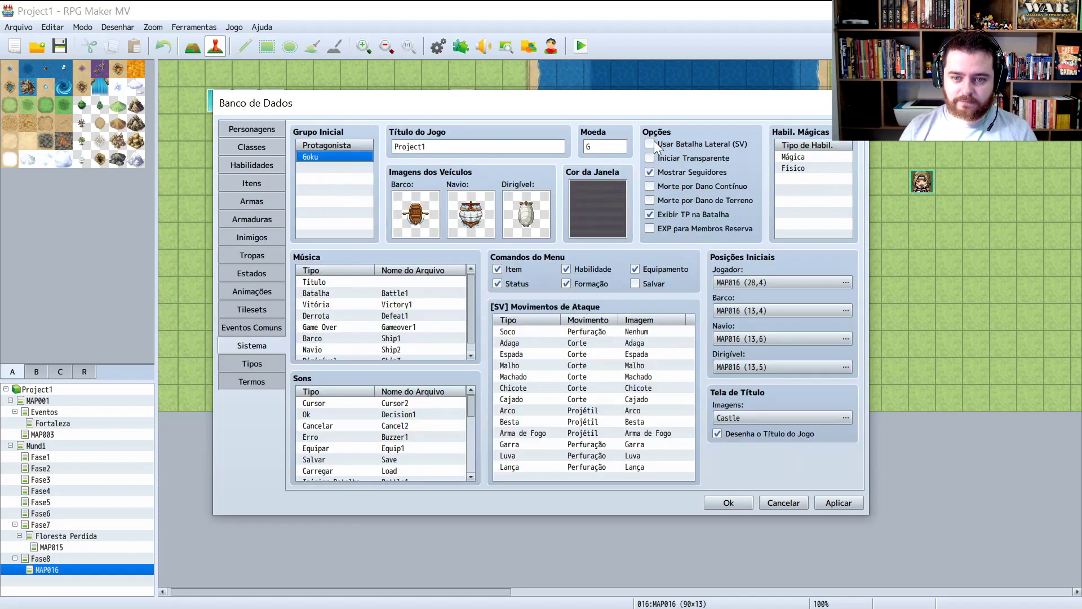
pyautogui.click(257, 242)
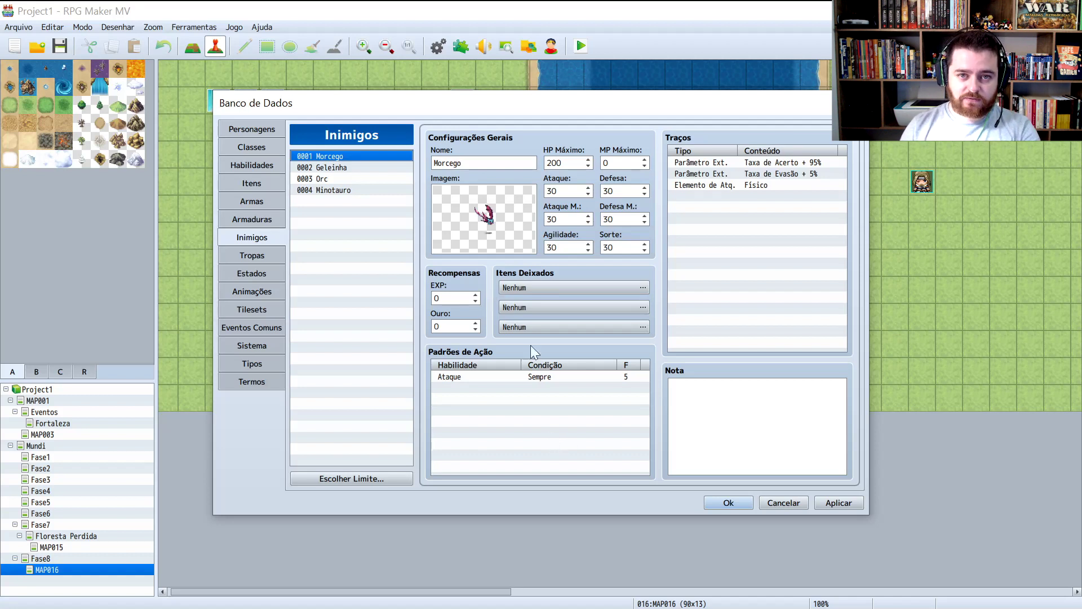
pyautogui.click(252, 256)
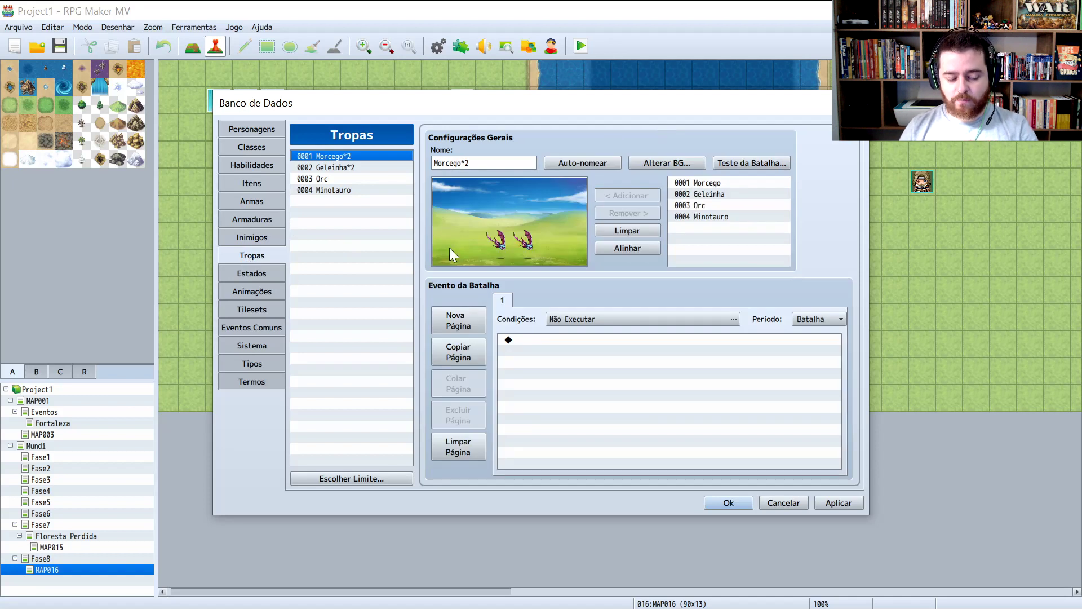
# - Decline discarding the database changes and close the database with the changes accepted
pyautogui.press('Escape')
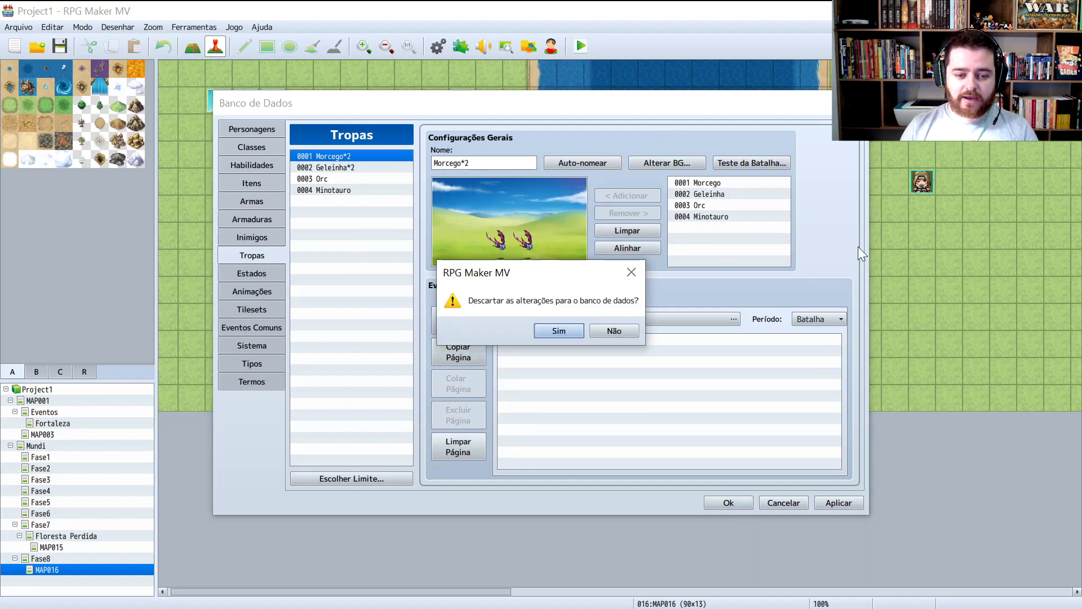
pyautogui.click(614, 331)
pyautogui.click(715, 501)
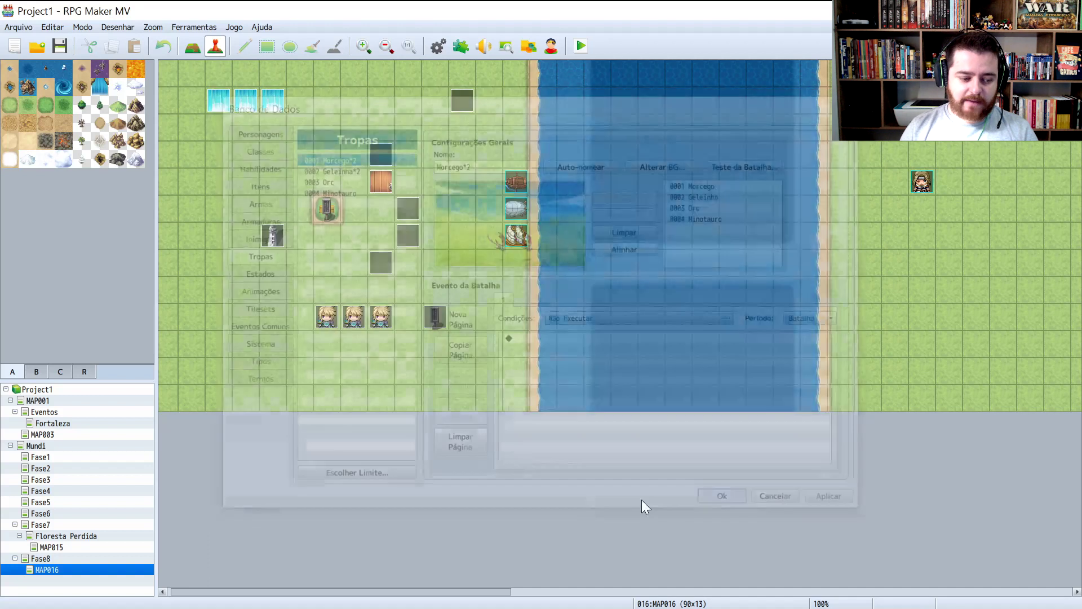
# - Open the map properties of MAP016, which hold its random encounter list
pyautogui.click(48, 573)
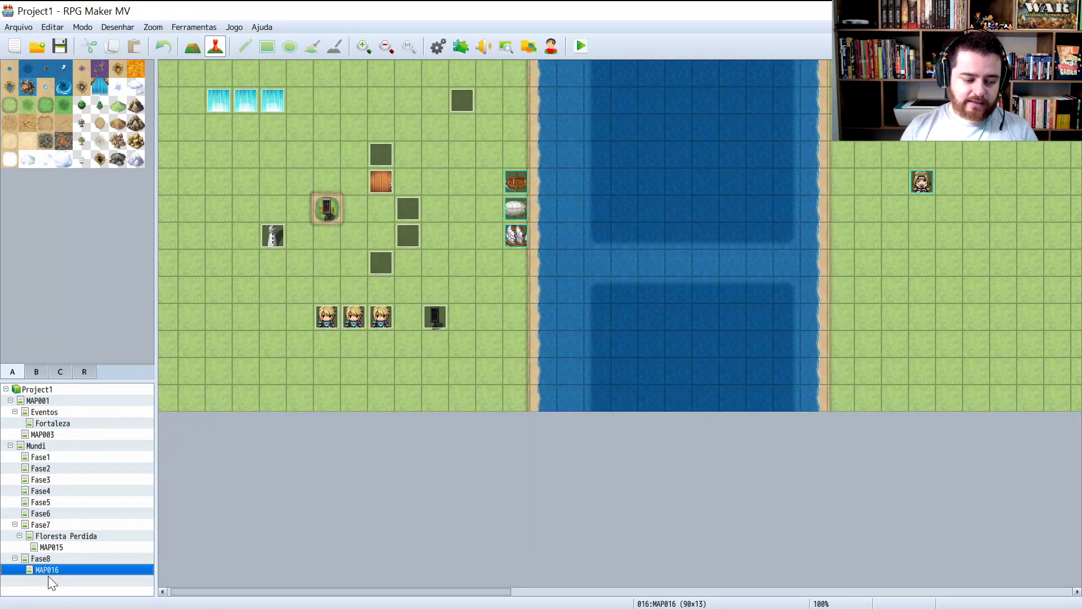
pyautogui.doubleClick(49, 569)
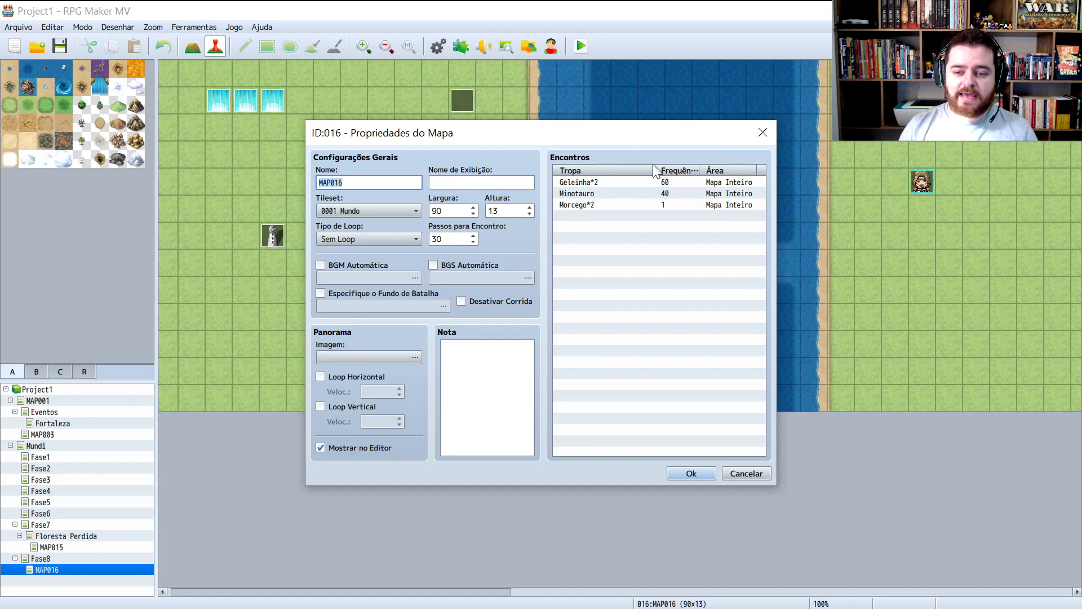
pyautogui.doubleClick(665, 216)
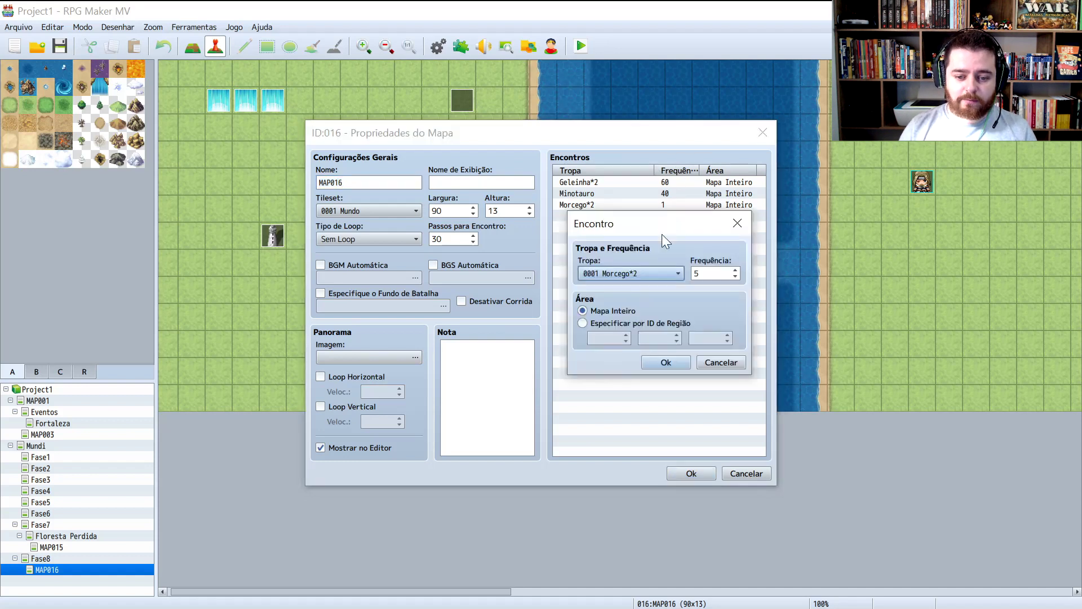
pyautogui.click(641, 276)
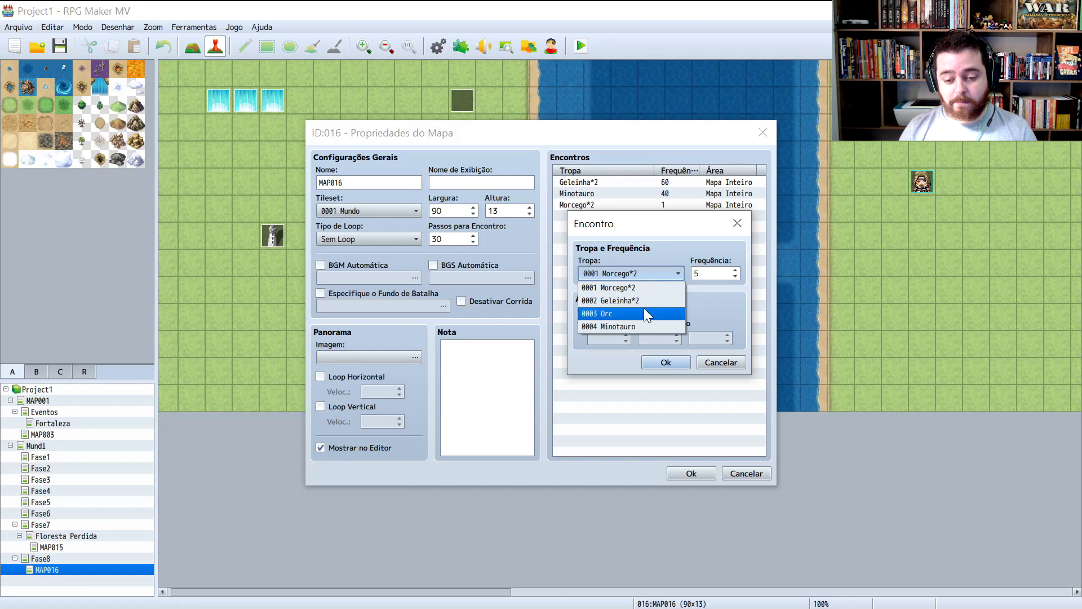
pyautogui.click(641, 302)
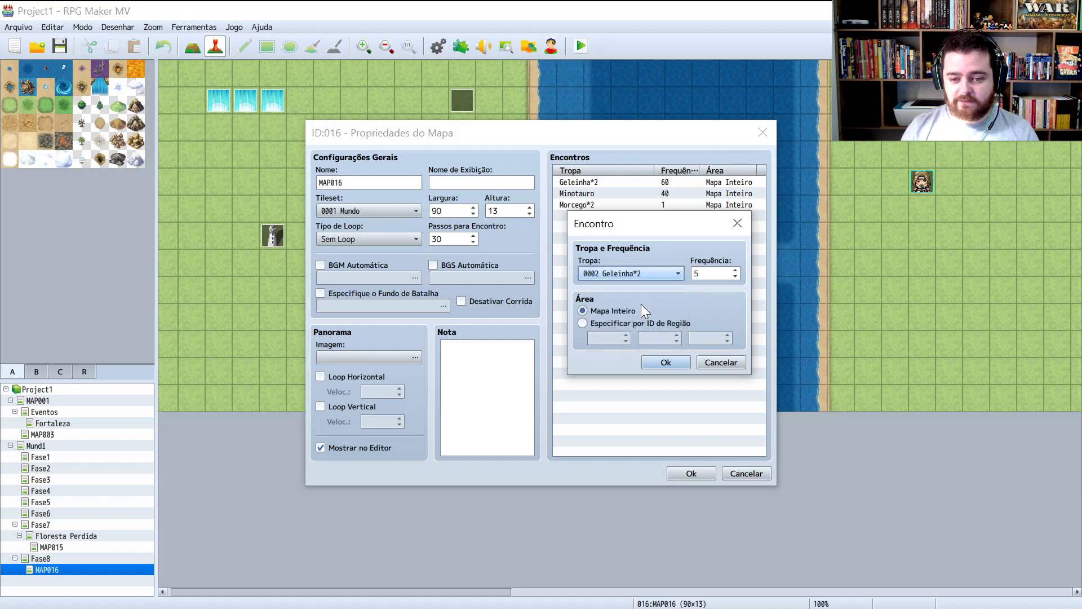
pyautogui.click(696, 273)
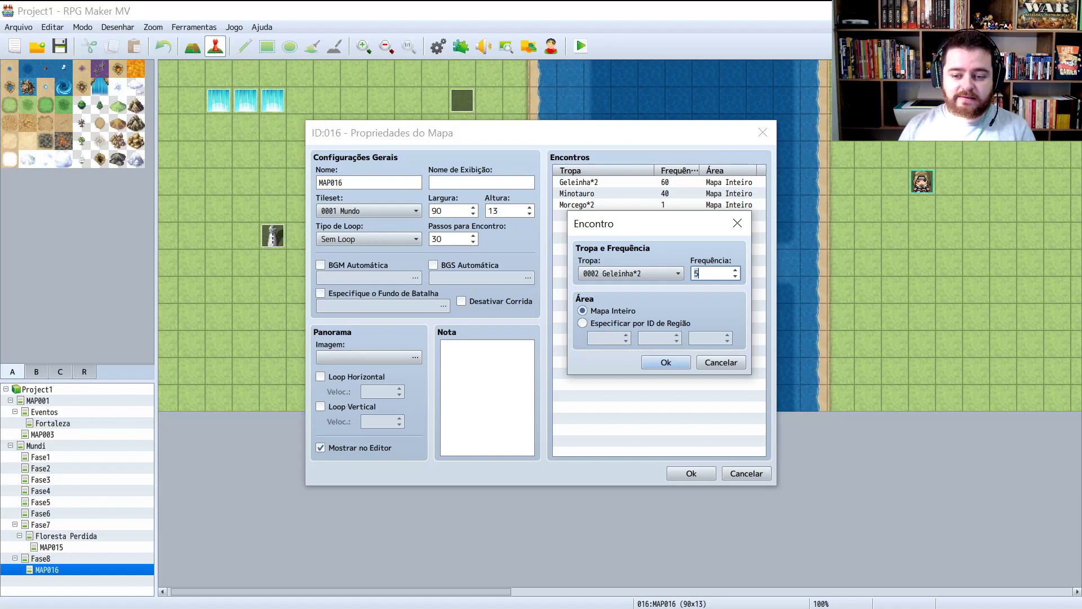
pyautogui.click(737, 223)
# - Set the encounter frequency of the Geleinha*2 troop to 80 and of the Minotauro troop to 15
pyautogui.click(662, 182)
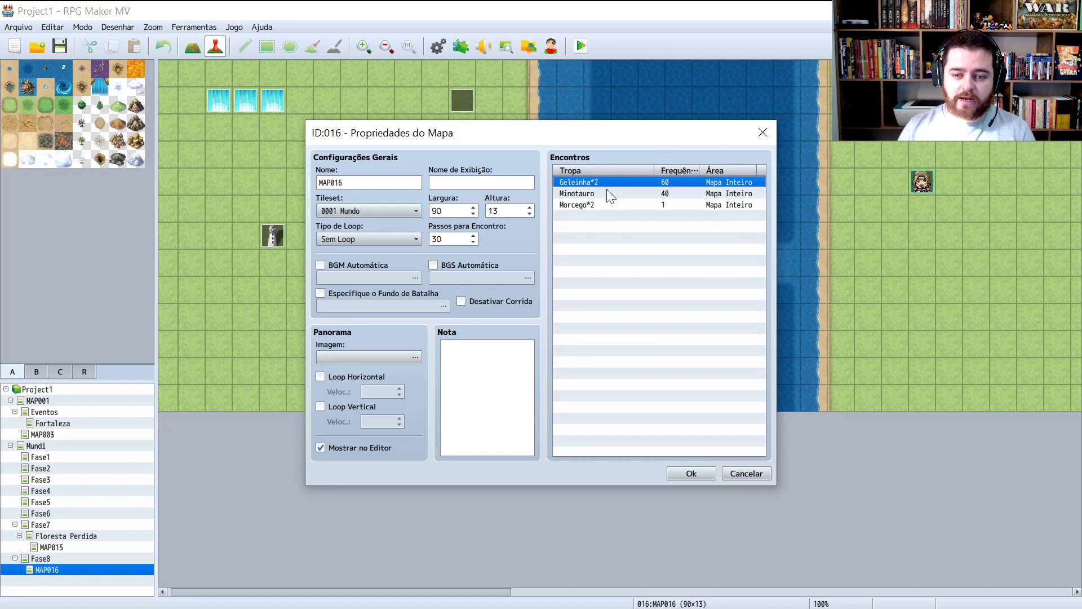
pyautogui.doubleClick(674, 185)
pyautogui.write('80')
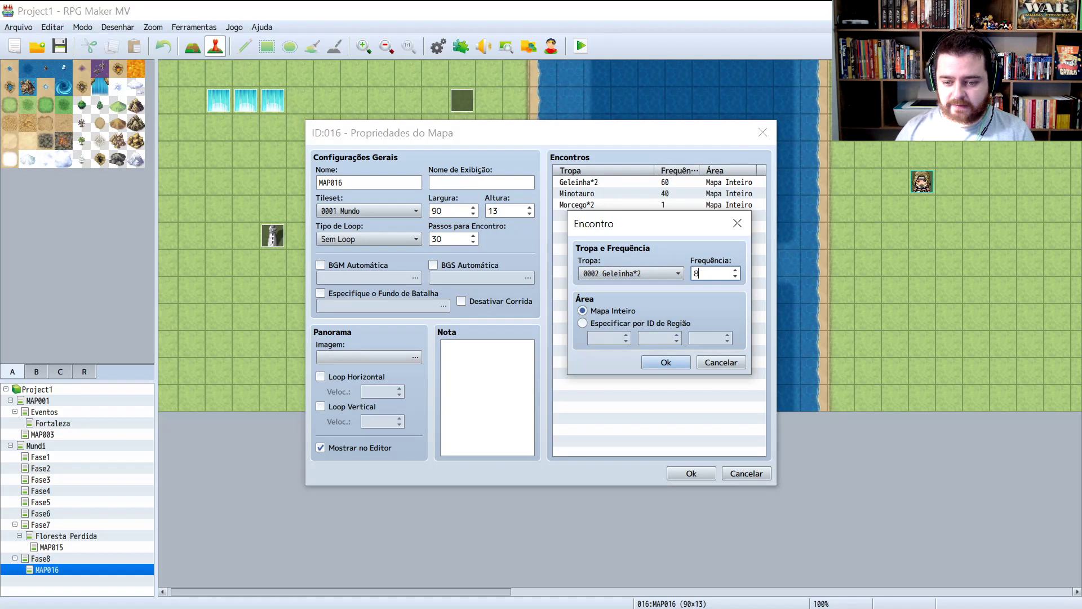
pyautogui.press('Return')
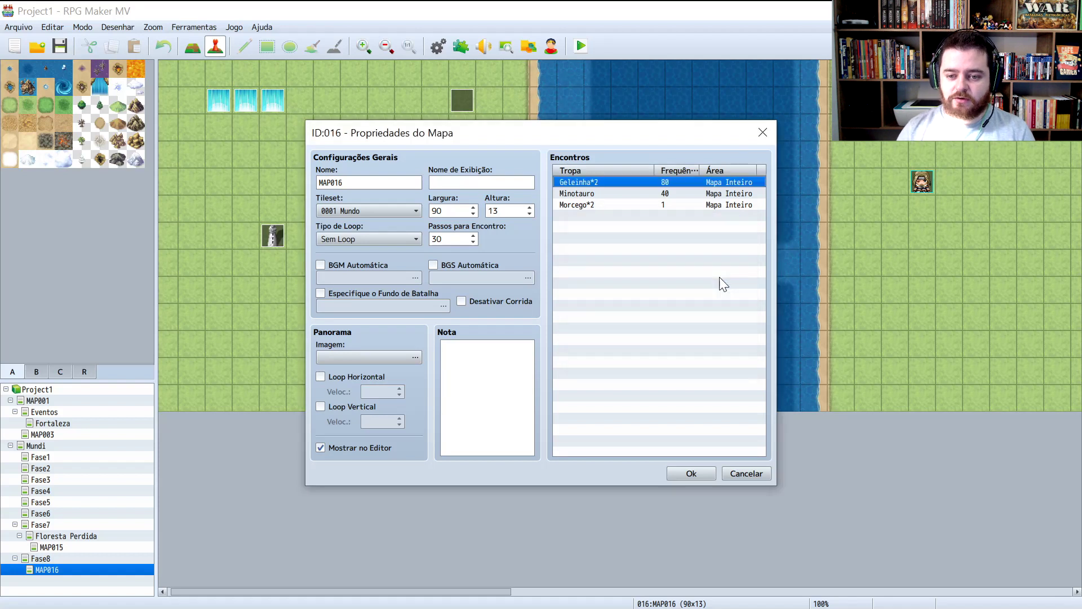
pyautogui.doubleClick(695, 194)
pyautogui.press('Tab')
pyautogui.write('15')
pyautogui.press('Return')
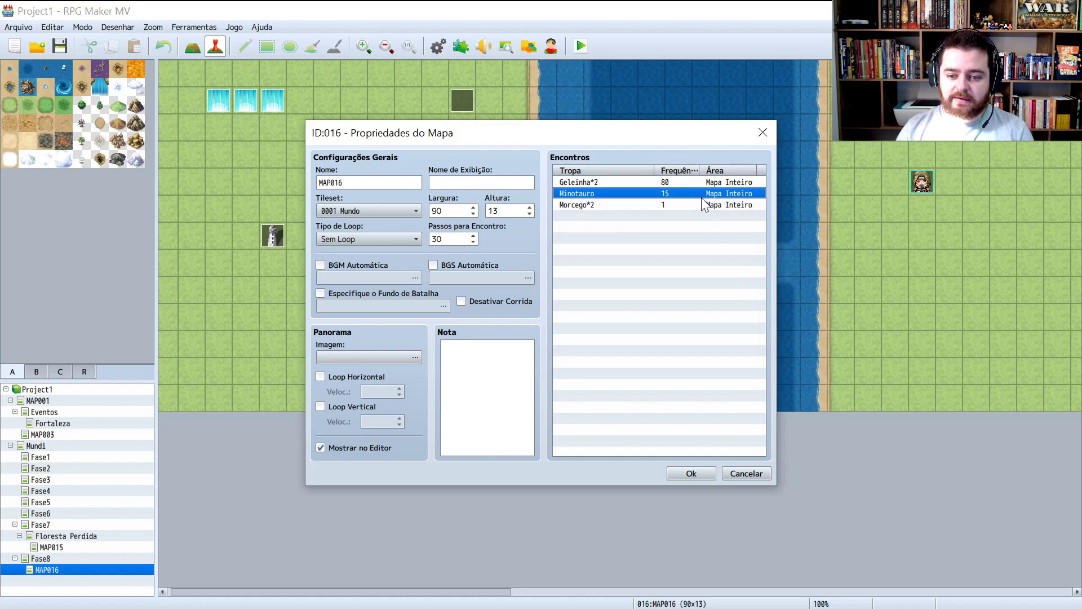
# - Set the encounter frequency of the Morcego*2 troop to 5 and go over the three troops' frequencies
pyautogui.doubleClick(684, 205)
pyautogui.press('Tab')
pyautogui.write('5')
pyautogui.press('Return')
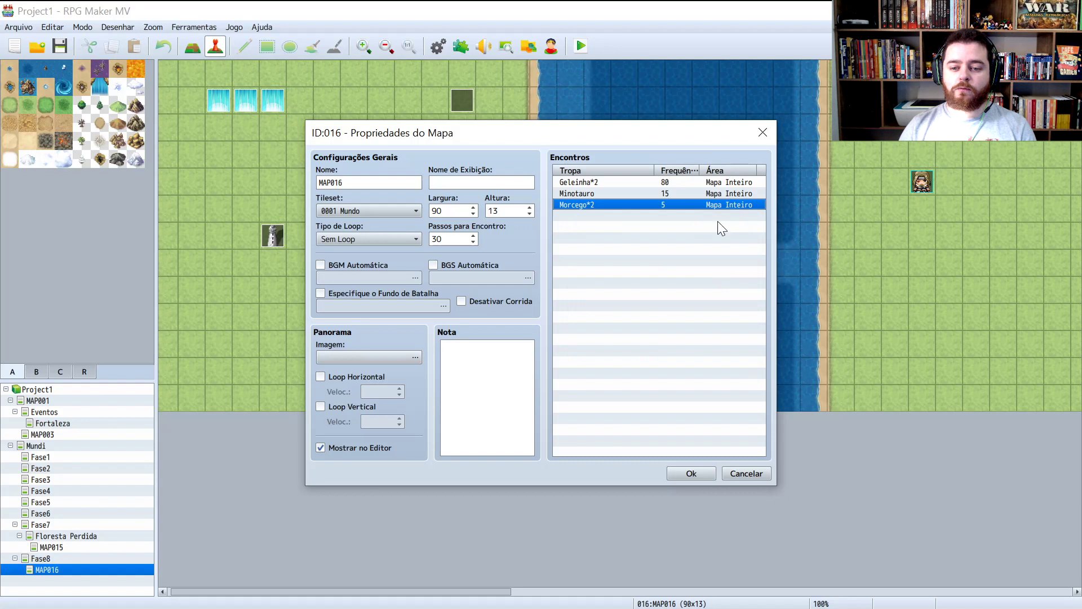
pyautogui.click(700, 193)
pyautogui.click(678, 183)
pyautogui.click(675, 193)
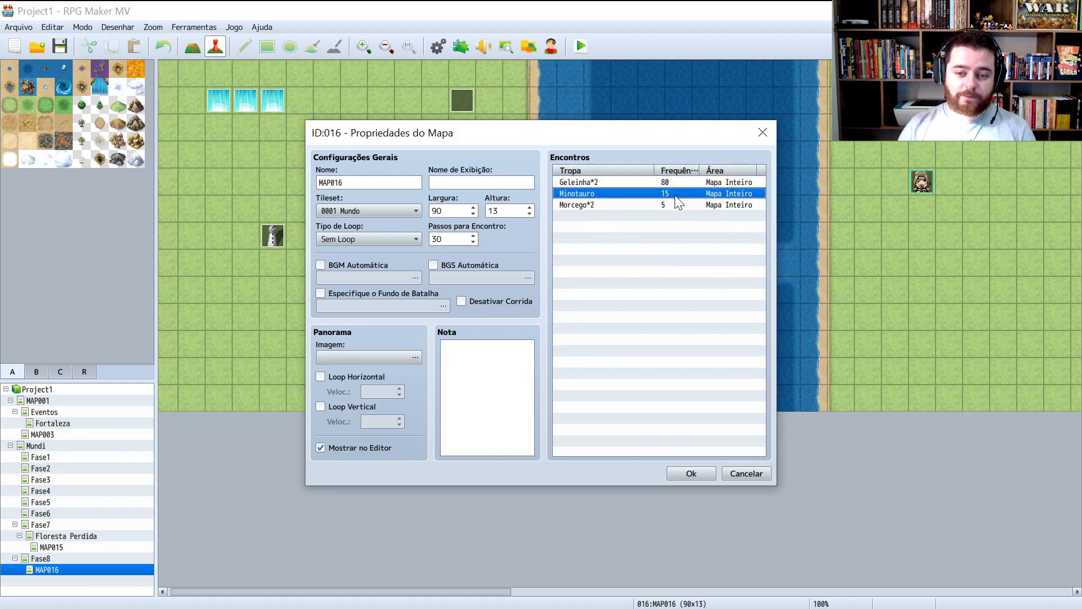
pyautogui.click(674, 205)
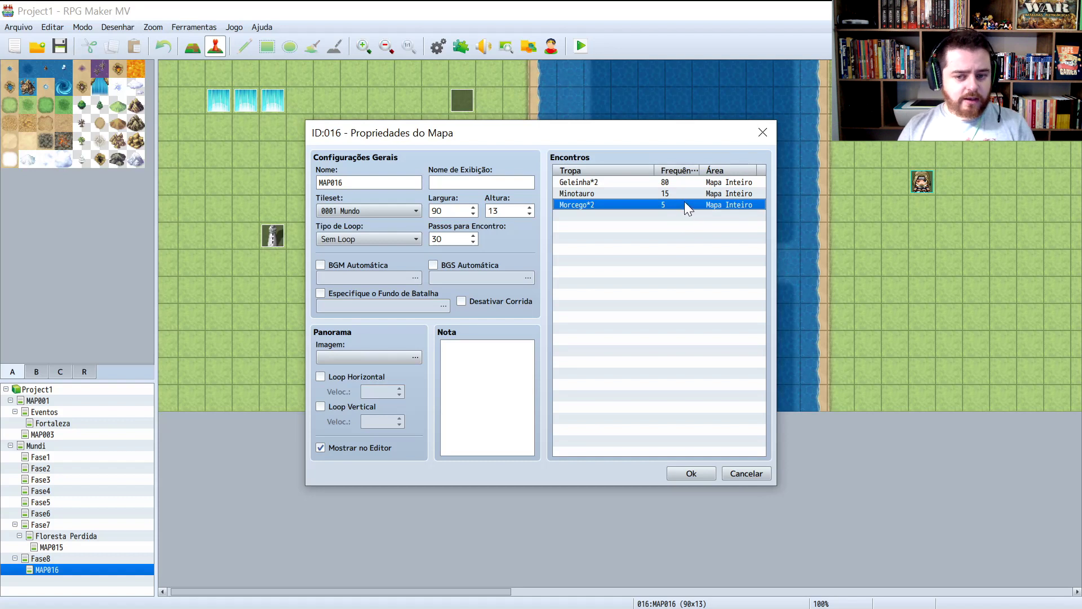
# - Set the encounter frequency of the Geleinha*2 troop to 100
pyautogui.doubleClick(681, 183)
pyautogui.click(699, 273)
pyautogui.press('BackSpace')
pyautogui.press('BackSpace')
pyautogui.write('100')
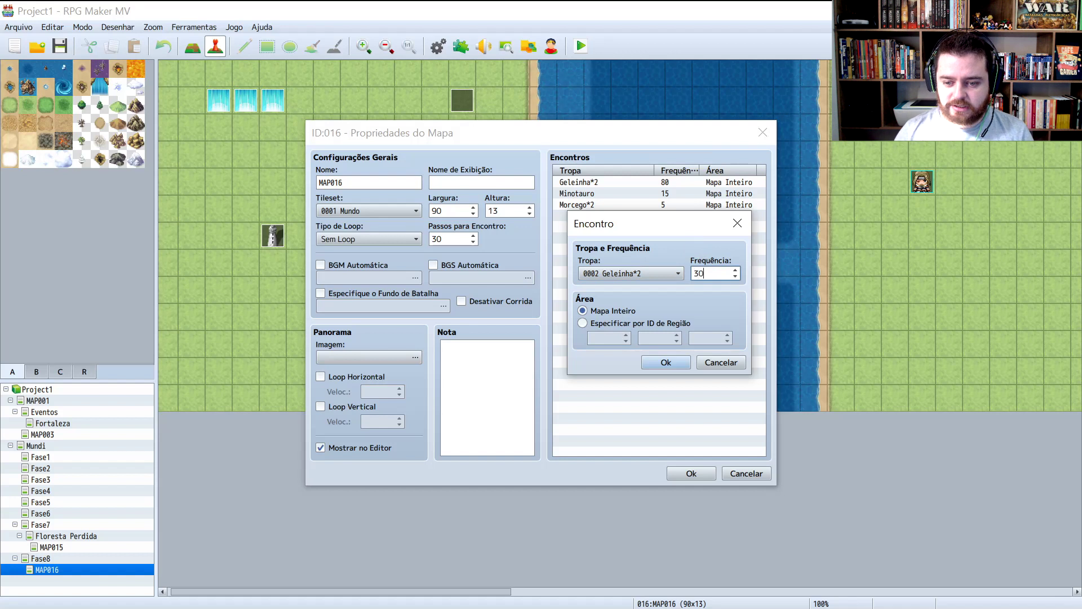
pyautogui.press('Return')
# - Duplicate the Geleinha*2 encounter seven times so the map's encounter list holds eight entries of it
pyautogui.click(699, 194)
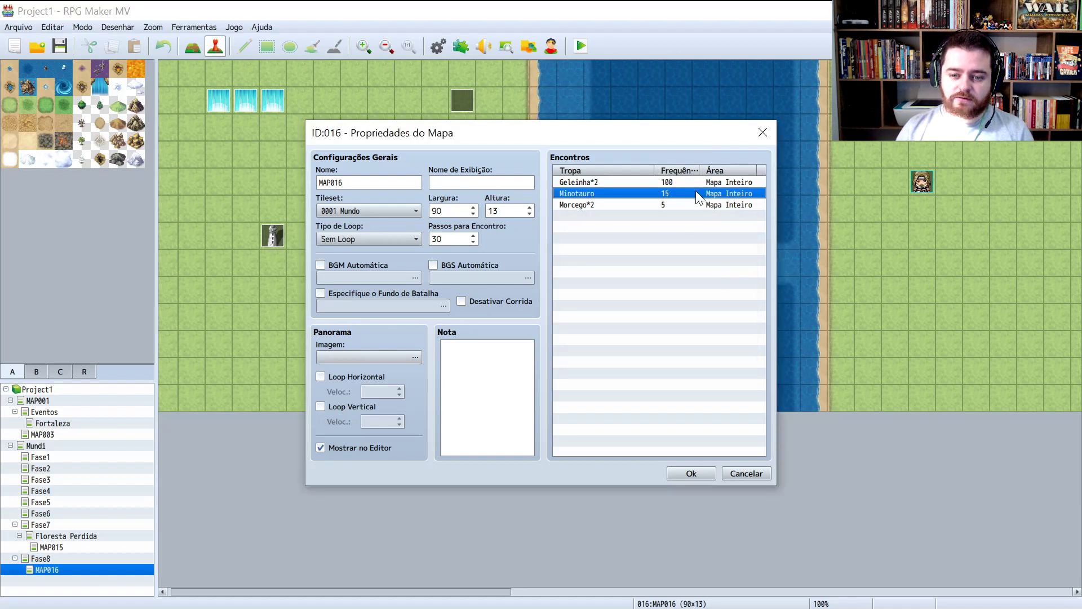
pyautogui.click(691, 182)
pyautogui.hotkey('ctrl', 'c')
pyautogui.hotkey('ctrl', 'v')
pyautogui.hotkey('ctrl', 'v')
pyautogui.hotkey('ctrl', 'v')
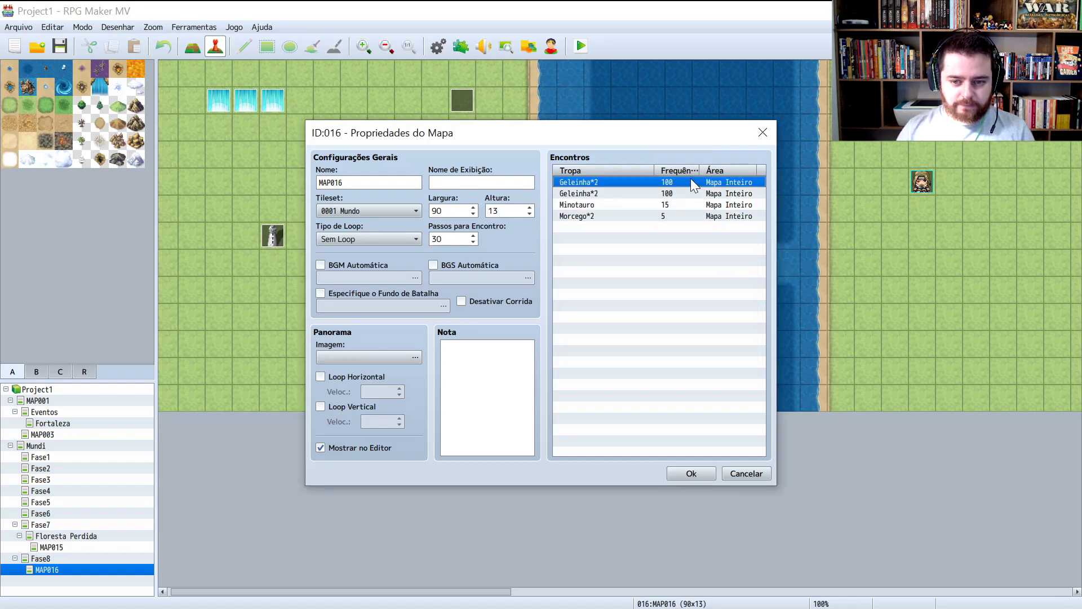
pyautogui.hotkey('ctrl', 'v')
pyautogui.hotkey('ctrl', 'v')
pyautogui.hotkey('ctrl', 'v')
pyautogui.hotkey('ctrl', 'v')
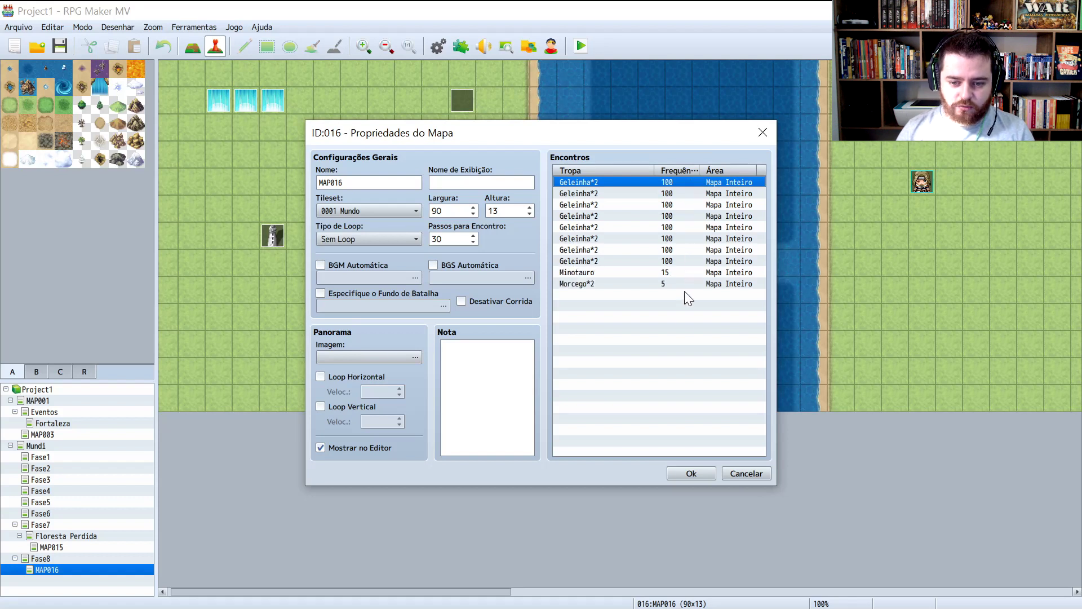
# - Compare the frequencies of the repeated Geleinha*2 entries with those of the Minotauro and Morcego*2 encounters
pyautogui.click(685, 259)
pyautogui.click(688, 185)
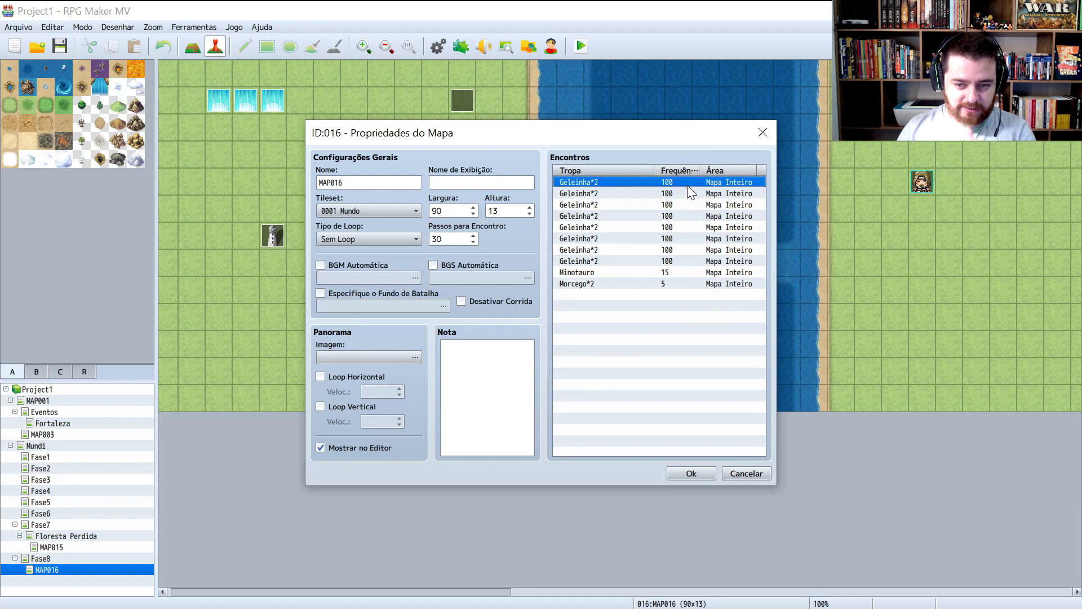
pyautogui.click(671, 261)
pyautogui.click(647, 316)
pyautogui.click(669, 272)
pyautogui.click(676, 283)
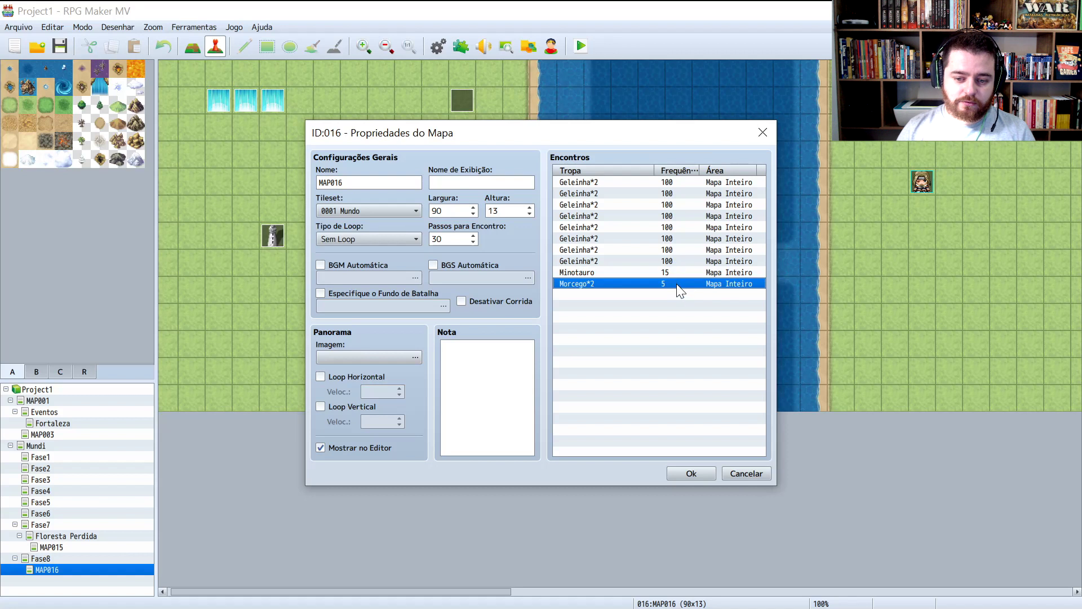
pyautogui.click(679, 272)
pyautogui.click(679, 284)
pyautogui.click(675, 273)
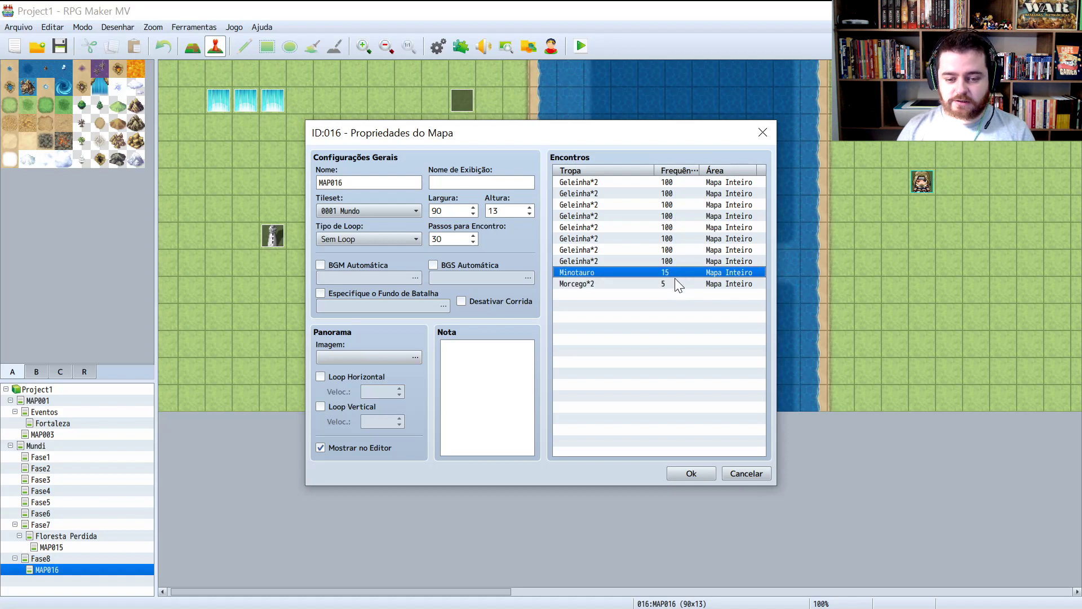
pyautogui.click(674, 282)
pyautogui.click(683, 263)
pyautogui.click(694, 194)
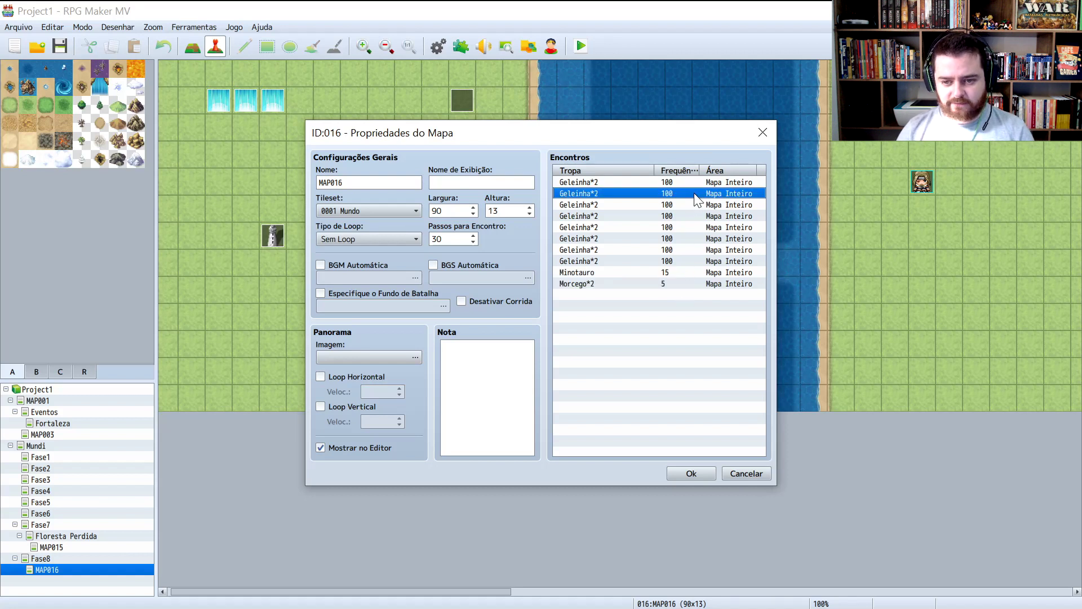
pyautogui.click(694, 180)
pyautogui.click(675, 273)
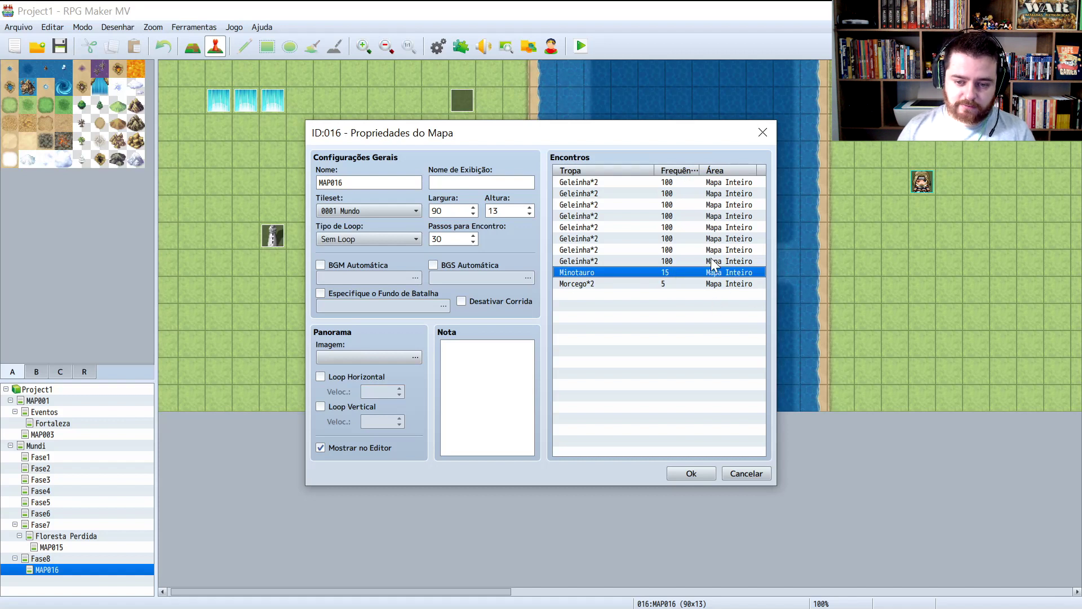
# - Set the encounter frequency of the Minotauro troop to 100 and of the Morcego*2 troop to 50
pyautogui.doubleClick(692, 272)
pyautogui.click(732, 275)
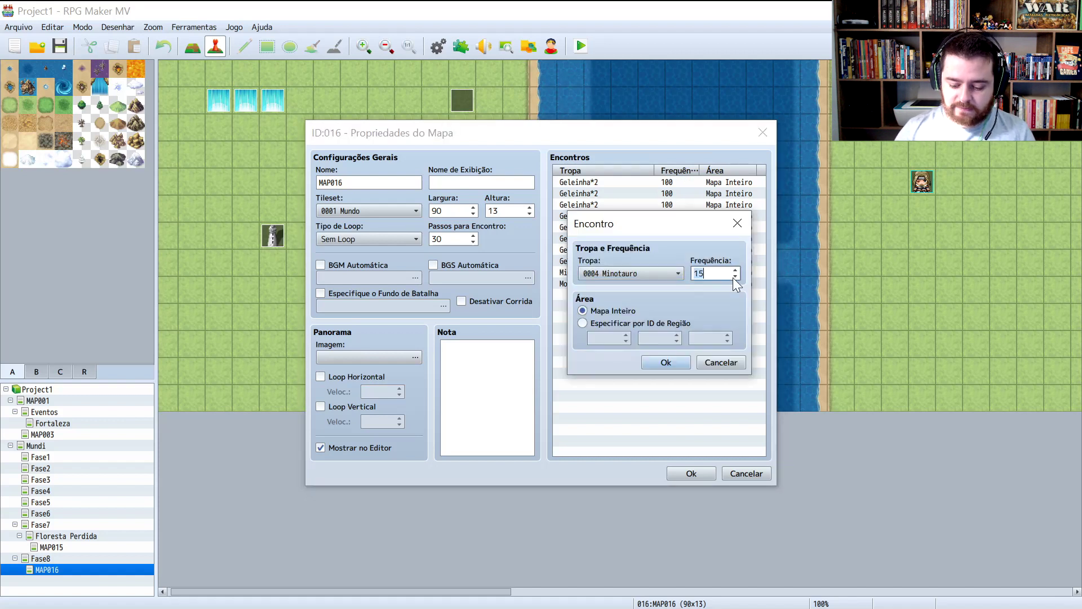
pyautogui.press('Return')
pyautogui.doubleClick(681, 285)
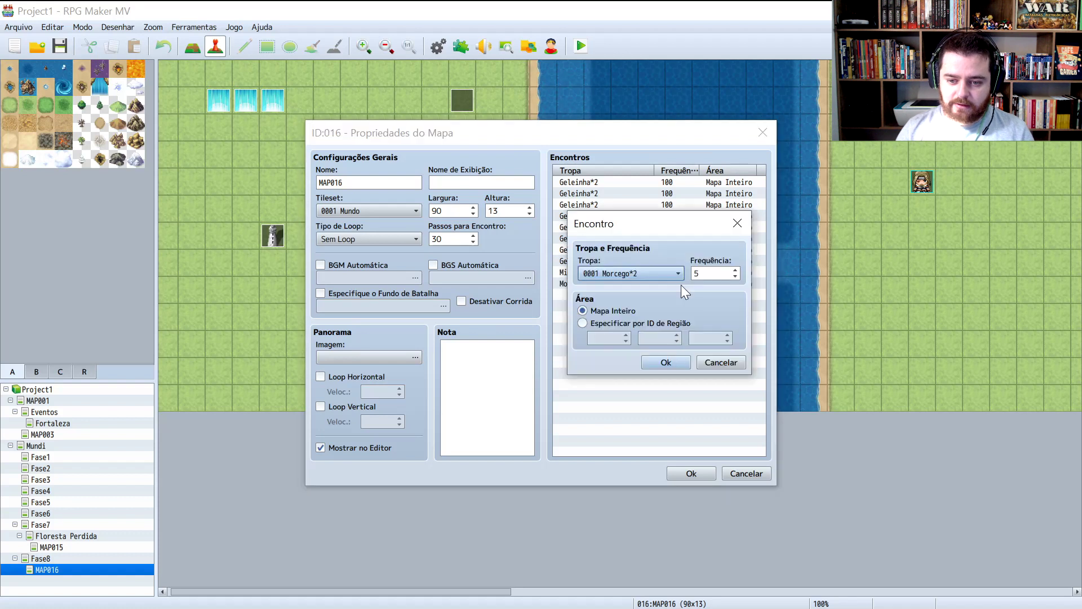
pyautogui.press('Tab')
pyautogui.write('50')
pyautogui.press('Return')
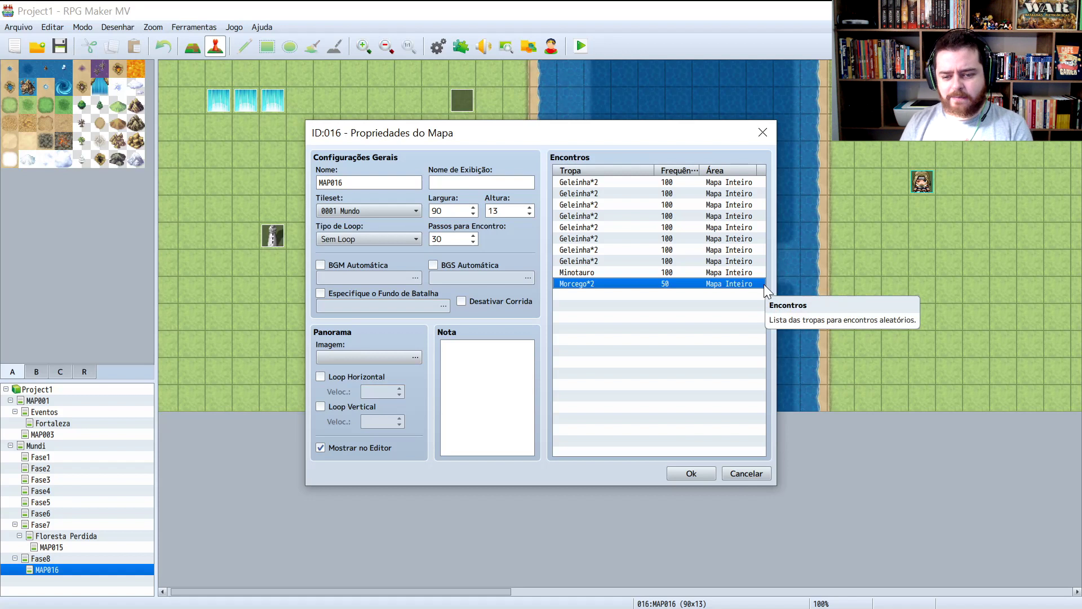
# - Duplicate the Minotauro encounter and set the second copy's frequency to 50
pyautogui.click(684, 272)
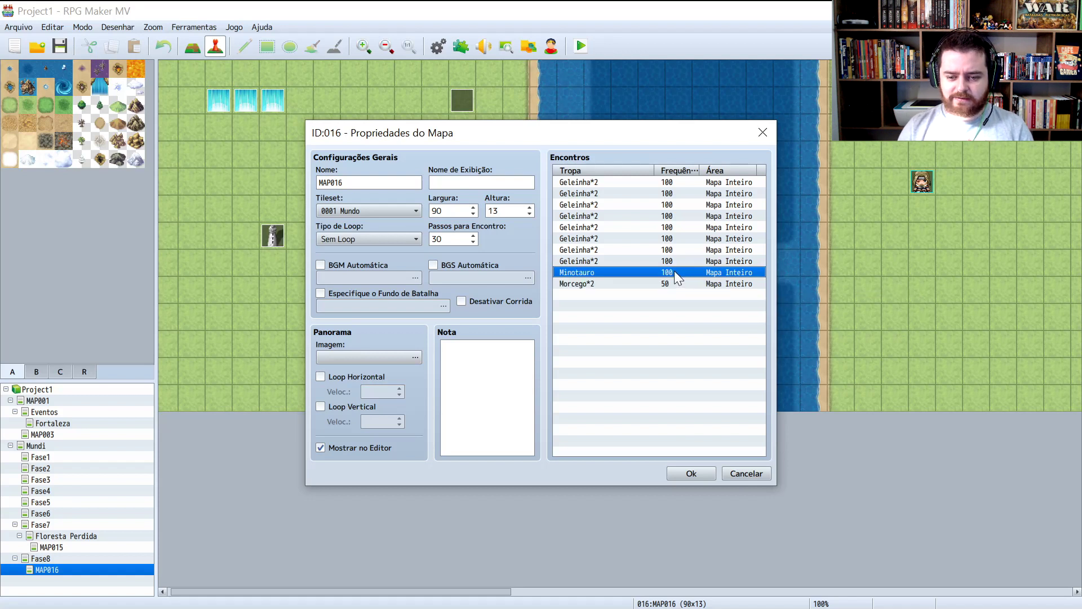
pyautogui.hotkey('ctrl', 'c')
pyautogui.hotkey('ctrl', 'v')
pyautogui.click(685, 284)
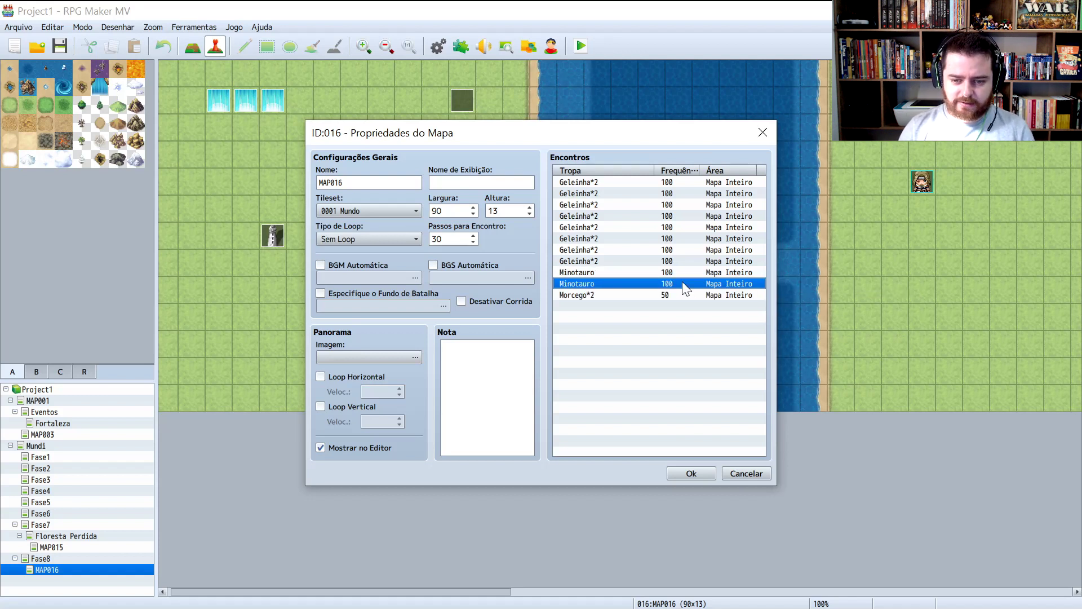
pyautogui.doubleClick(685, 285)
pyautogui.press('Tab')
pyautogui.write('50')
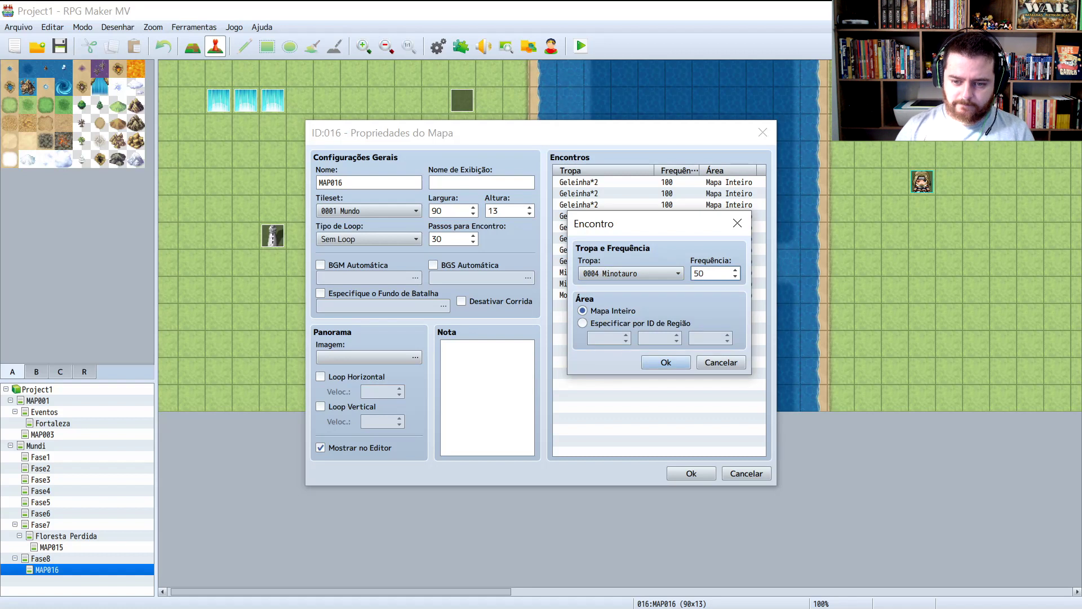
pyautogui.press('Return')
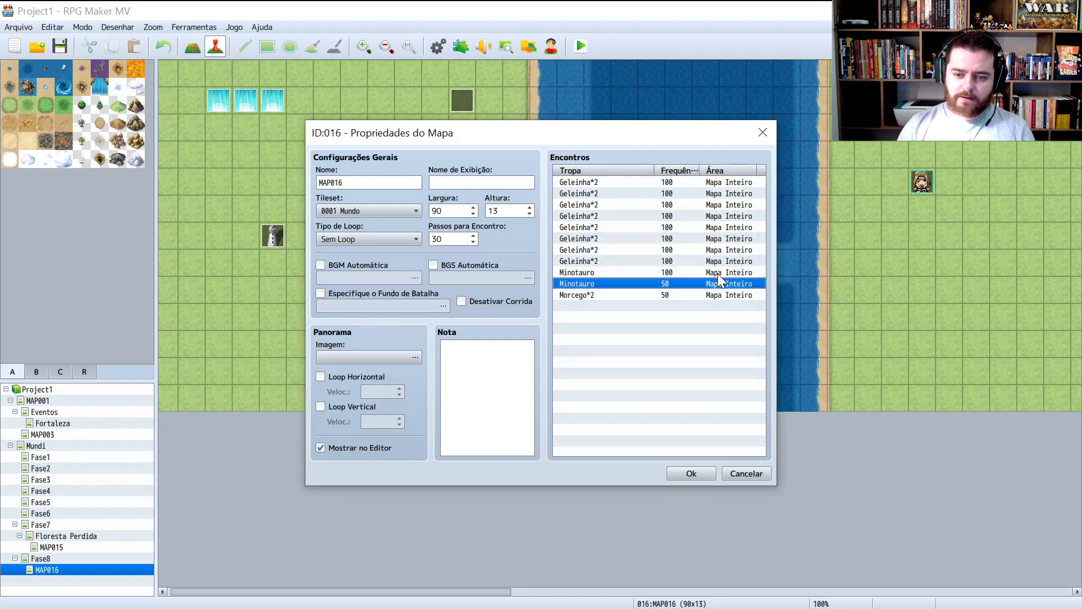
# - Review how the frequencies are distributed among the Geleinha*2, Minotauro and Morcego*2 entries in the encounter list
pyautogui.click(699, 181)
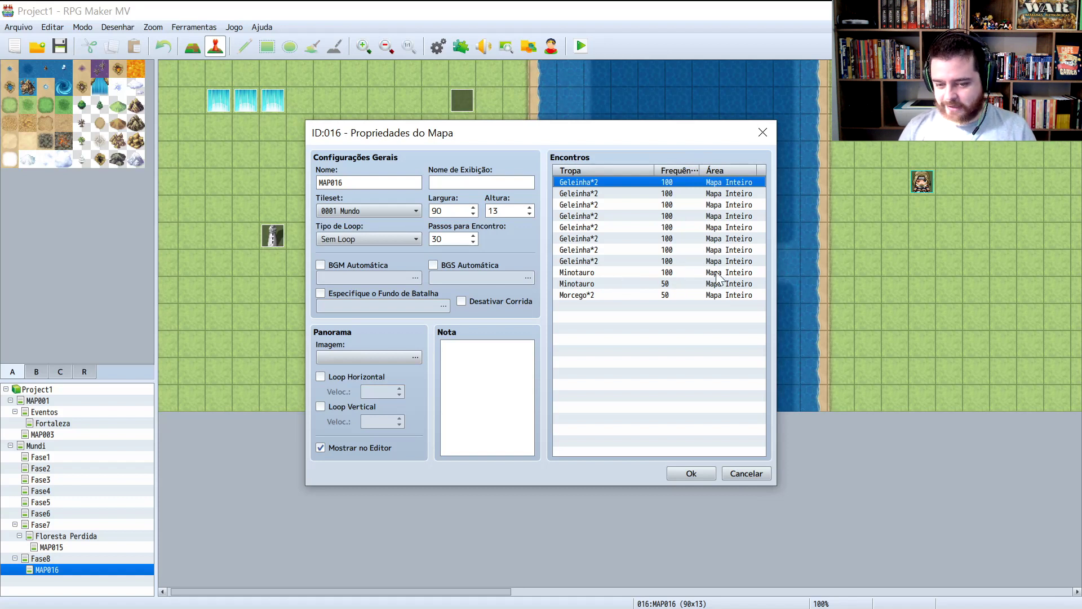
pyautogui.click(675, 226)
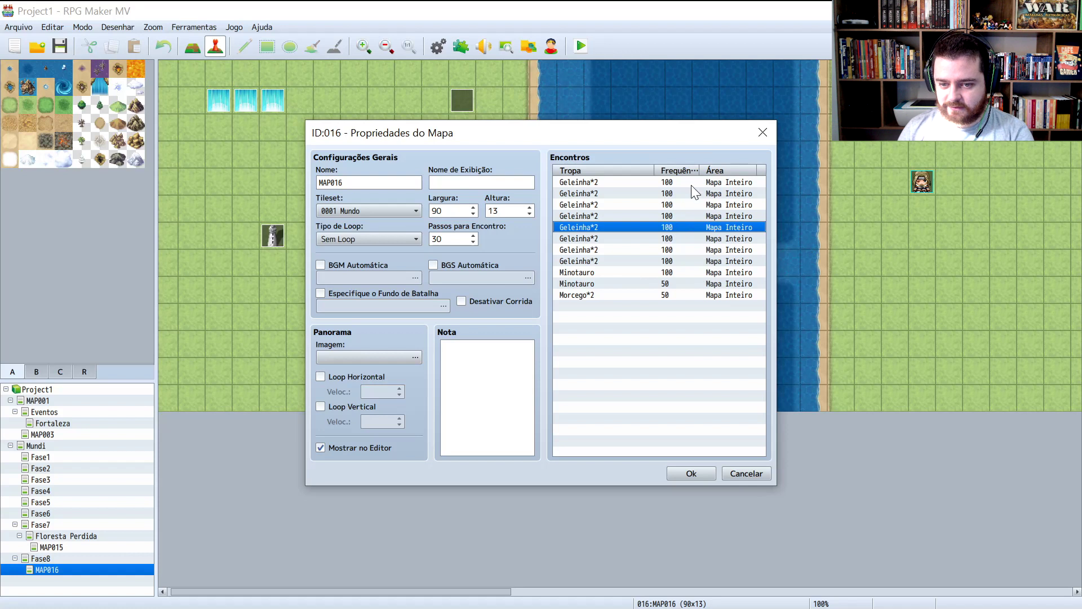
pyautogui.click(677, 261)
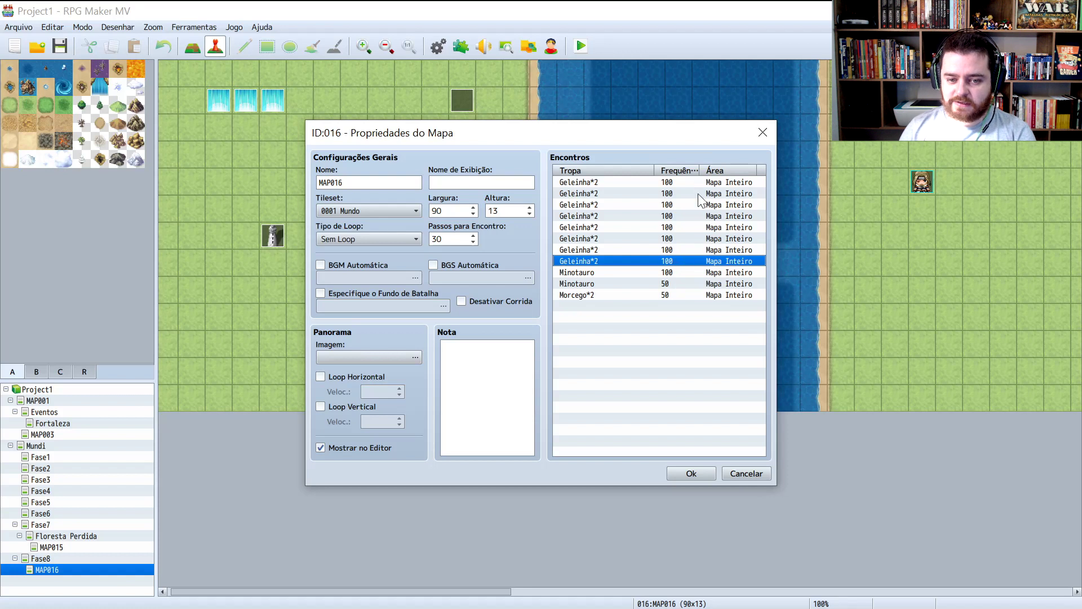
pyautogui.click(677, 272)
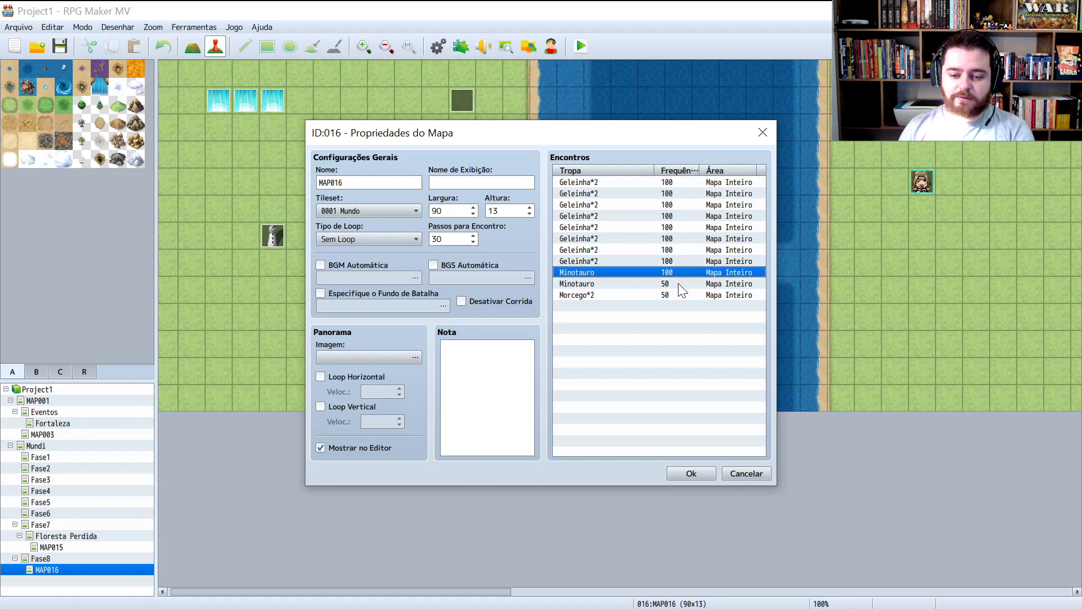
pyautogui.click(678, 283)
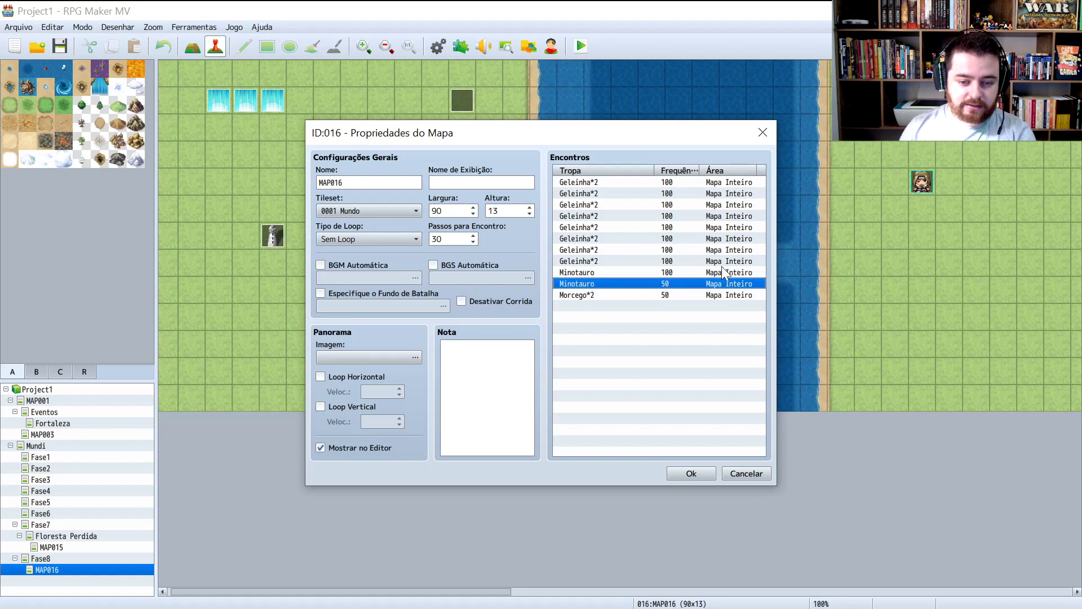
pyautogui.click(689, 272)
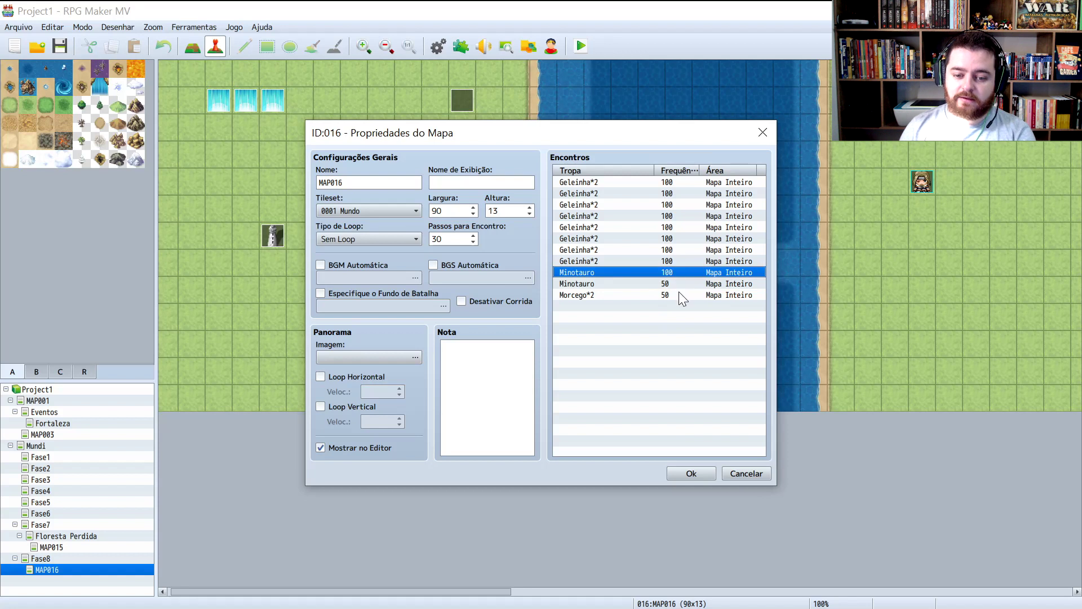
pyautogui.click(682, 296)
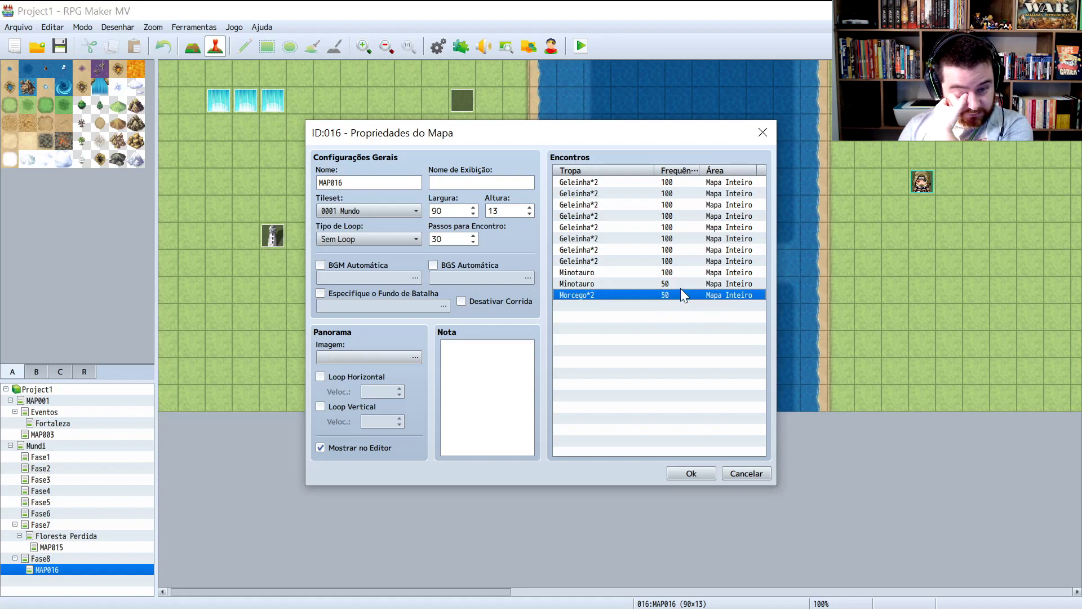
pyautogui.click(678, 285)
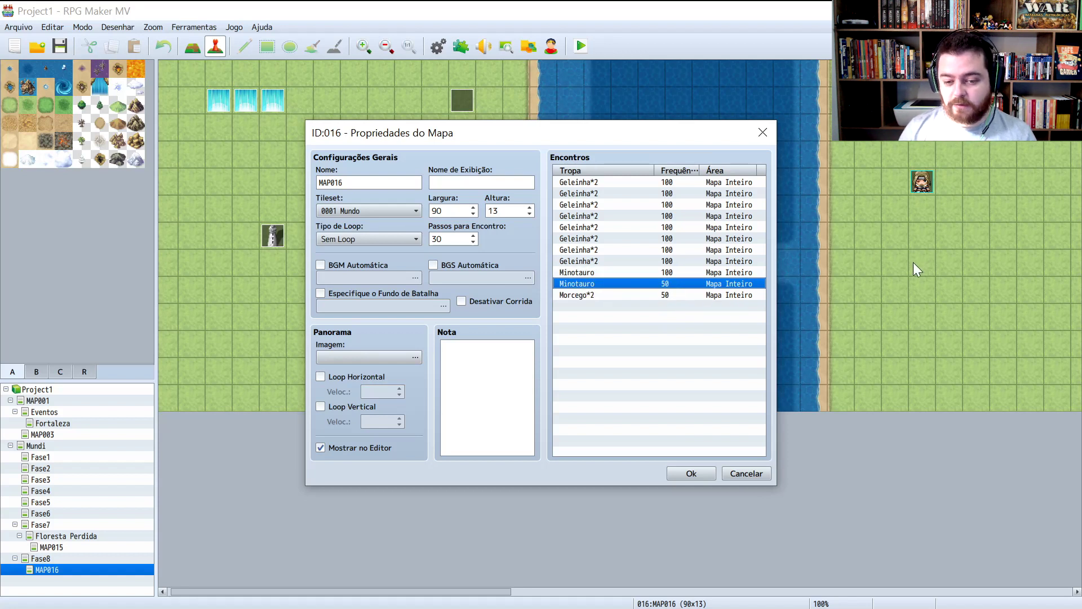
# - Set the encounter frequency of the second Minotauro entry to 95
pyautogui.doubleClick(702, 284)
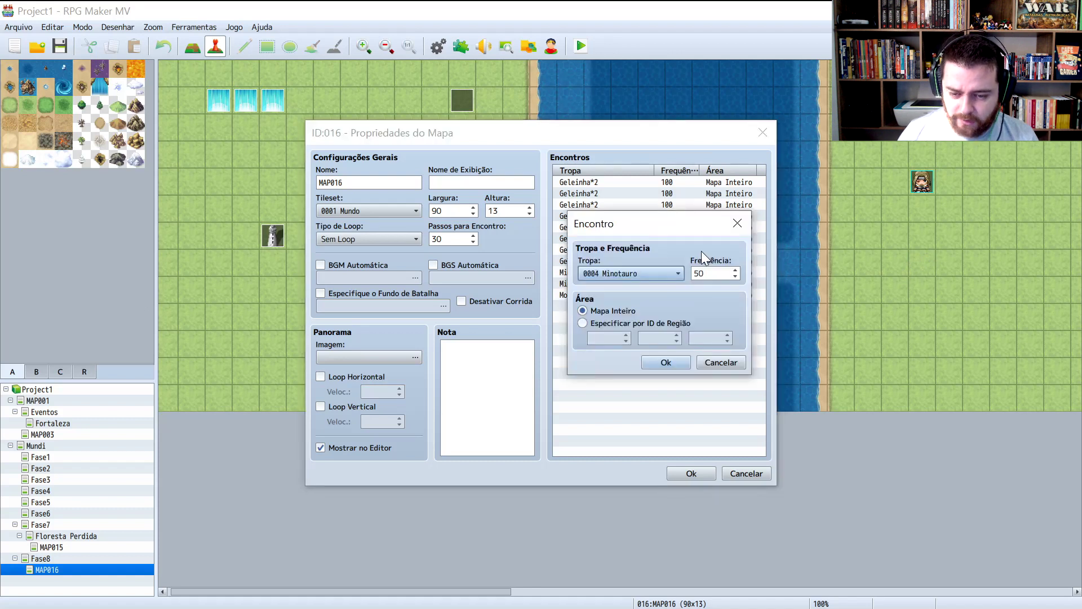
pyautogui.press('Tab')
pyautogui.write('95')
pyautogui.press('Return')
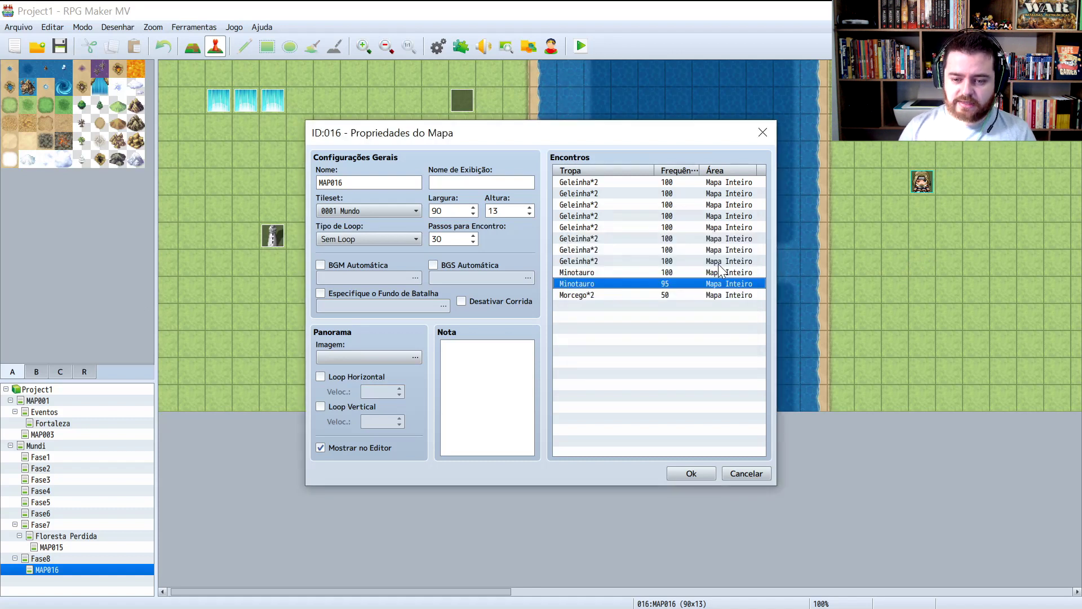
# - Set the encounter frequency of the Morcego*2 troop to 5 and accept the map properties
pyautogui.click(652, 295)
pyautogui.doubleClick(651, 293)
pyautogui.press('Tab')
pyautogui.write('5')
pyautogui.press('Return')
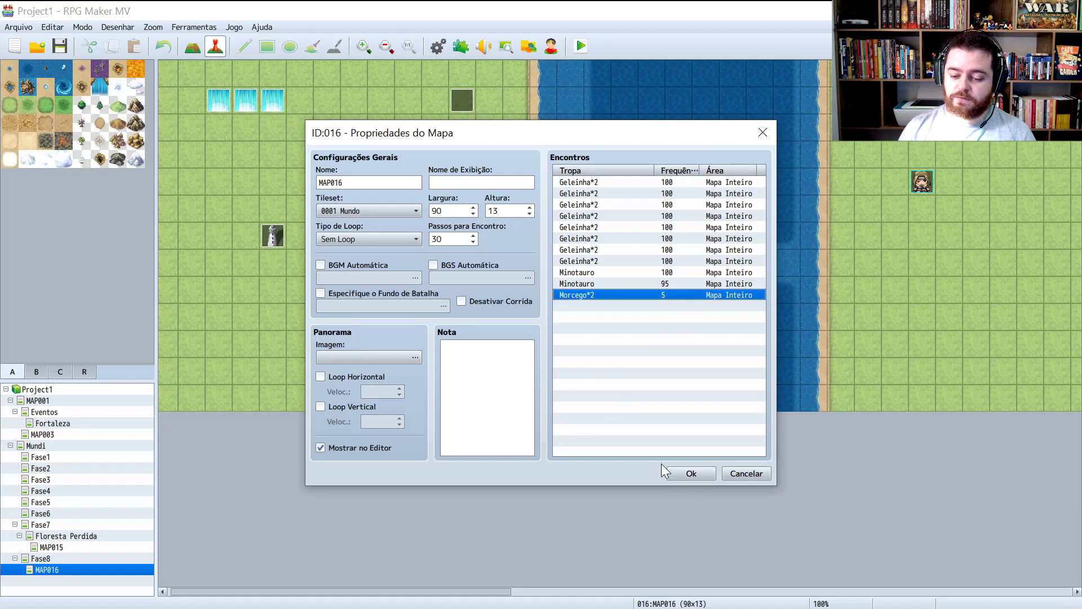
pyautogui.click(683, 472)
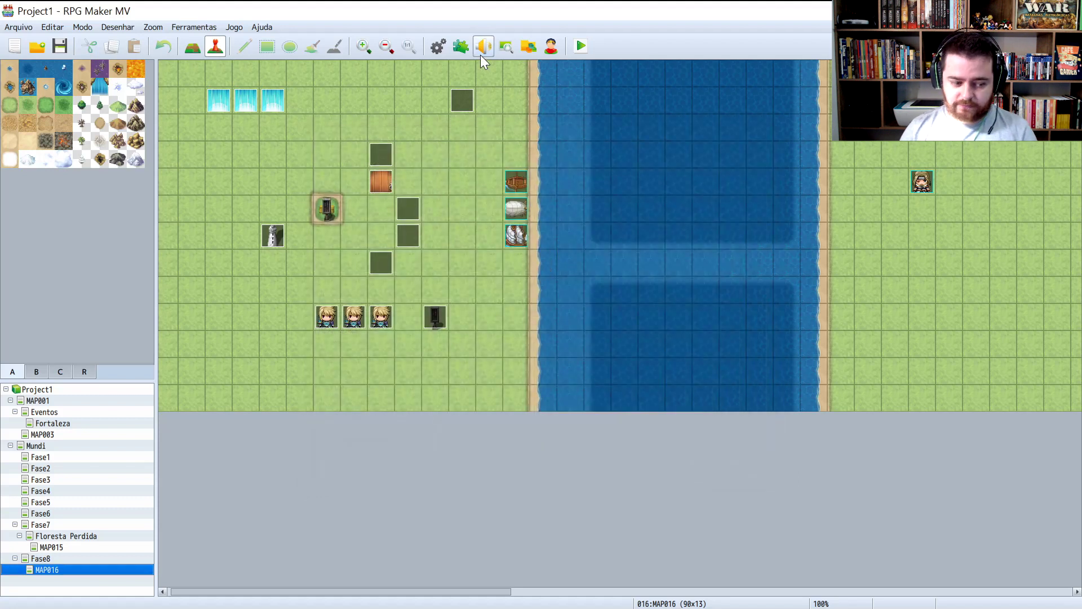
# - Open the Morcego enemy in the database, go through its parameters and set its Ataque M. to 29
pyautogui.click(438, 47)
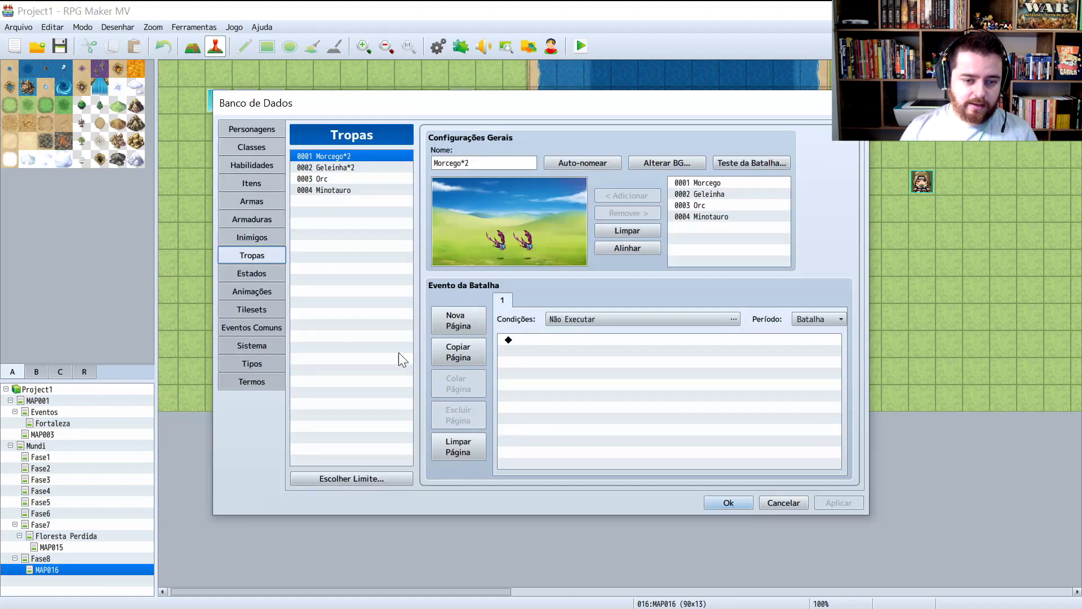
pyautogui.click(259, 238)
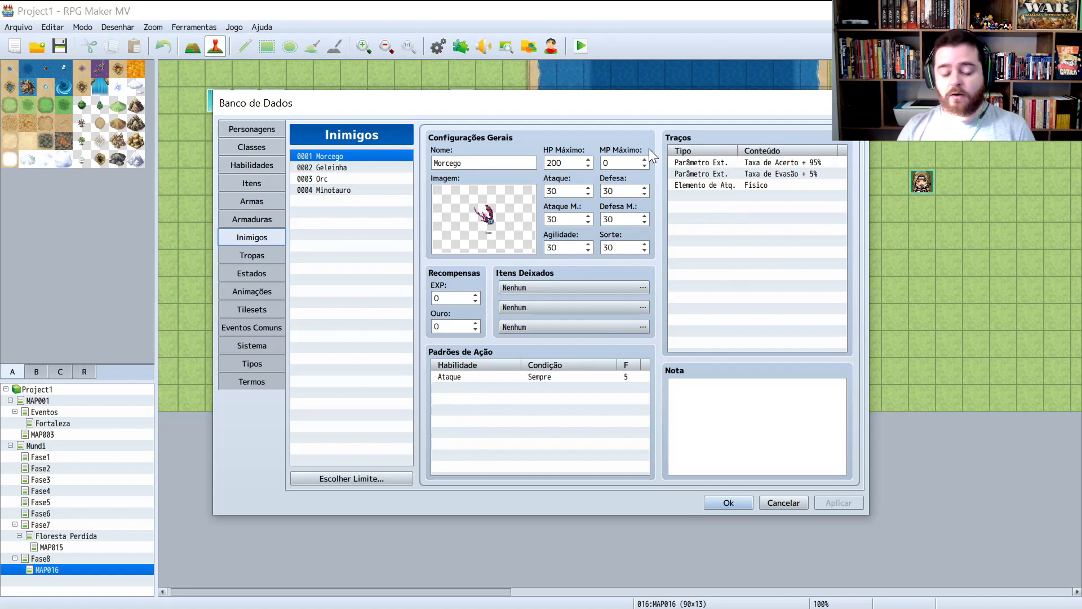
pyautogui.doubleClick(563, 163)
pyautogui.press('Tab')
pyautogui.press('Tab')
pyautogui.press('Tab')
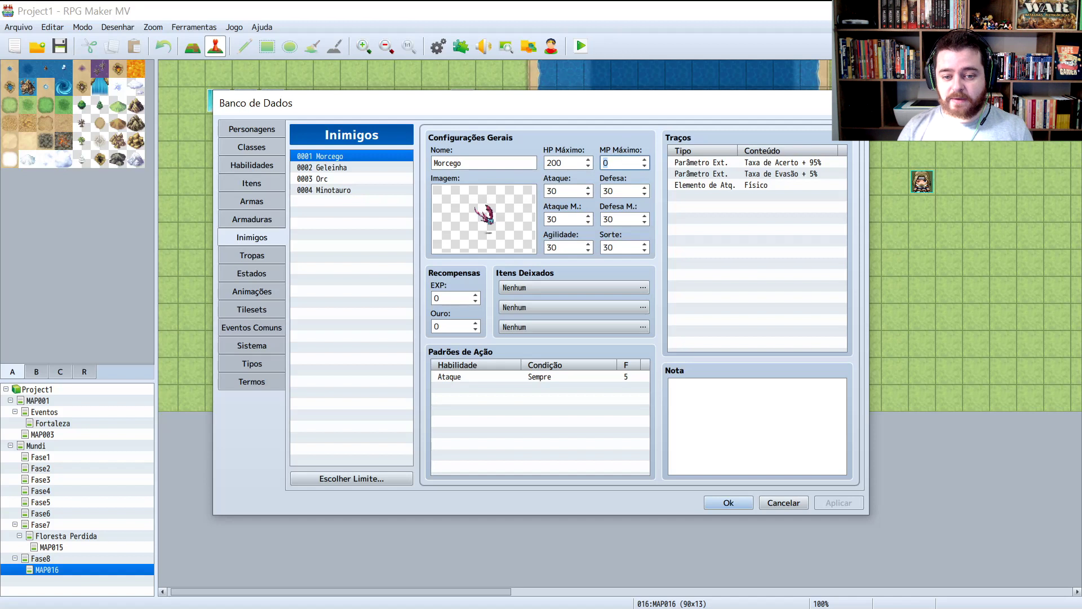
pyautogui.click(588, 223)
pyautogui.press('Tab')
pyautogui.click(608, 248)
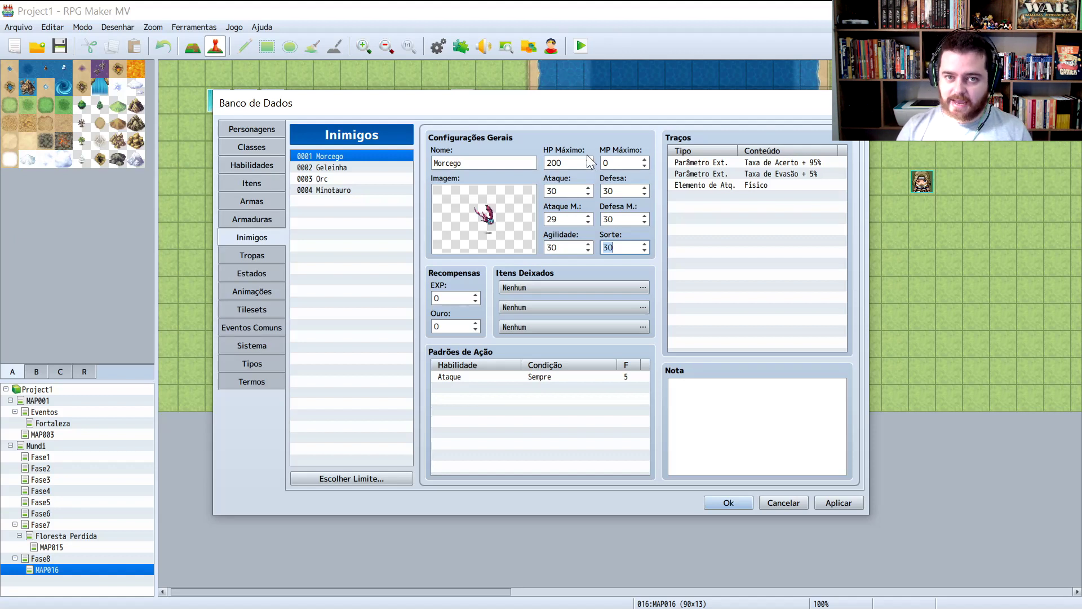
# - Examine Morcego's maximum HP and its list of traits
pyautogui.click(561, 163)
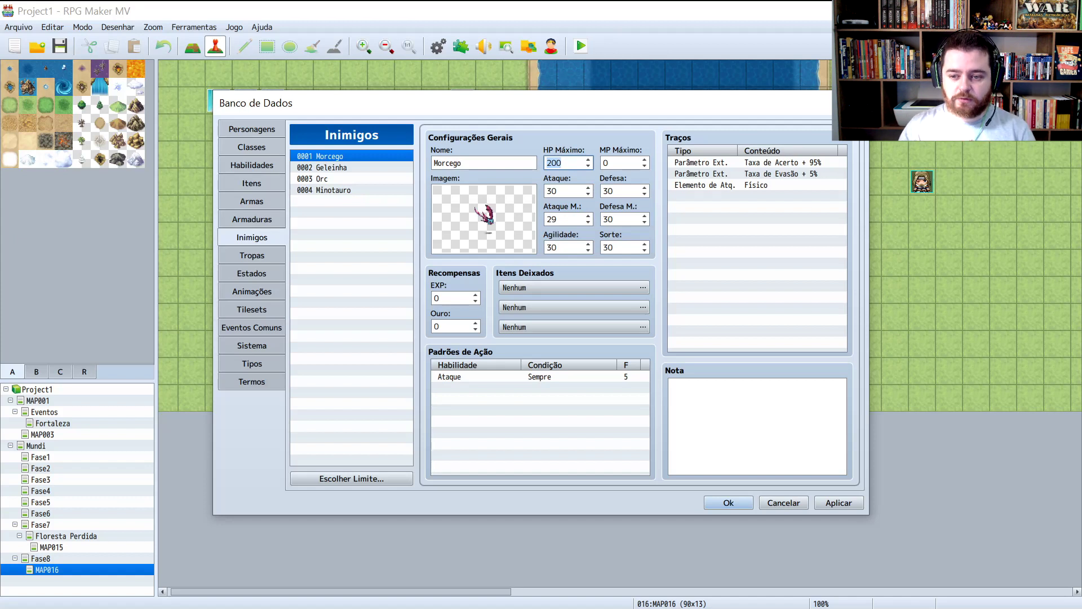
pyautogui.click(800, 165)
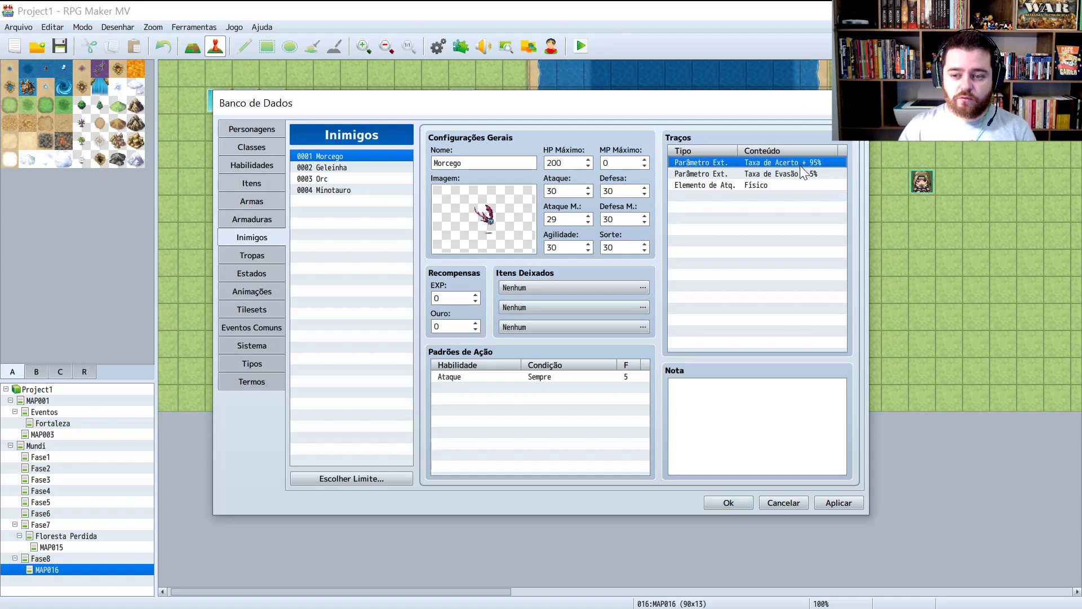
pyautogui.click(785, 341)
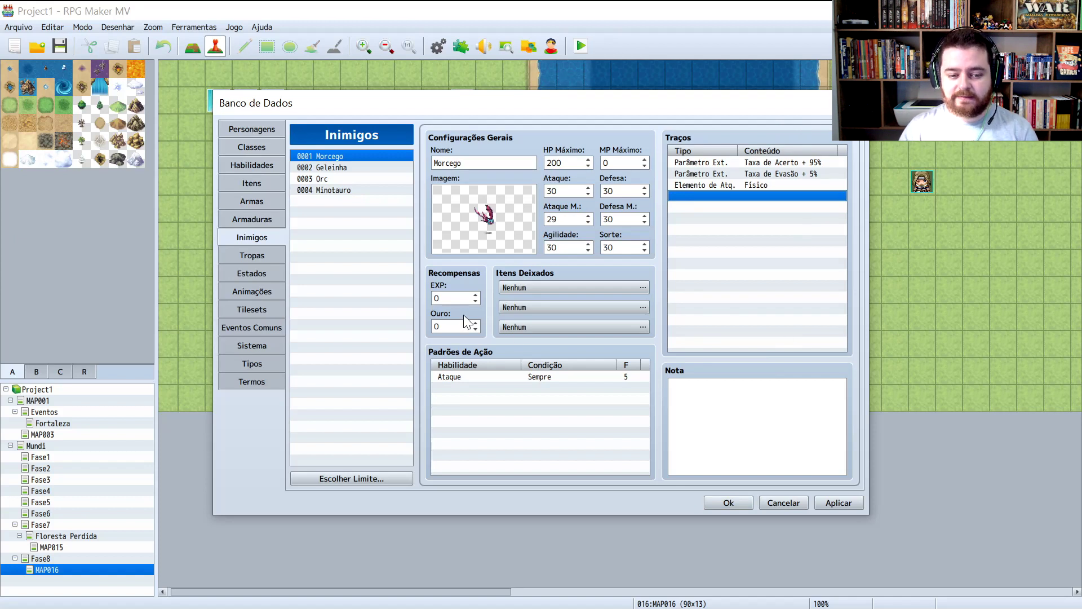
# - Set Morcego's battle rewards to 10 EXP and 10 Ouro
pyautogui.click(456, 297)
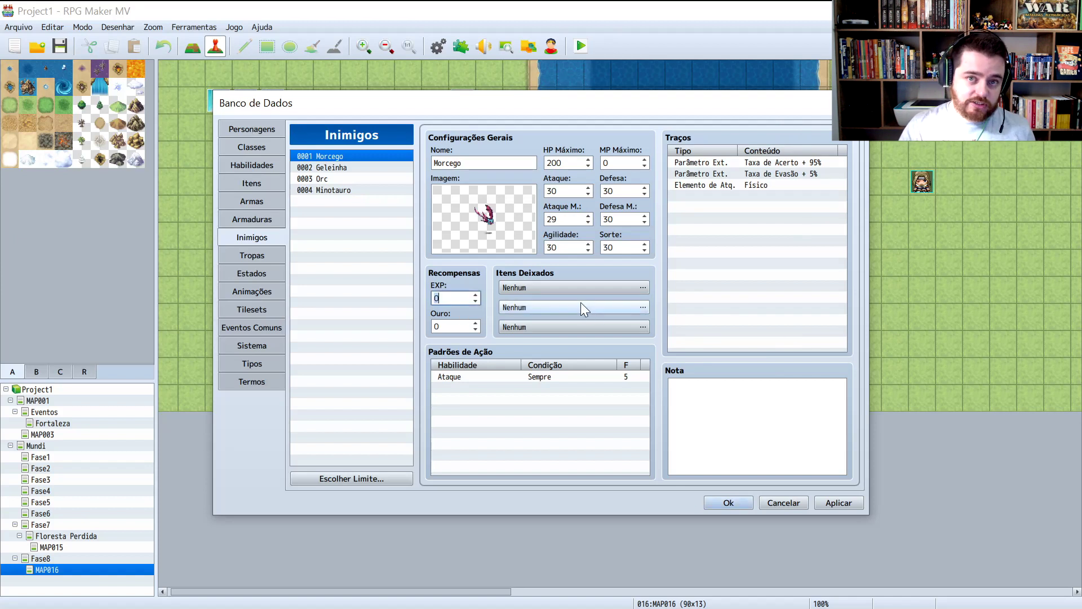
pyautogui.write('10')
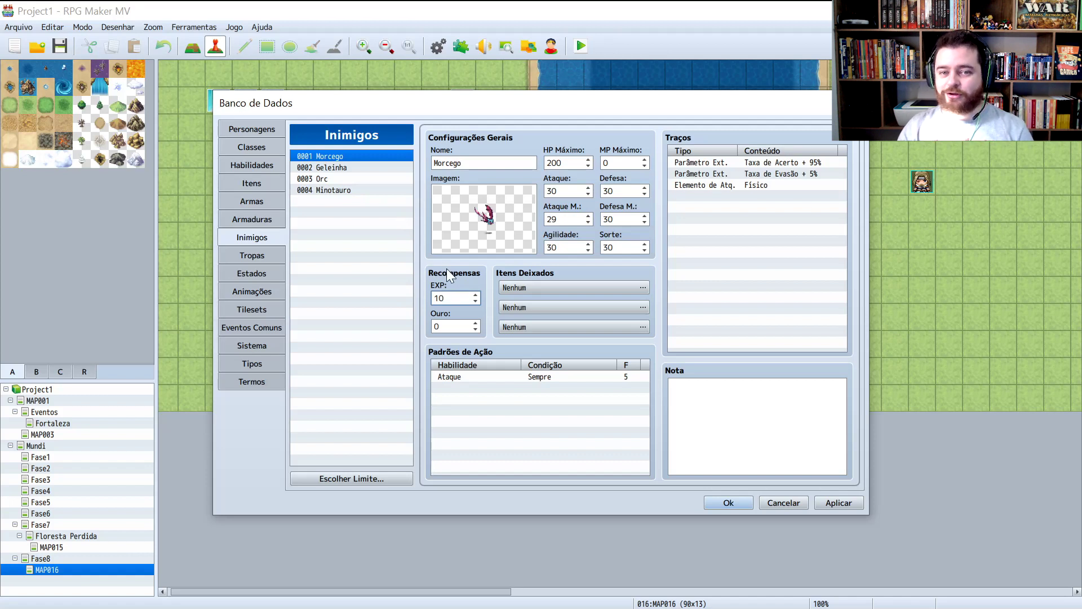
pyautogui.press('Tab')
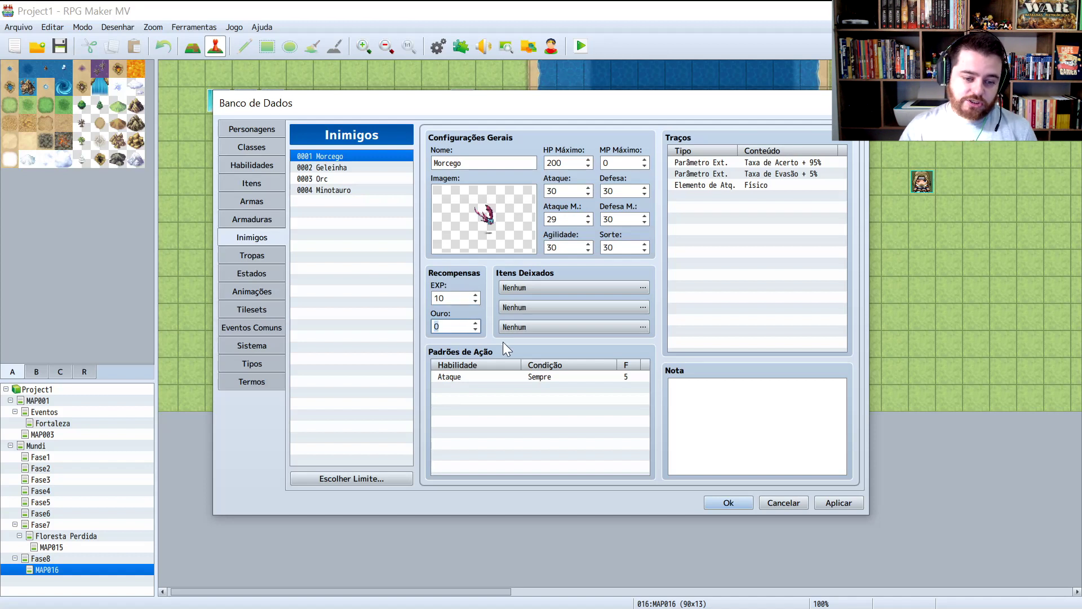
pyautogui.press('BackSpace')
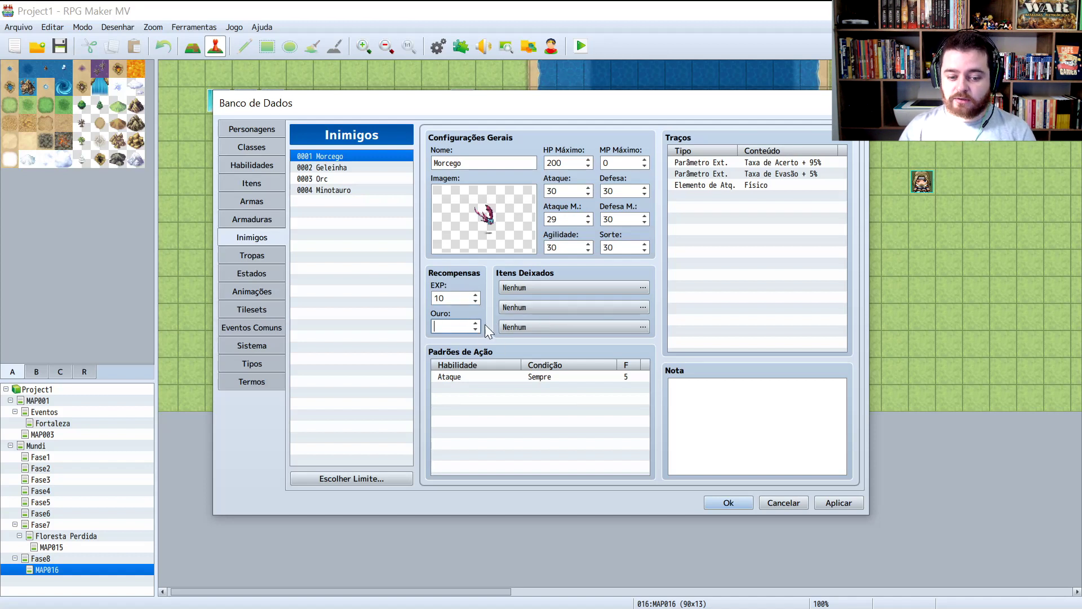
pyautogui.write('10')
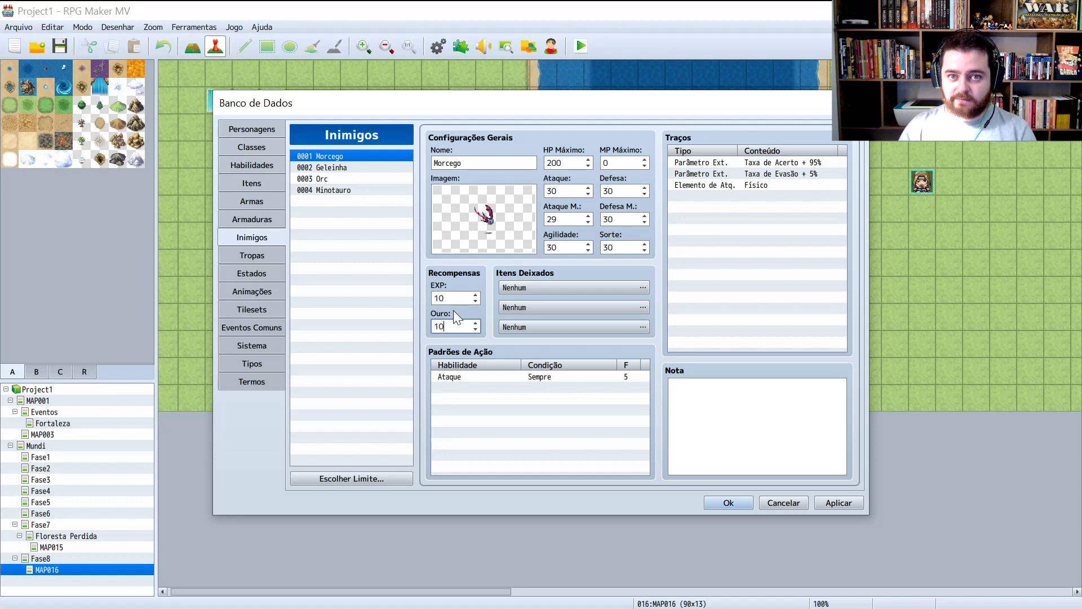
# - Choose the item Poção as Morcego's first dropped item, with a drop probability of 1/2
pyautogui.click(542, 286)
pyautogui.moveTo(552, 225); pyautogui.dragTo(723, 209)
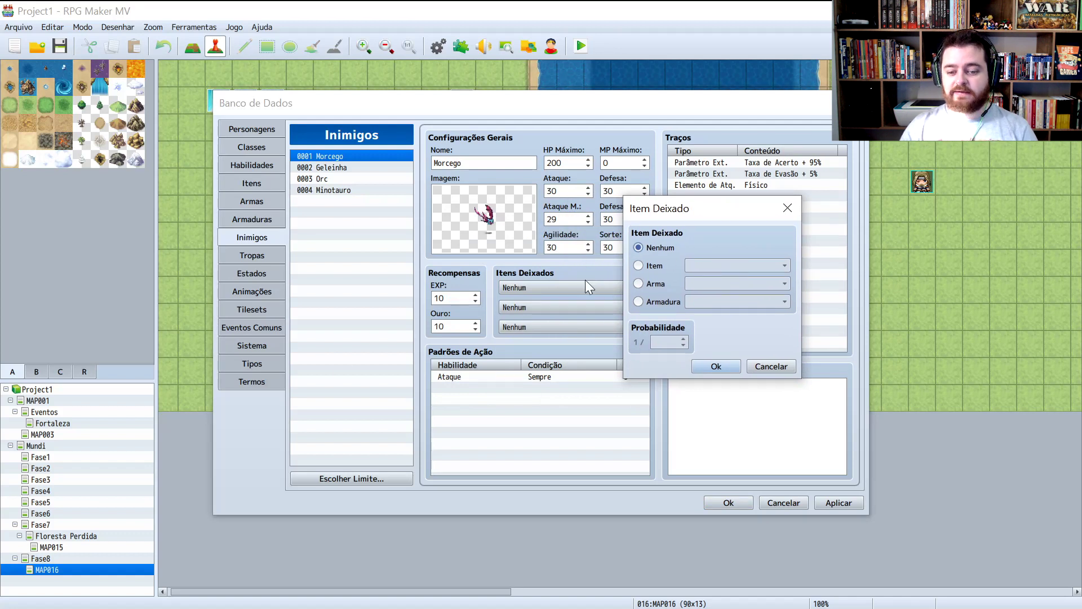
pyautogui.click(661, 265)
pyautogui.click(733, 264)
pyautogui.click(727, 279)
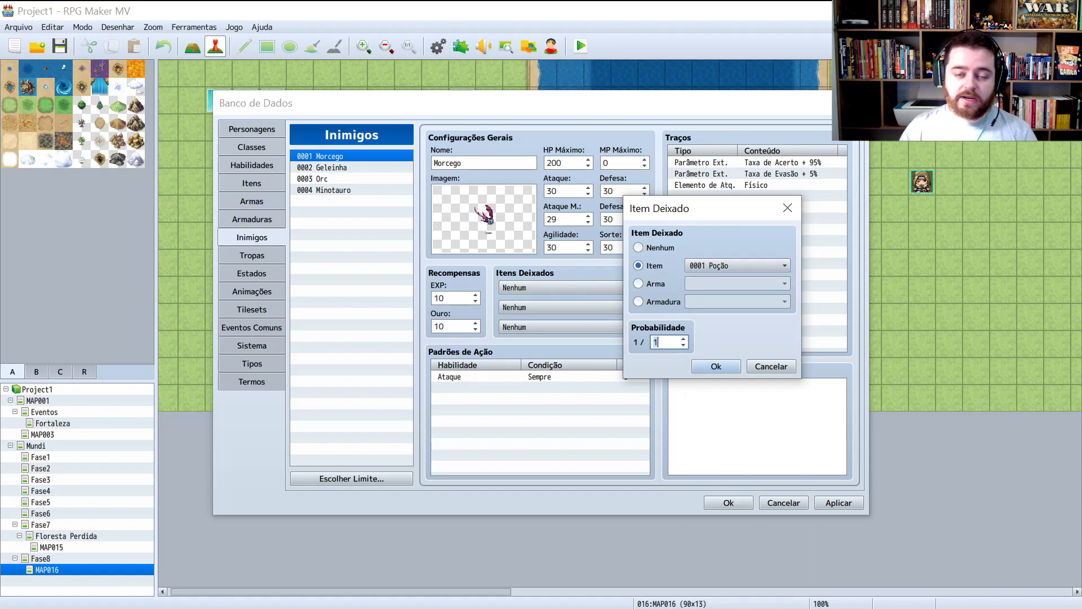
pyautogui.write('2')
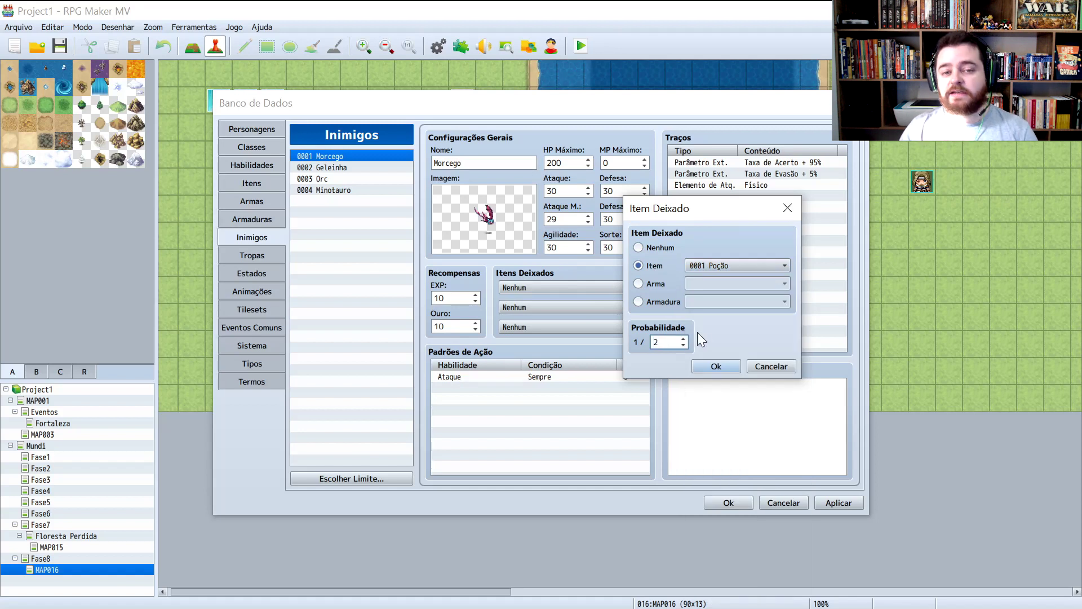
# - Try drop probabilities of 1/3, 1/5 and 1/6 for the Poção
pyautogui.press('BackSpace')
pyautogui.write('3')
pyautogui.press('BackSpace')
pyautogui.write('5')
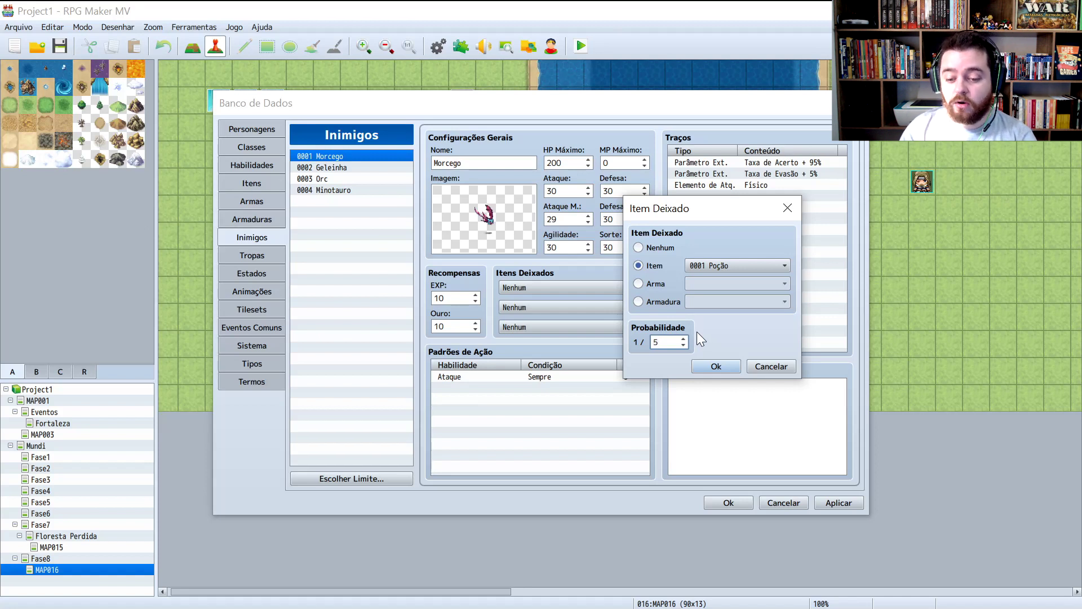
pyautogui.press('BackSpace')
pyautogui.write('6')
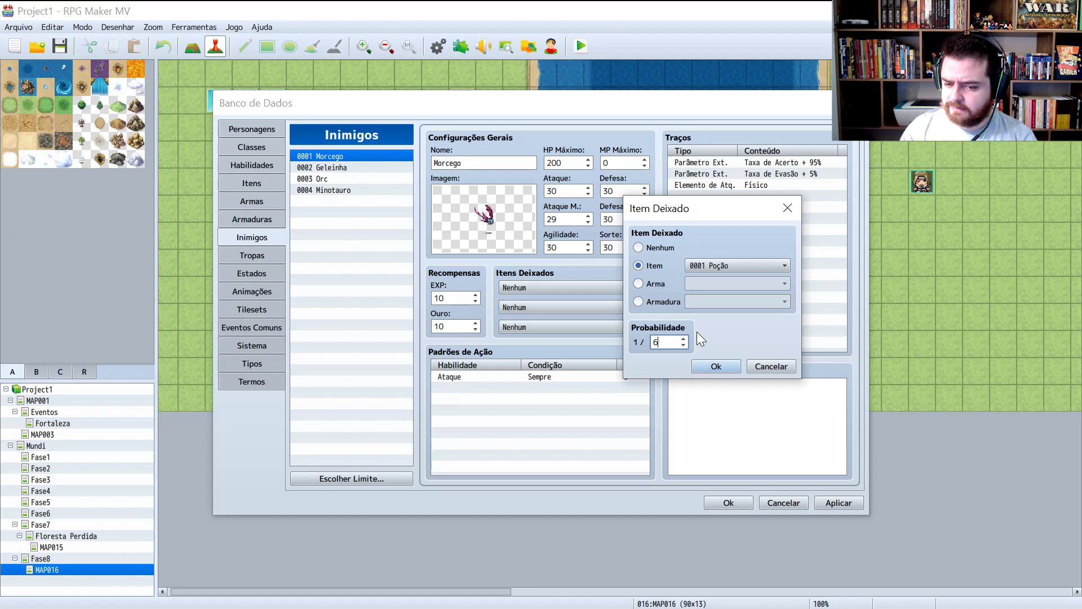
# - Set the Poção's drop probability to 1/100 and accept the dropped item
pyautogui.press('BackSpace')
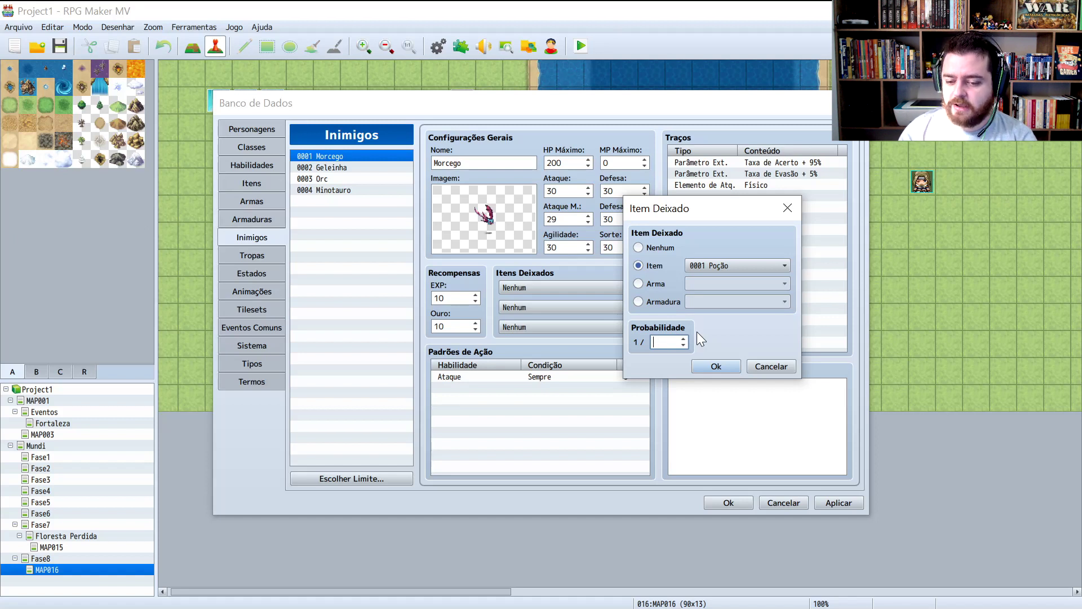
pyautogui.press('BackSpace')
pyautogui.press('Return')
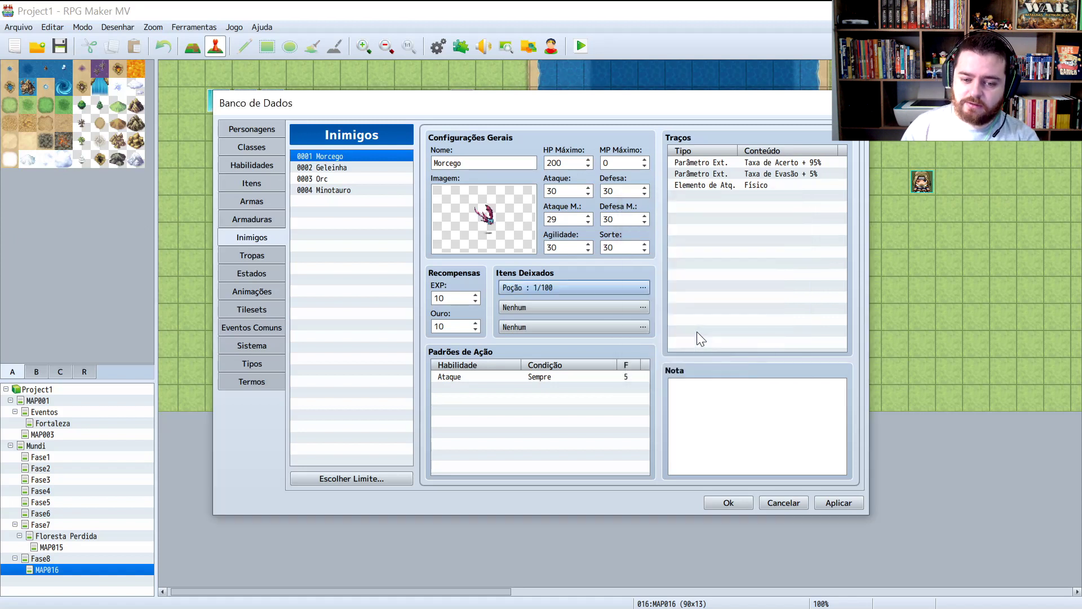
# - Change the drop probability of Morcego's Poção to 1/1000
pyautogui.doubleClick(560, 287)
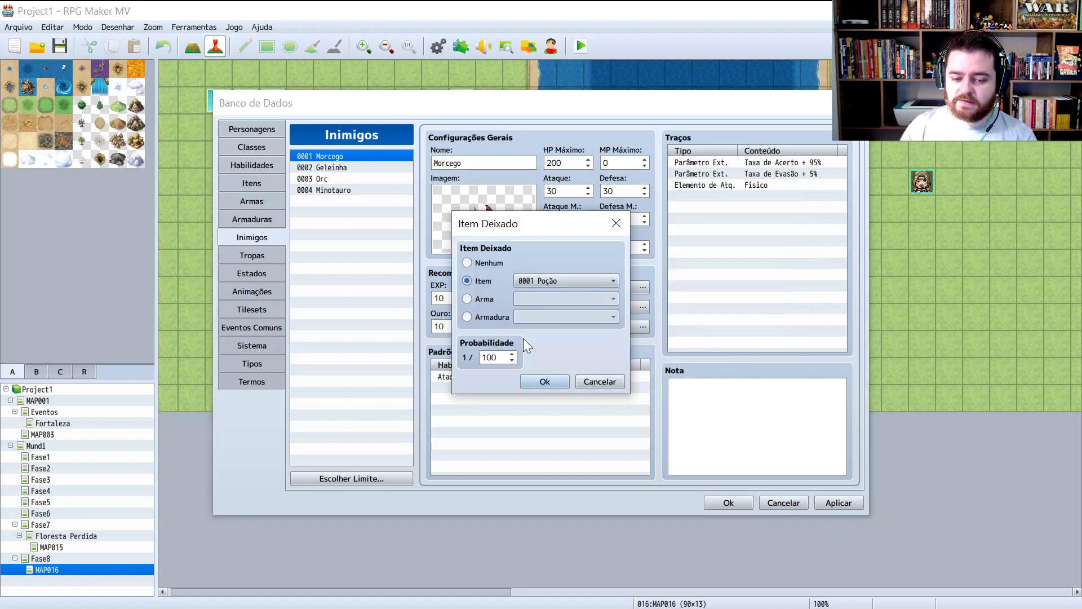
pyautogui.press('Tab')
pyautogui.press('Tab')
pyautogui.write('1000')
pyautogui.press('Return')
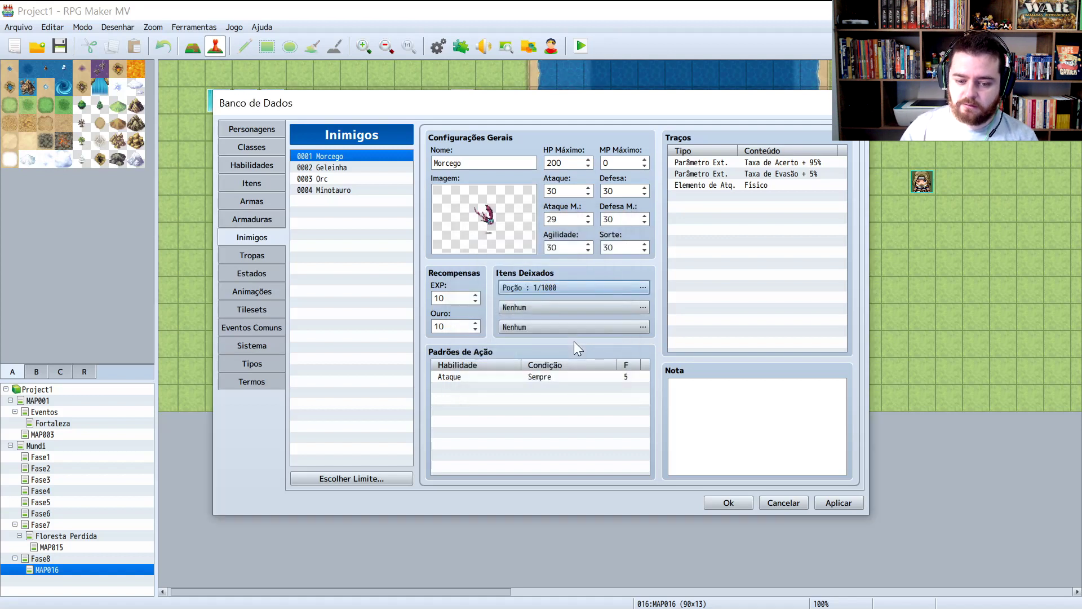
# - Review the Item, Arma and Armadura drop types for Morcego's first dropped item, ending on Poção at 1/1000
pyautogui.doubleClick(570, 283)
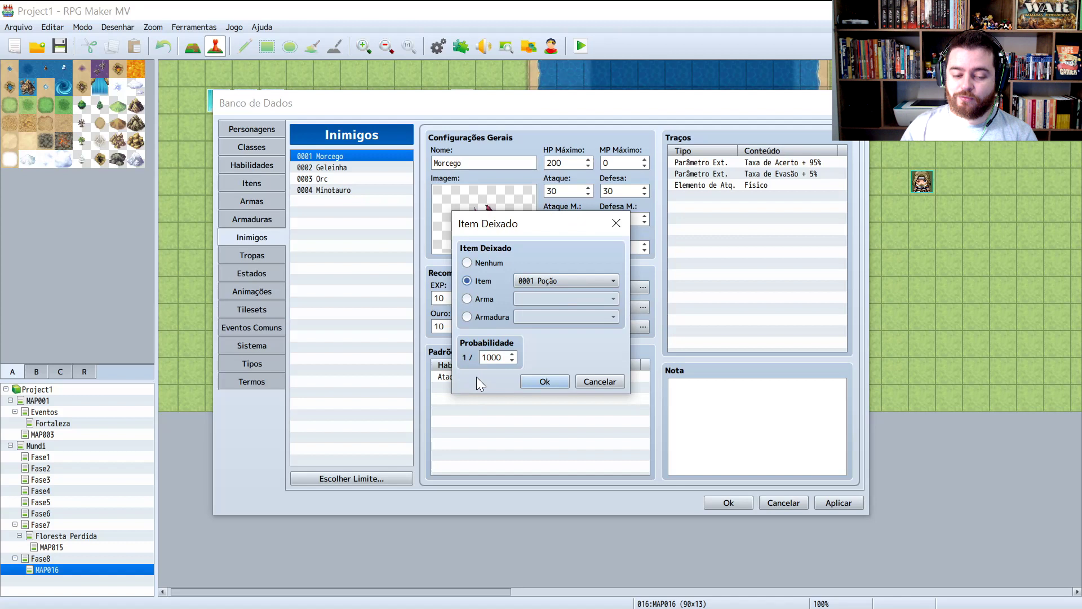
pyautogui.press('Tab')
pyautogui.press('Tab')
pyautogui.write('1000')
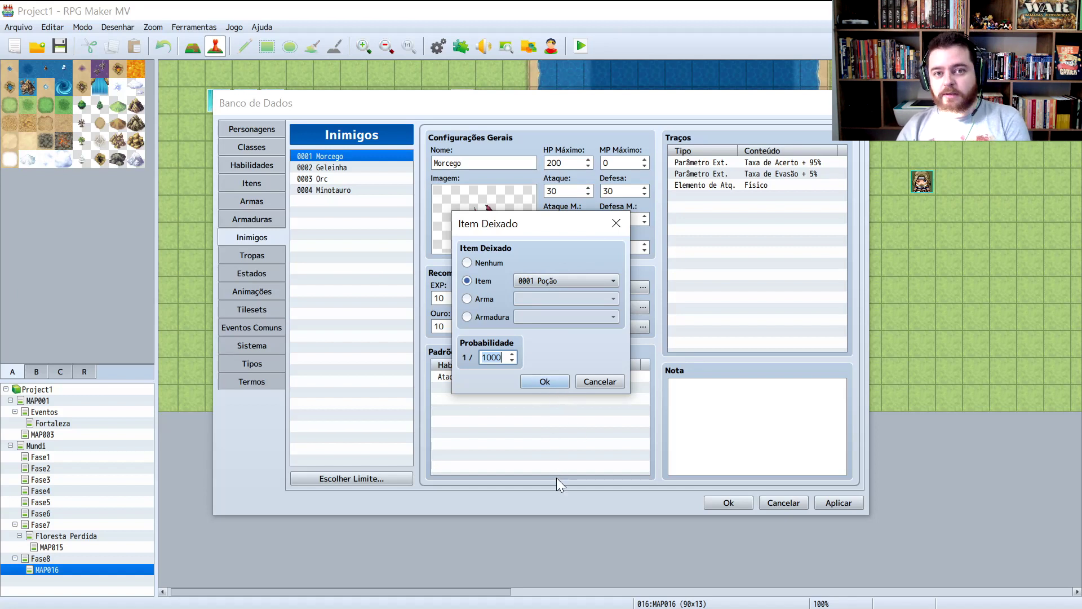
pyautogui.write('1000')
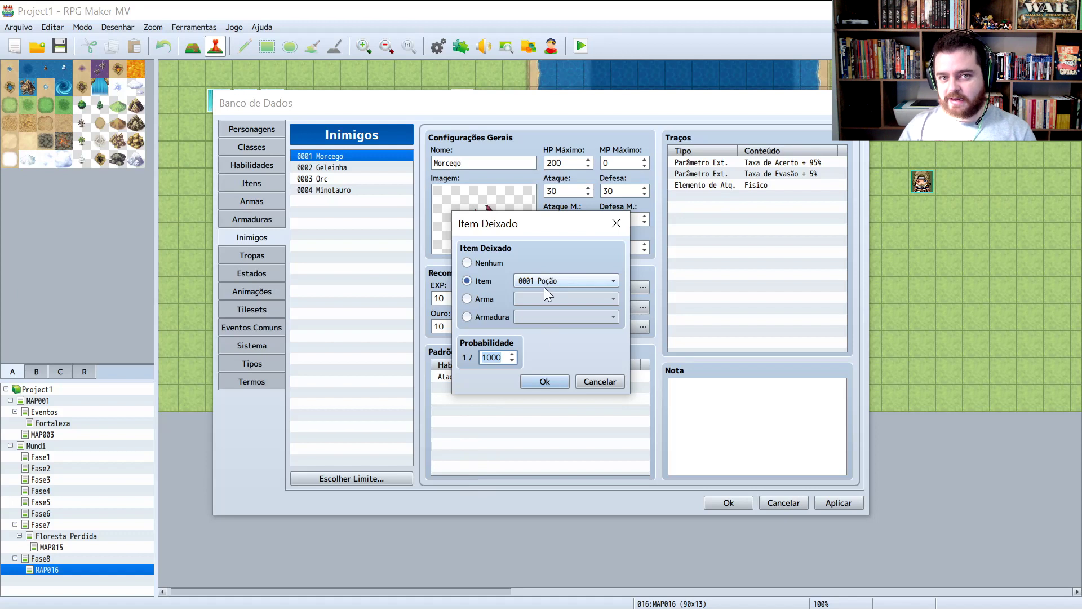
pyautogui.click(474, 299)
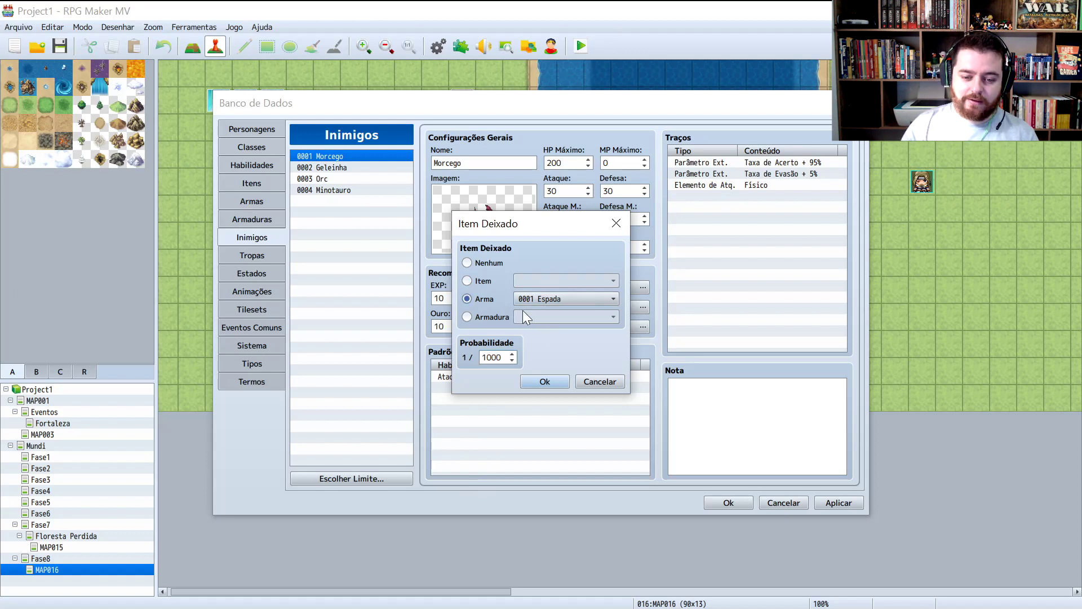
pyautogui.click(494, 316)
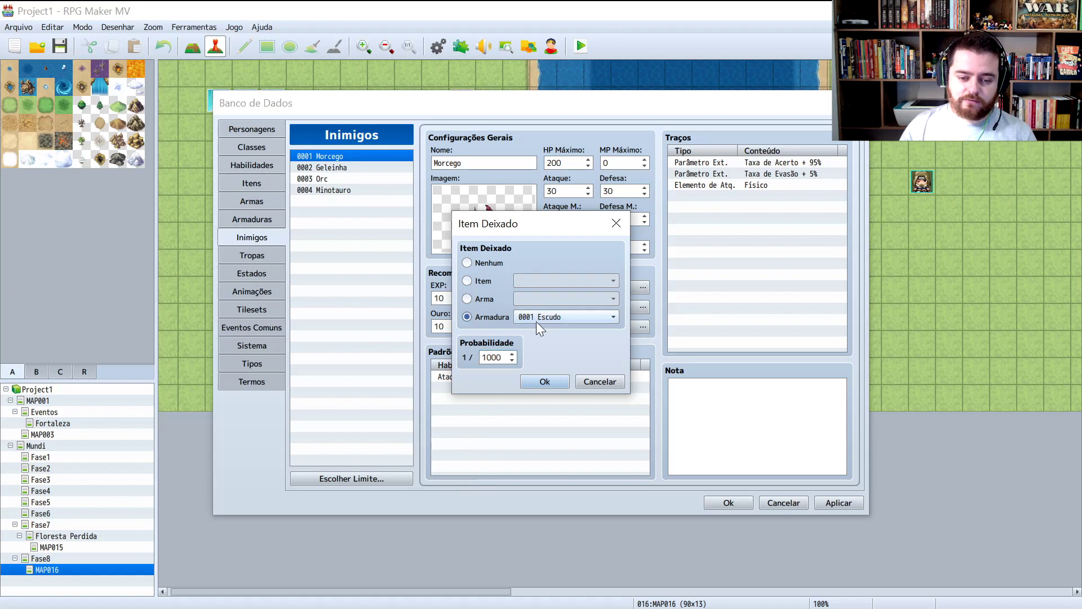
pyautogui.click(474, 301)
pyautogui.click(490, 278)
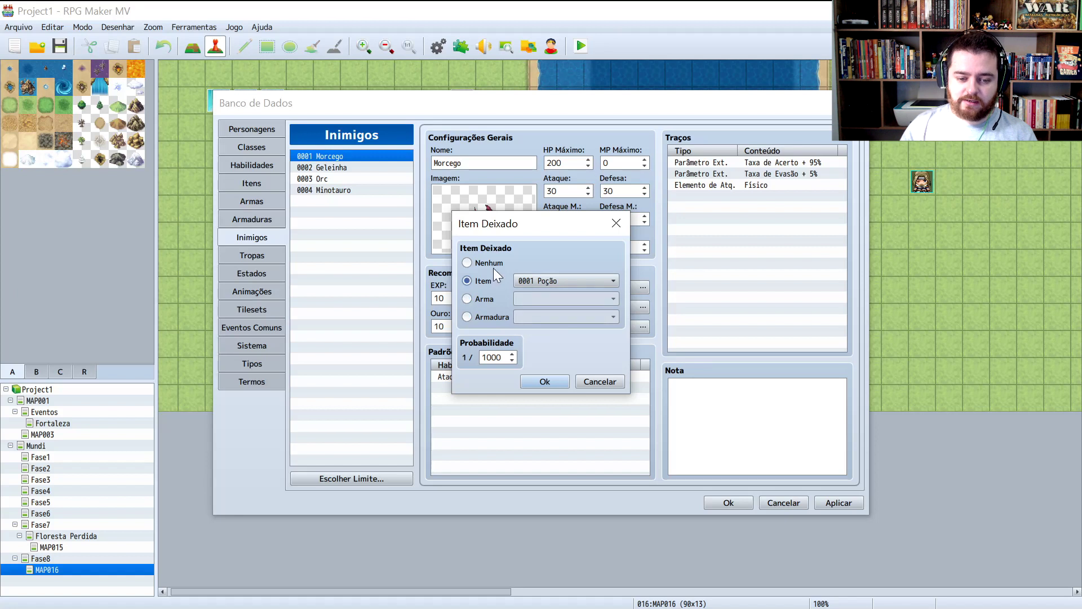
pyautogui.press('Tab')
pyautogui.press('Return')
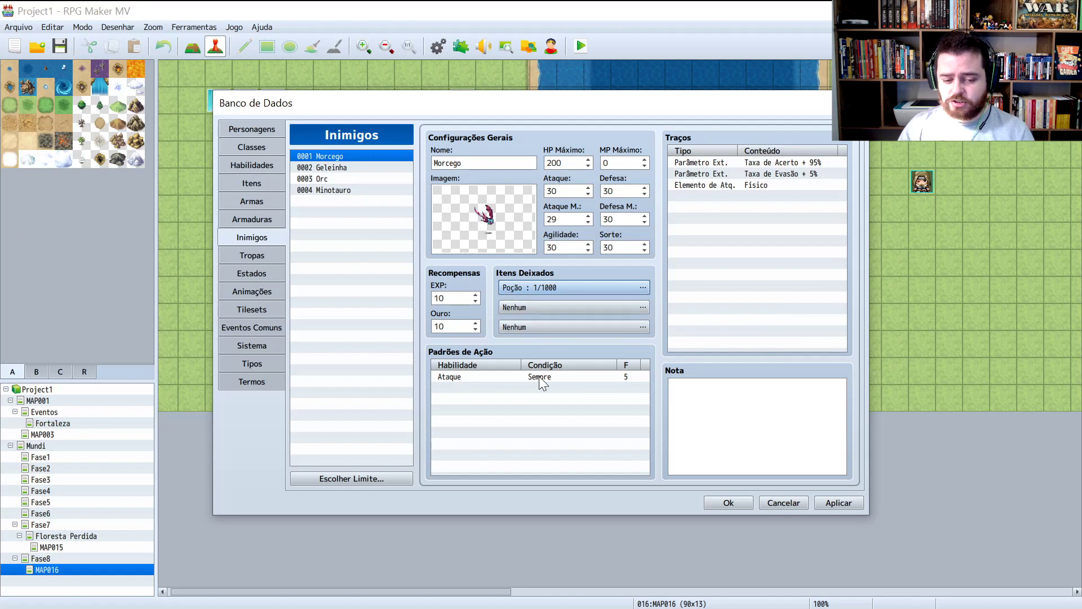
# - Review the skills selectable for Morcego's existing Ataque action pattern, leaving the action as it is
pyautogui.click(437, 375)
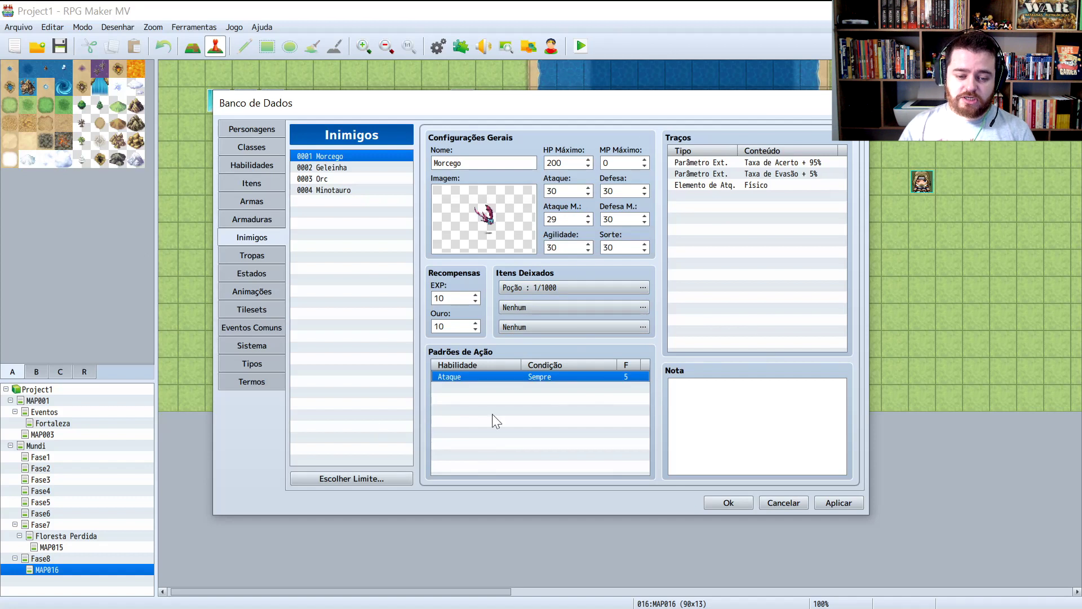
pyautogui.doubleClick(502, 375)
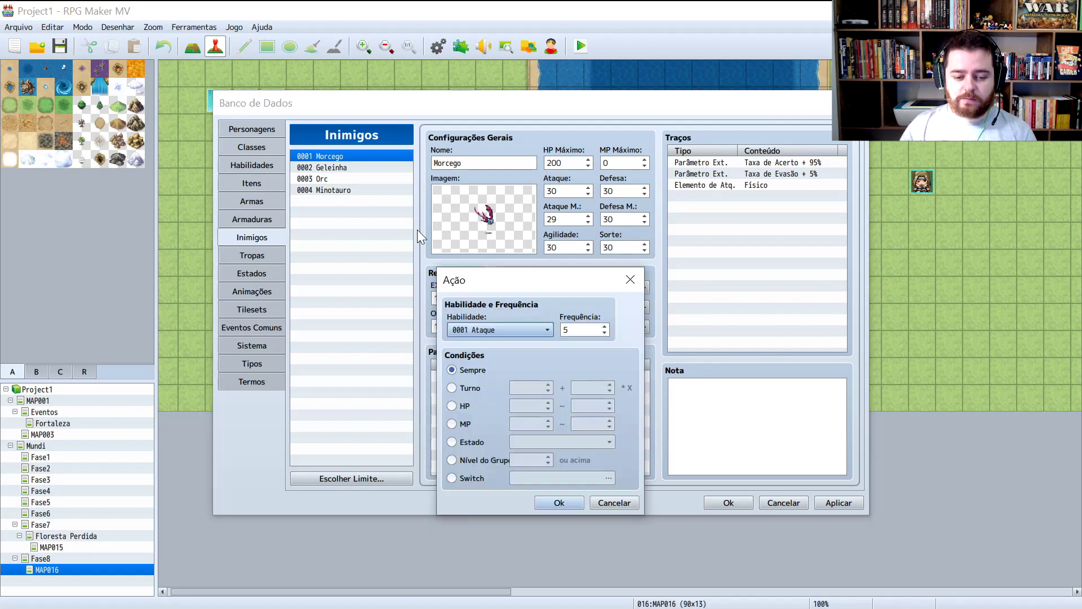
pyautogui.click(501, 331)
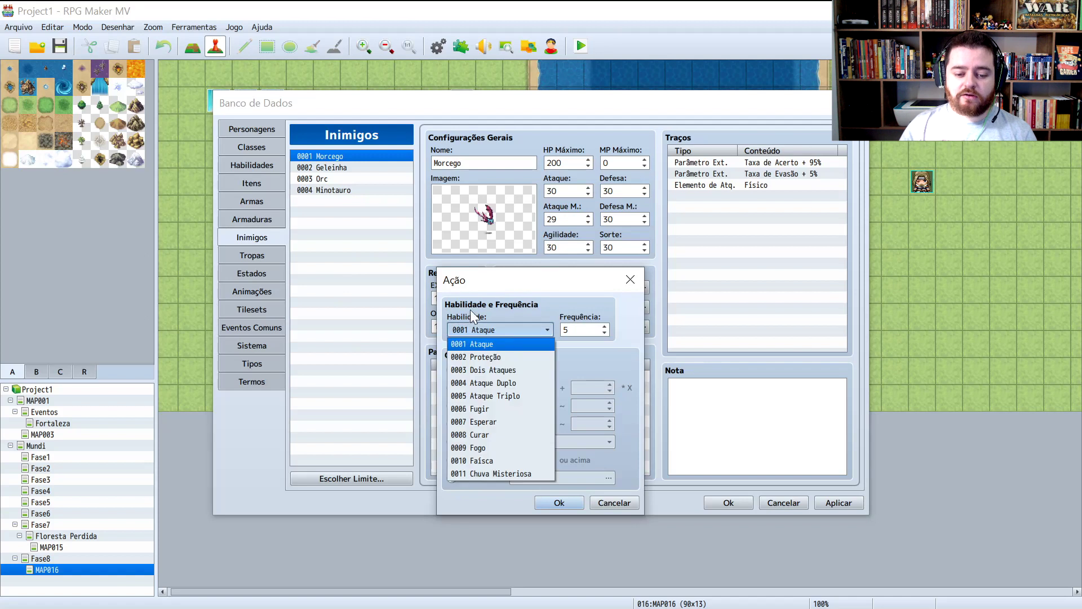
pyautogui.click(476, 345)
pyautogui.click(629, 280)
# - Add a Fogo action to Morcego's action patterns with frequency 7 and the Sempre condition
pyautogui.doubleClick(504, 394)
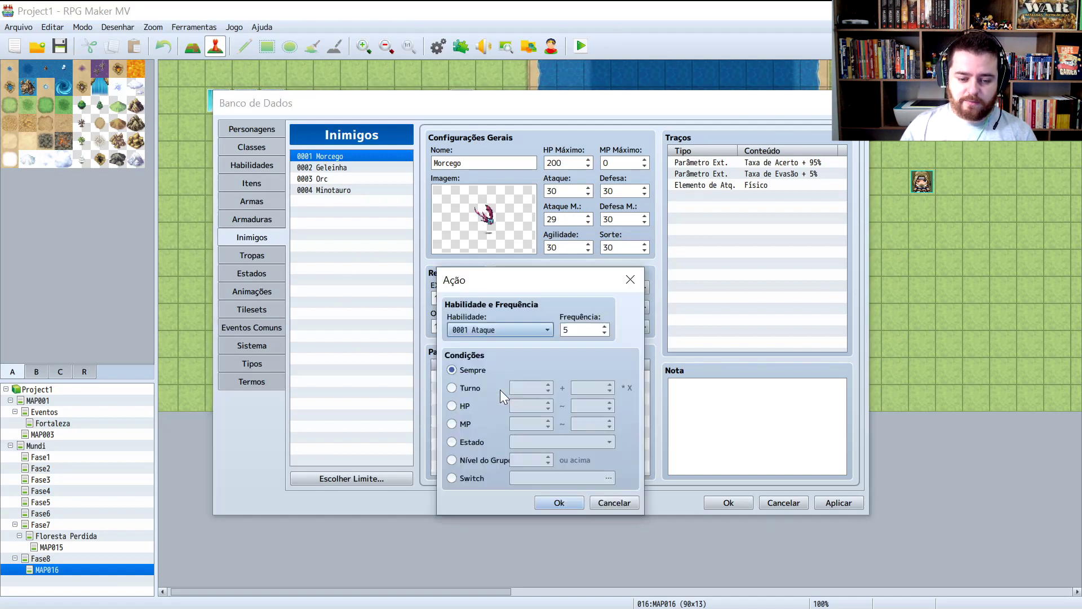
pyautogui.click(518, 332)
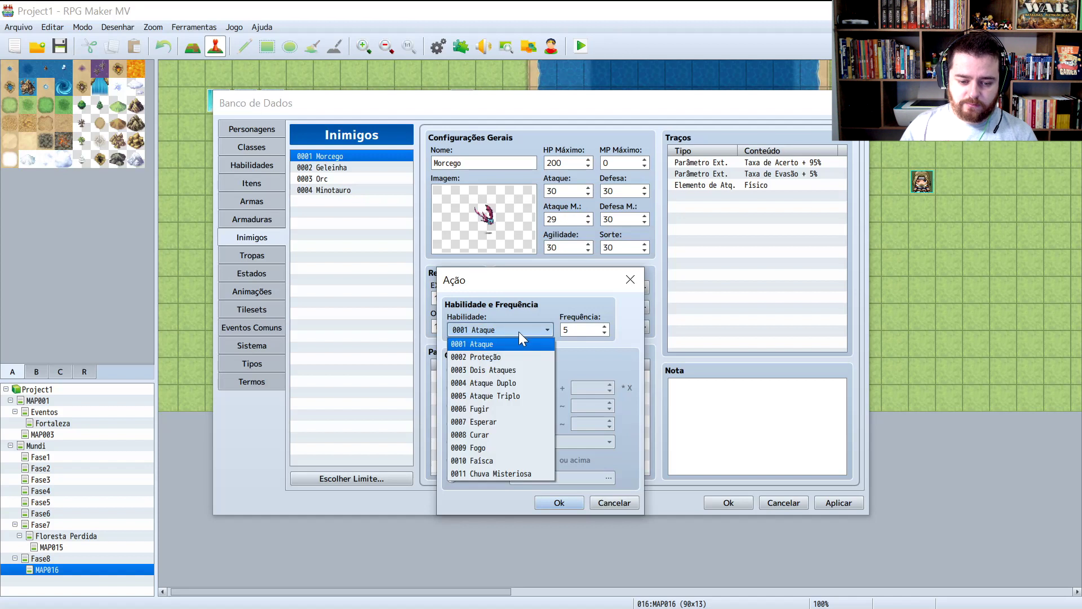
pyautogui.click(509, 446)
pyautogui.doubleClick(565, 330)
pyautogui.write('0')
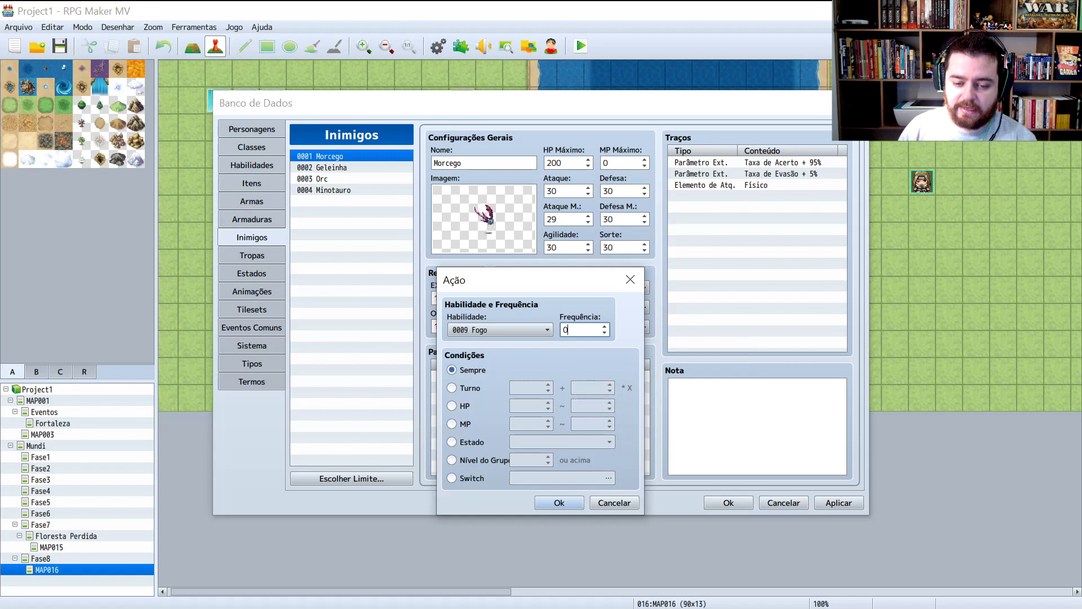
pyautogui.press('BackSpace')
pyautogui.write('7')
pyautogui.press('Return')
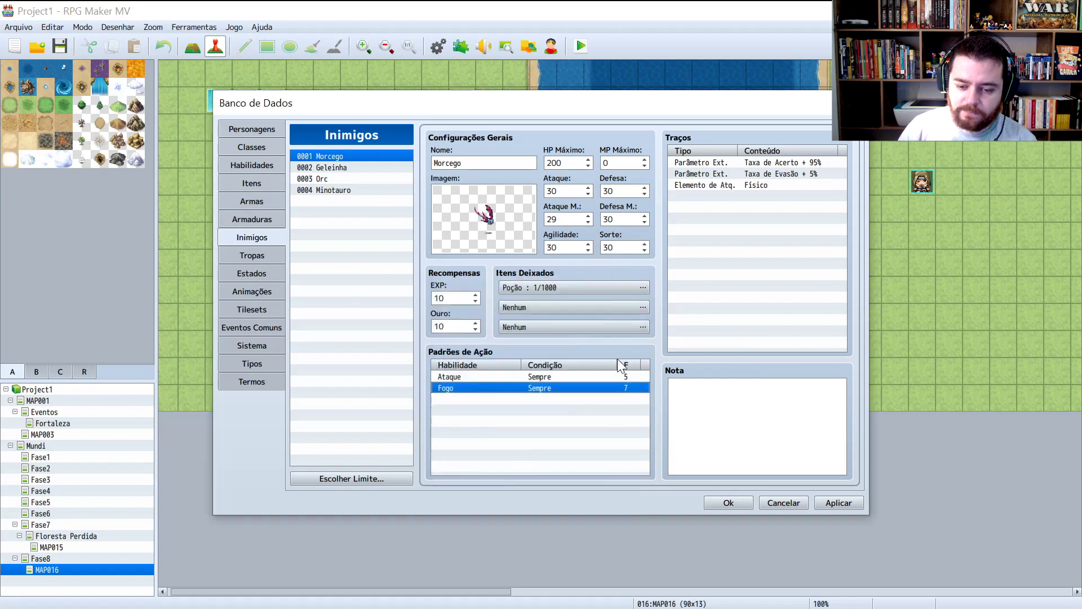
# - Set the frequency of Morcego's Ataque action to 9
pyautogui.click(592, 375)
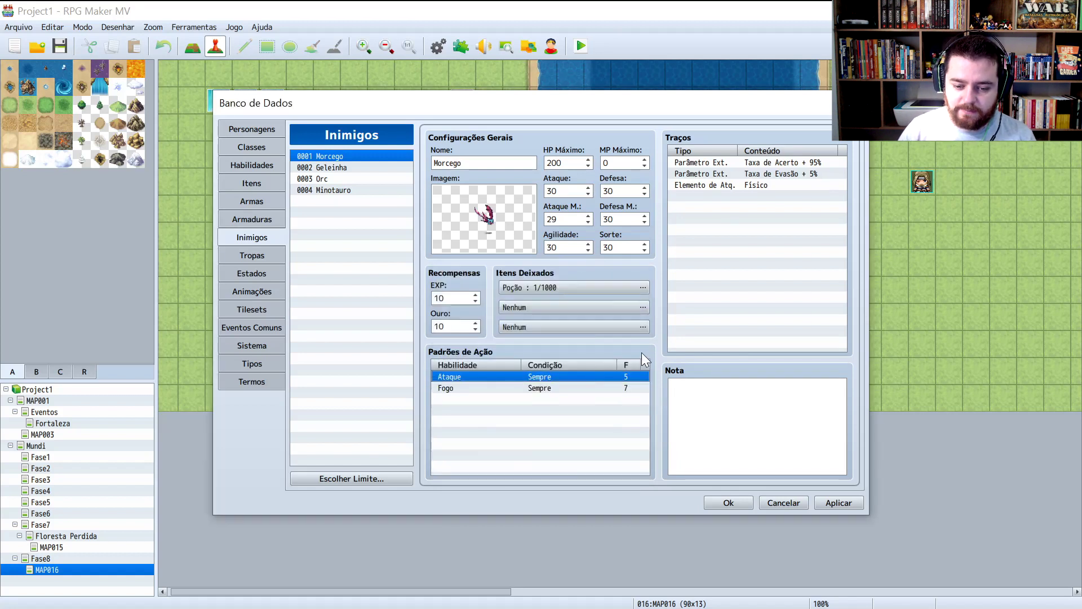
pyautogui.doubleClick(588, 375)
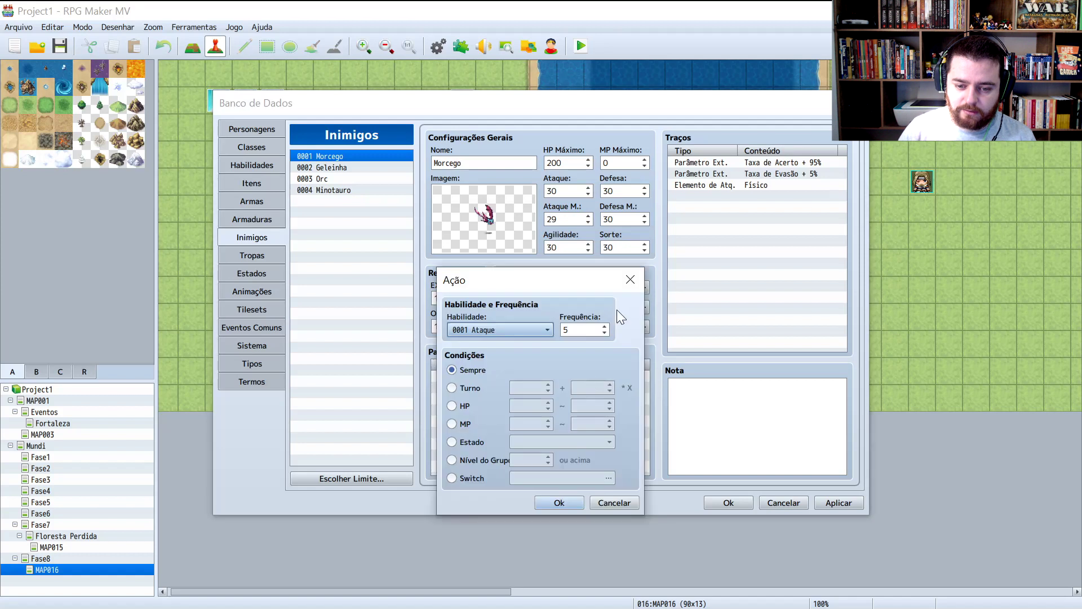
pyautogui.write('9')
pyautogui.press('Return')
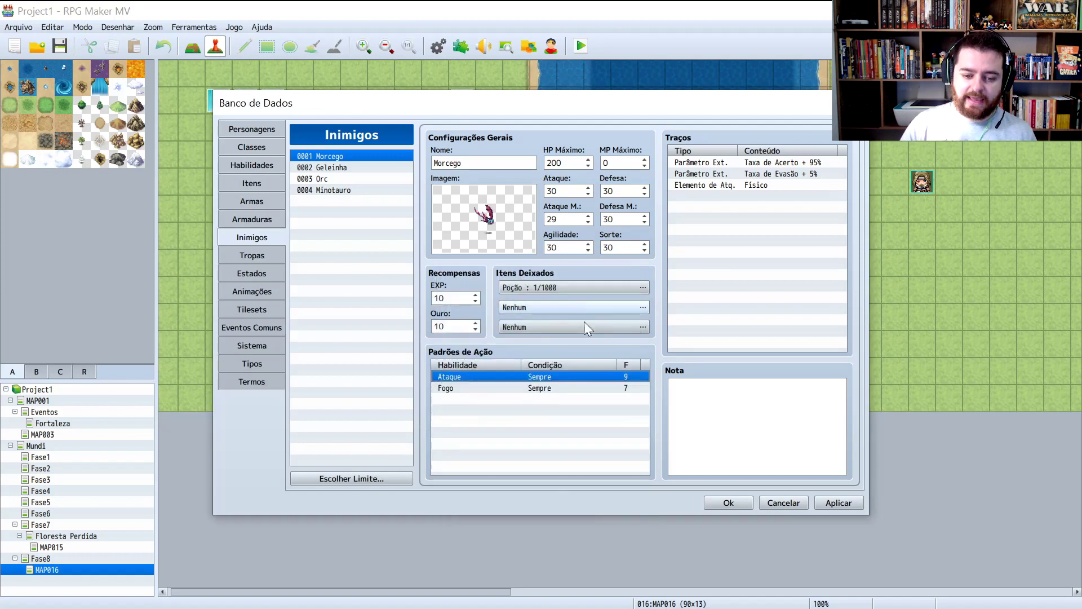
# - Set the frequency of Morcego's Fogo action to 9
pyautogui.click(559, 388)
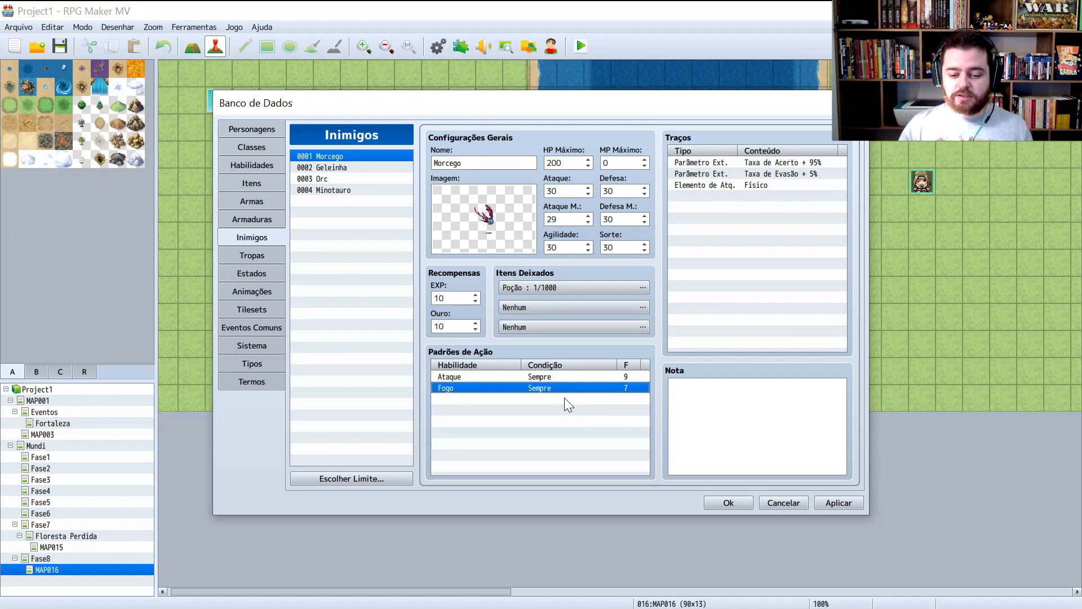
pyautogui.click(564, 398)
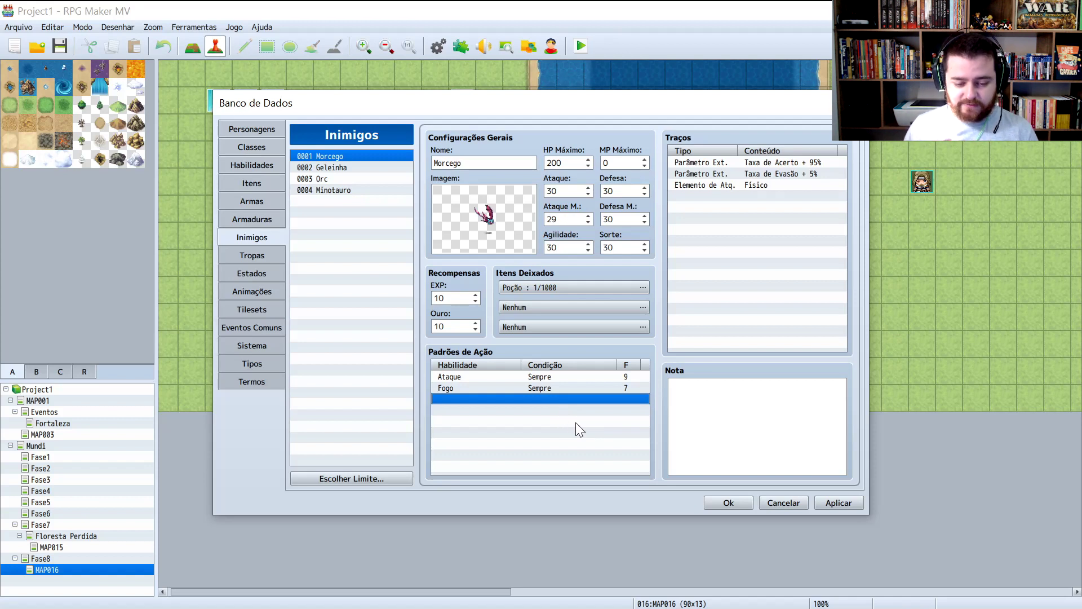
pyautogui.click(573, 388)
pyautogui.doubleClick(573, 388)
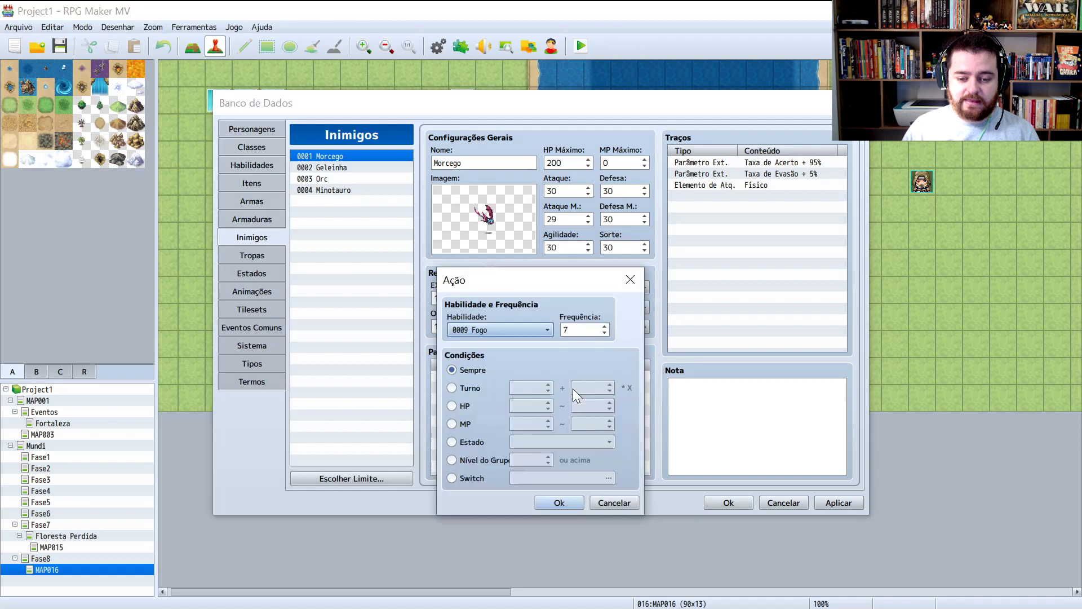
pyautogui.press('Tab')
pyautogui.write('9')
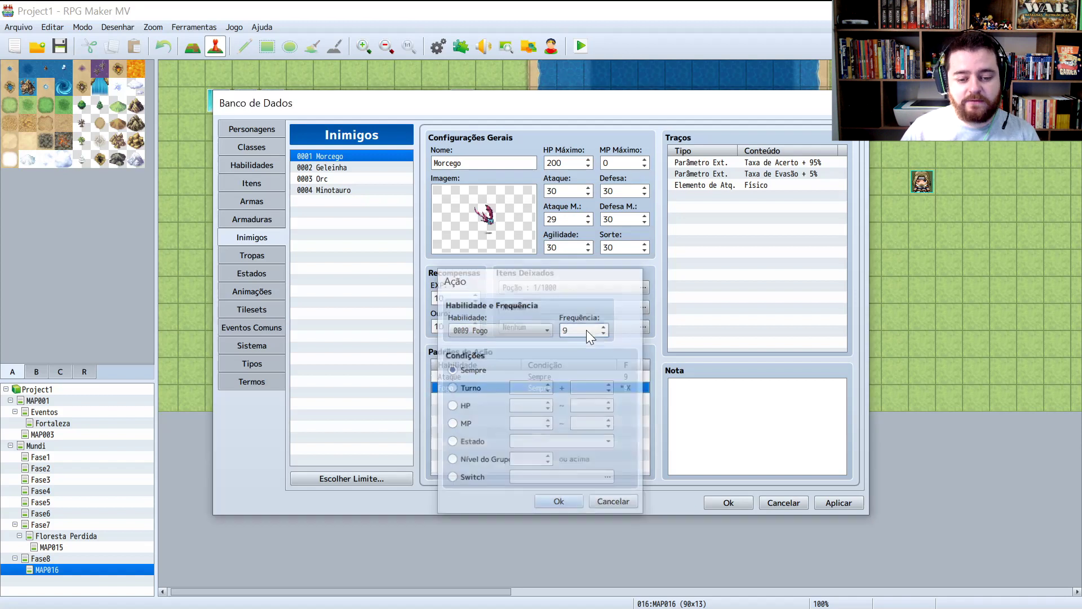
pyautogui.press('Return')
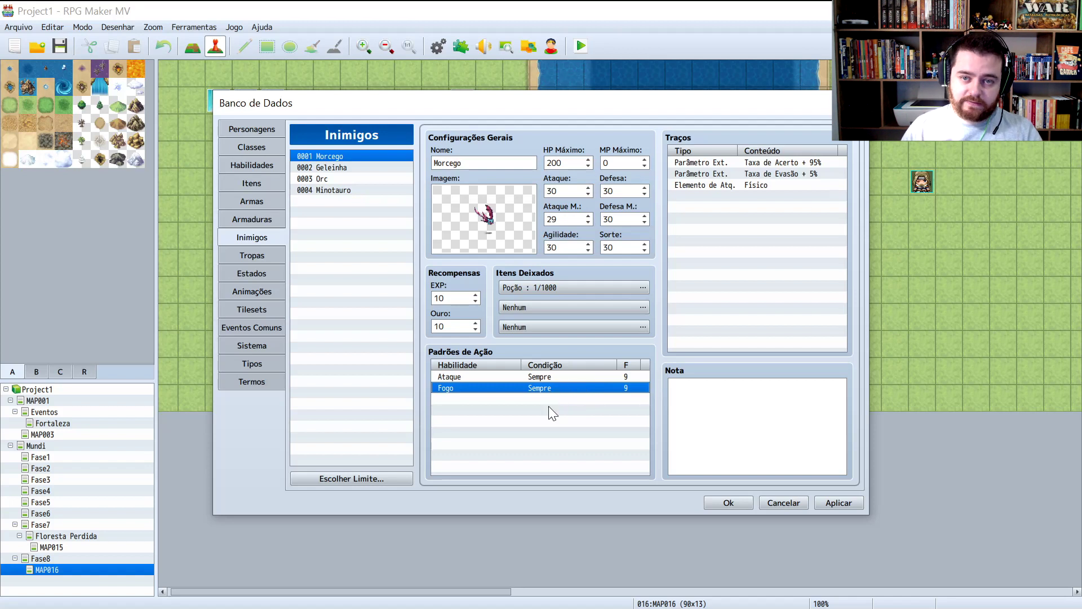
# - Read the explanation of the Frequência setting in Morcego's Fogo action
pyautogui.doubleClick(513, 388)
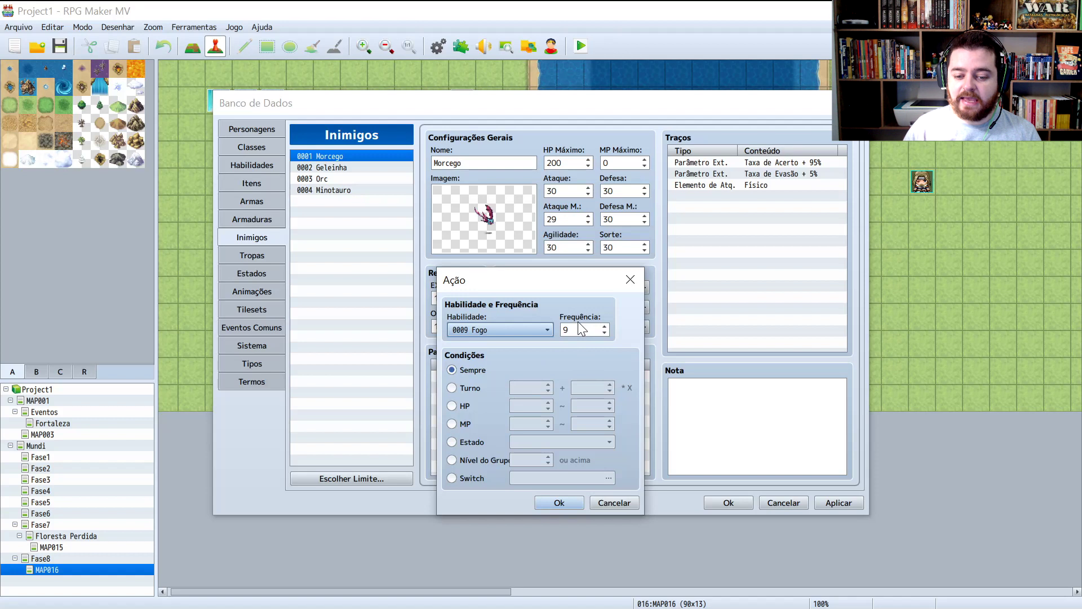
pyautogui.moveTo(580, 330)
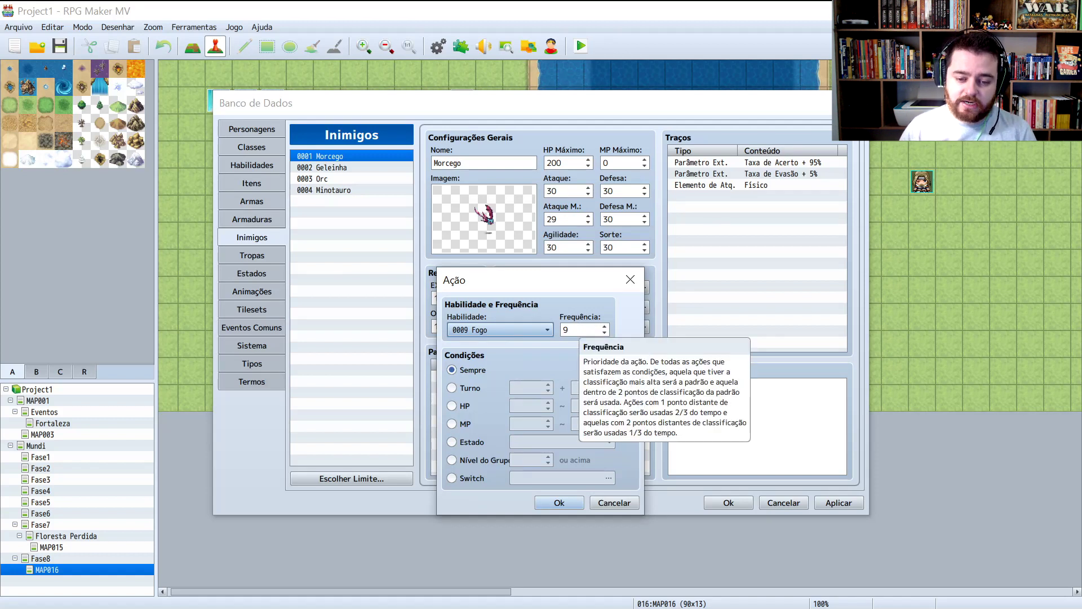
pyautogui.click(631, 280)
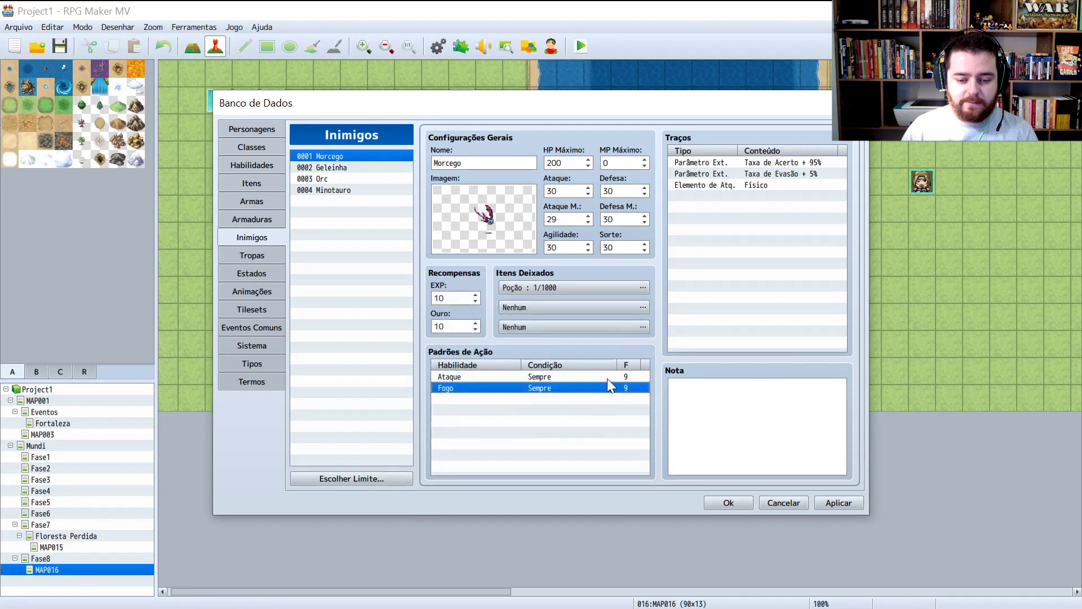
# - Try a Turno condition of 5 + 2 * X for Morcego's Fogo action
pyautogui.doubleClick(518, 389)
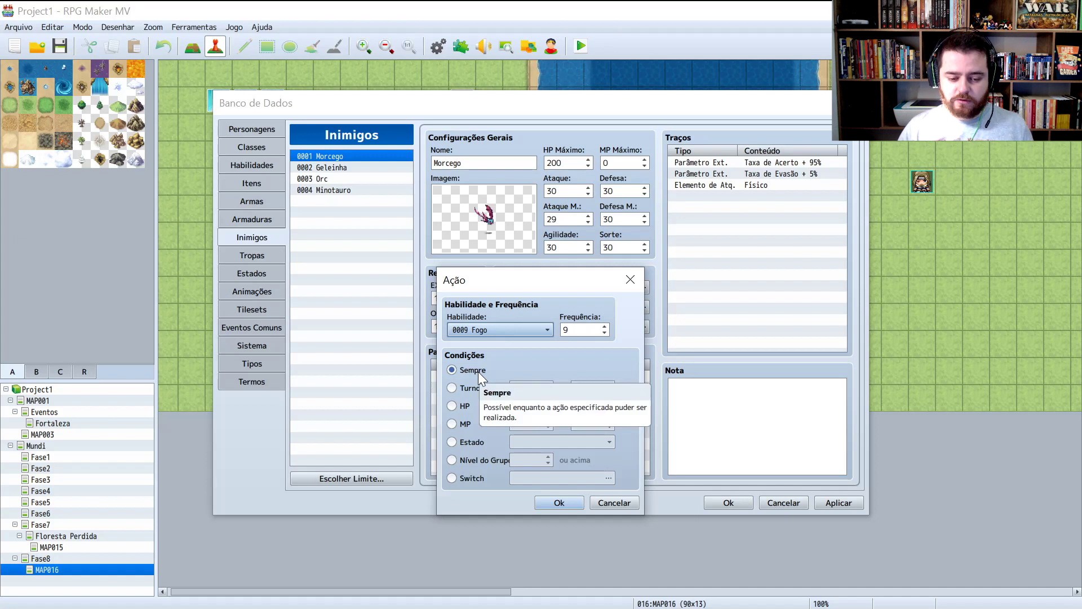
pyautogui.click(468, 382)
pyautogui.click(527, 388)
pyautogui.write('5')
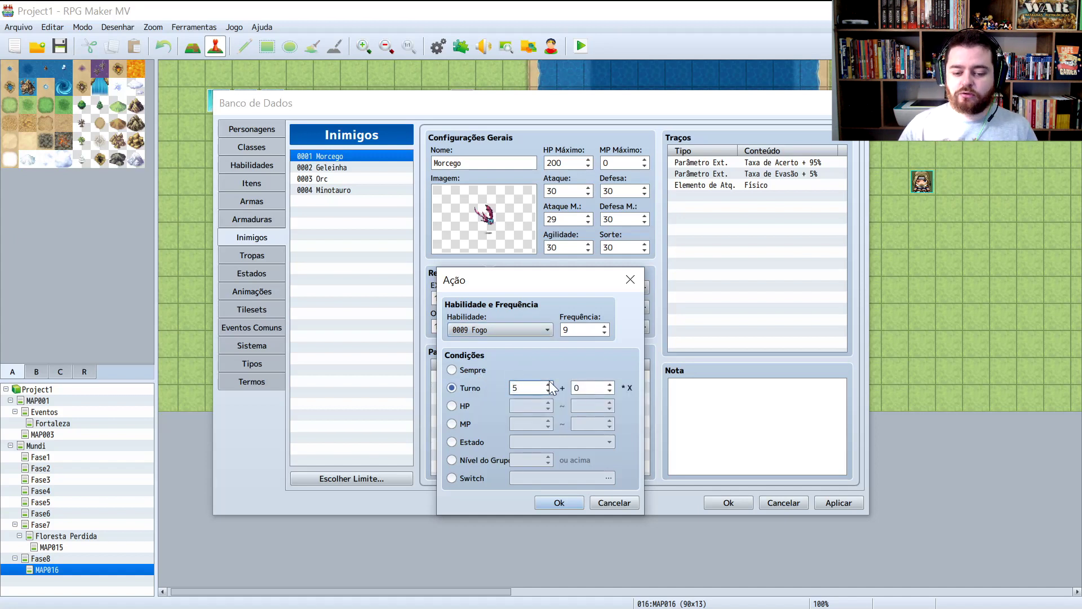
pyautogui.click(586, 388)
pyautogui.write('2')
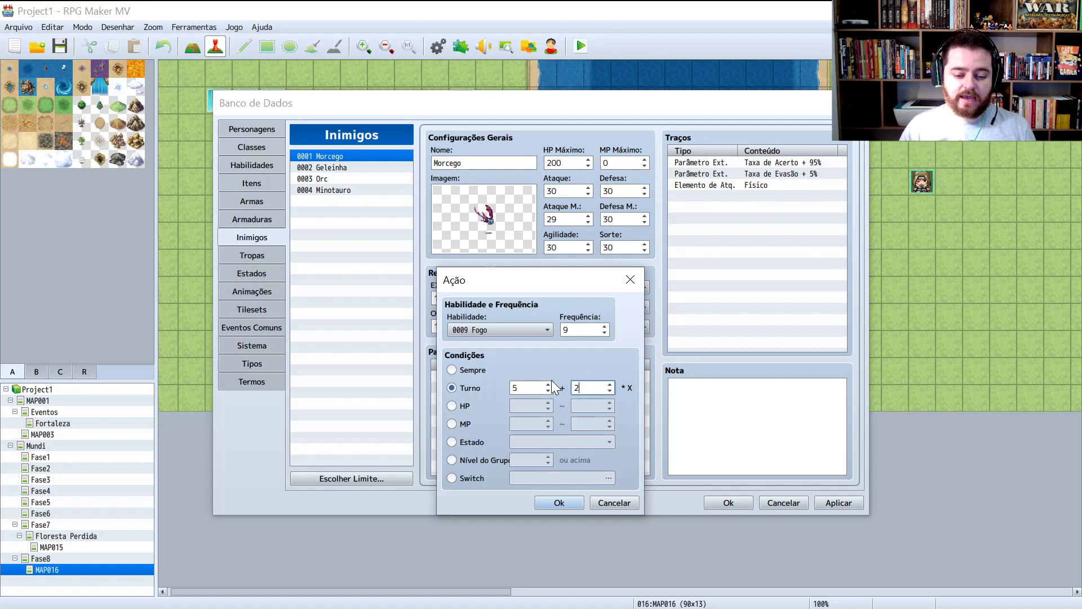
pyautogui.click(515, 388)
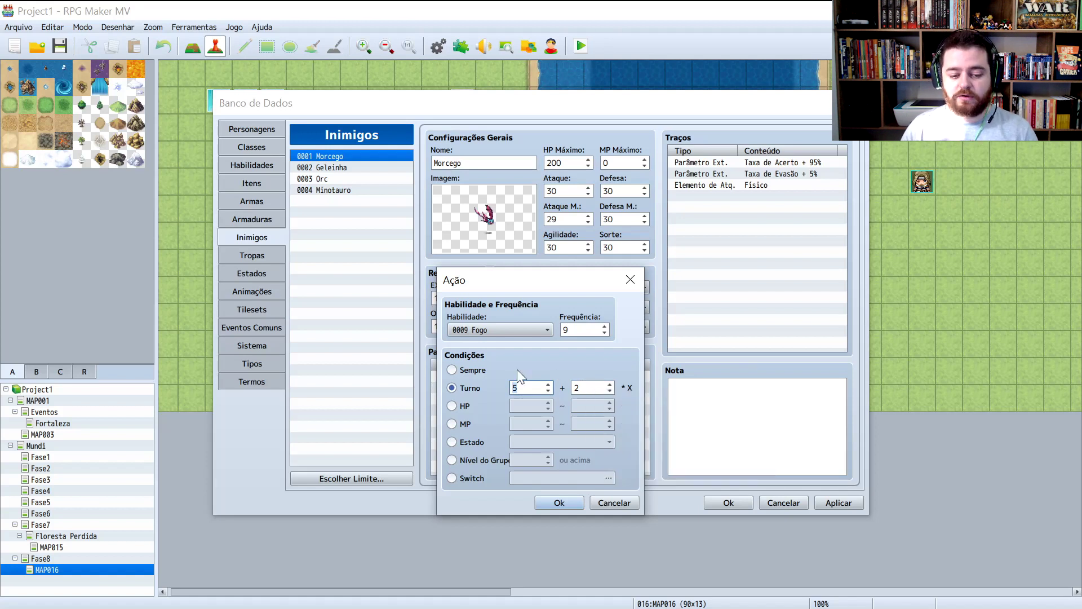
# - Try an HP condition for the Fogo action with a range of 20% to 0%
pyautogui.click(464, 402)
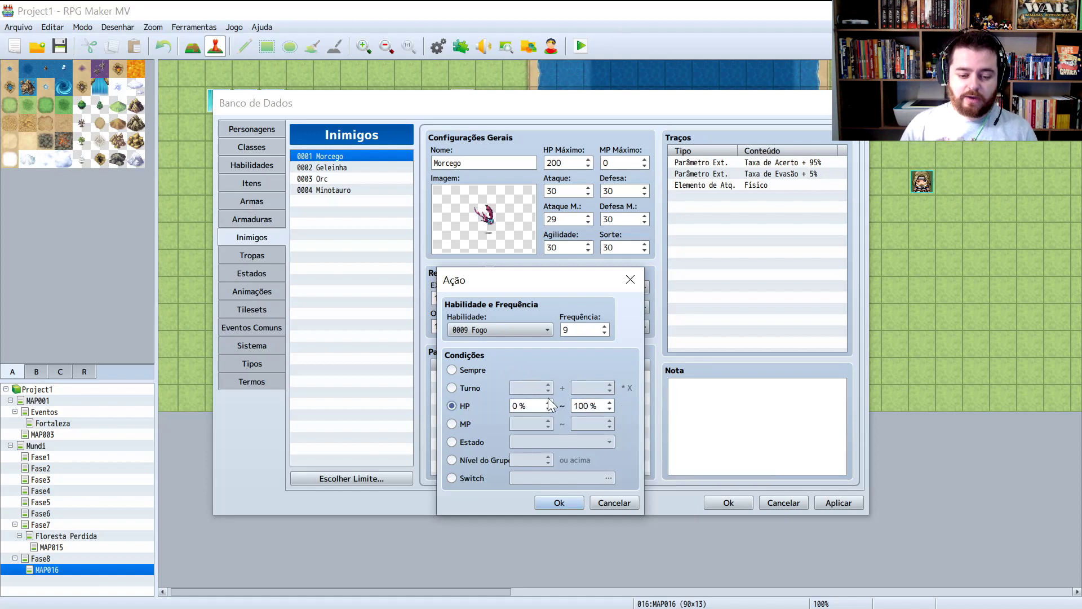
pyautogui.click(514, 406)
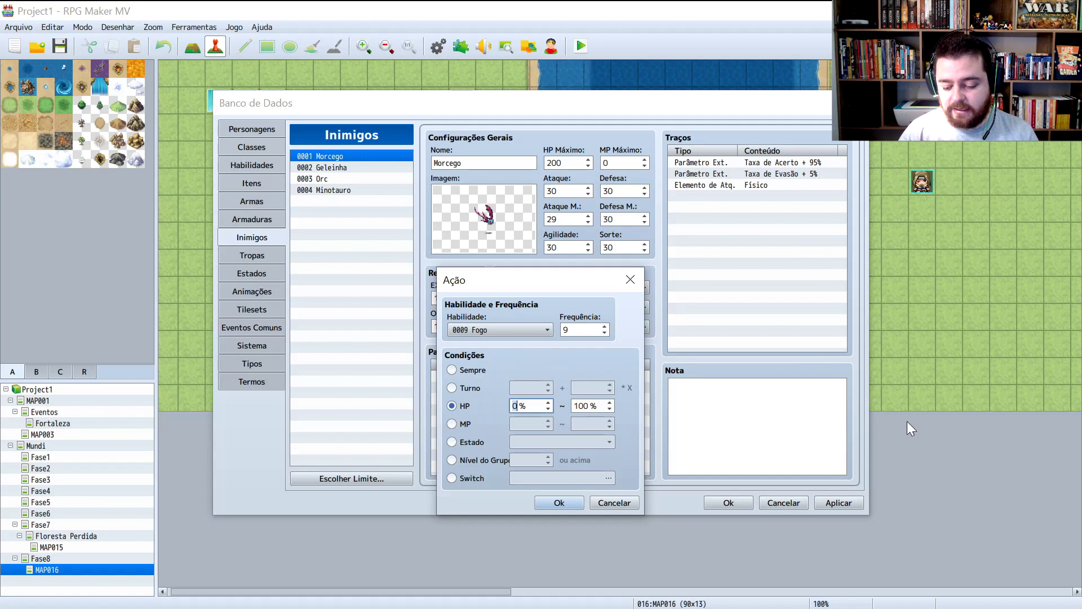
pyautogui.write('2')
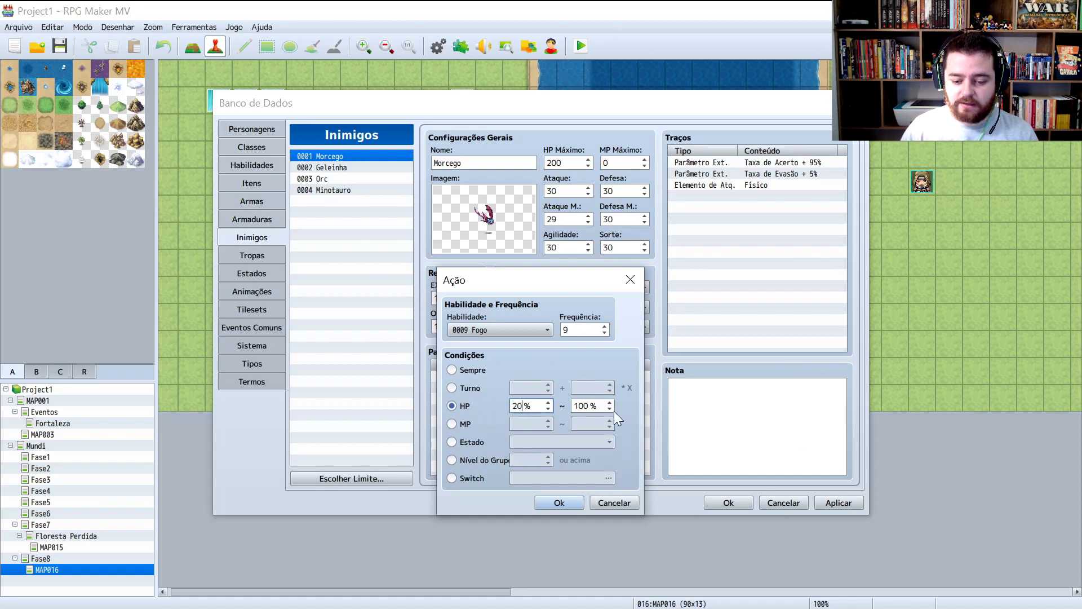
pyautogui.press('Tab')
pyautogui.write('0')
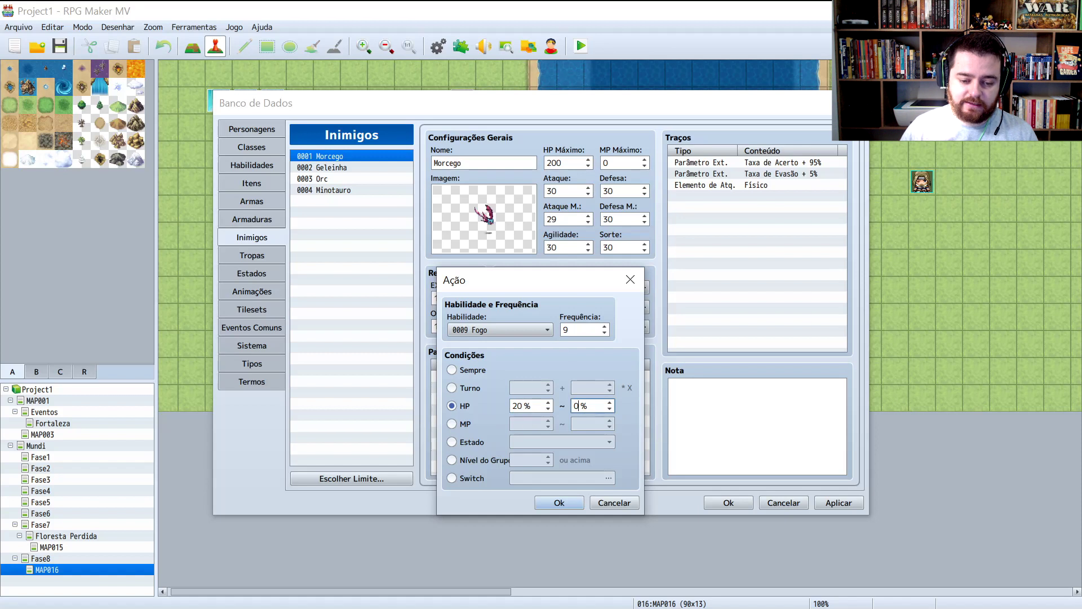
# - Reverse the Fogo action's HP condition range to 0% to 20%
pyautogui.click(460, 427)
pyautogui.click(462, 407)
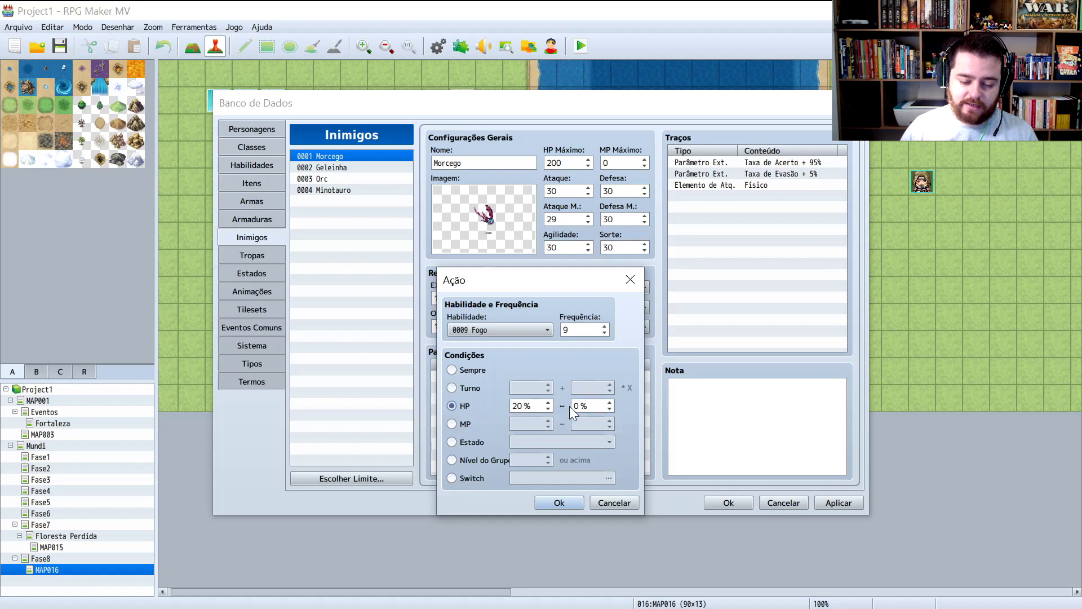
pyautogui.press('Tab')
pyautogui.write('0')
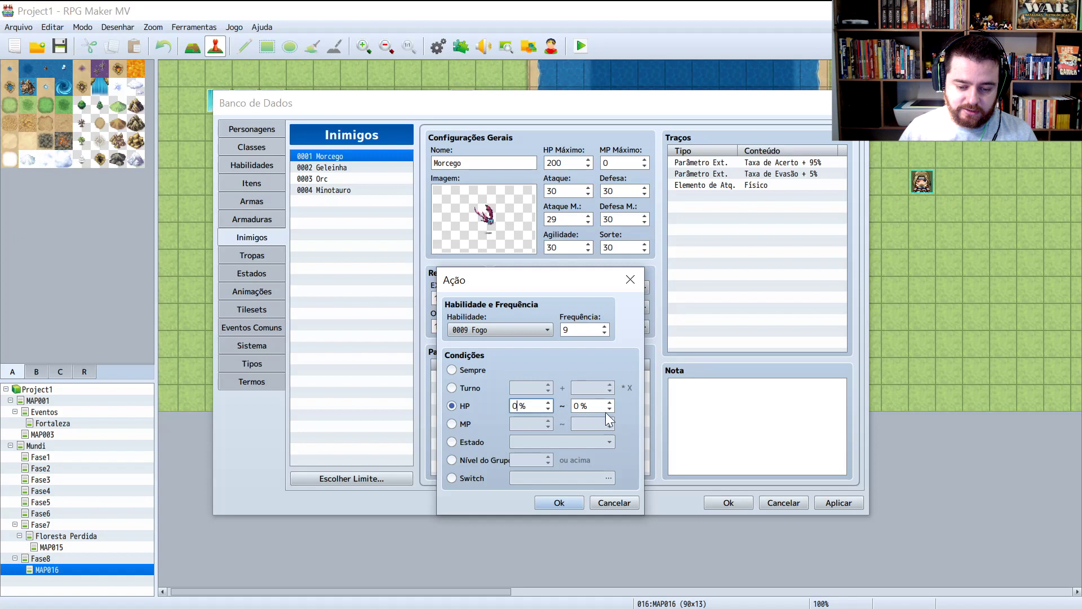
pyautogui.press('Tab')
pyautogui.write('20')
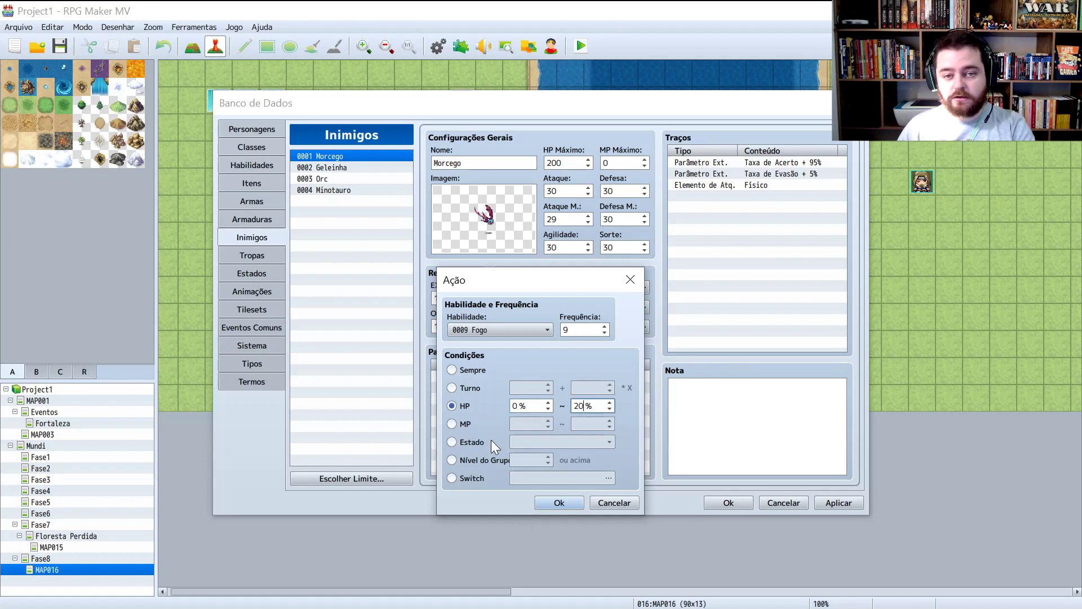
# - Try an HP range of 40% to 80% for the Fogo action's condition
pyautogui.hotkey('shift', 'Tab')
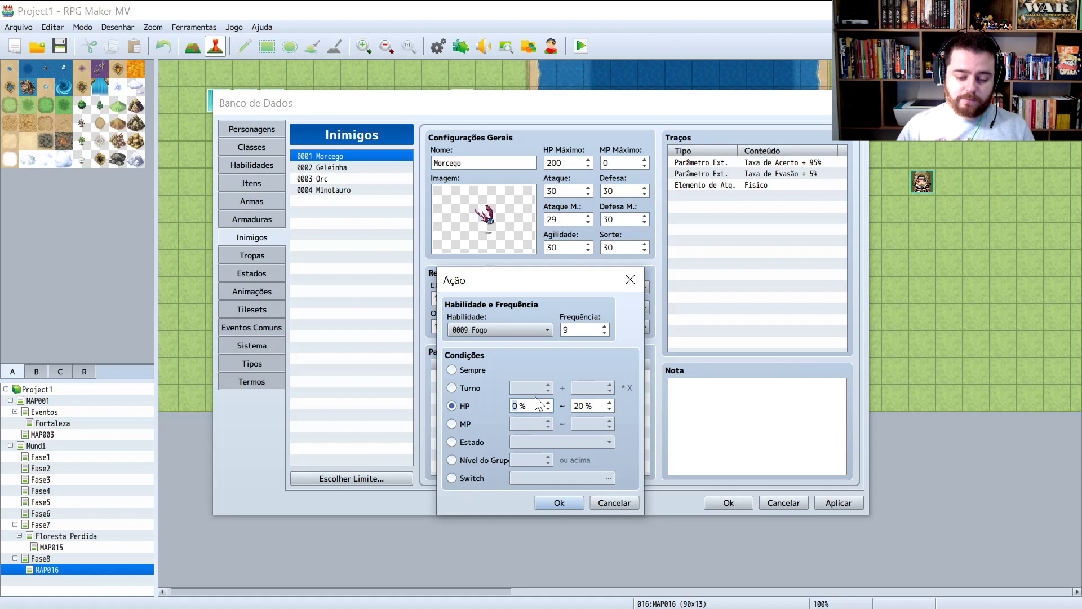
pyautogui.write('40')
pyautogui.press('Tab')
pyautogui.write('80')
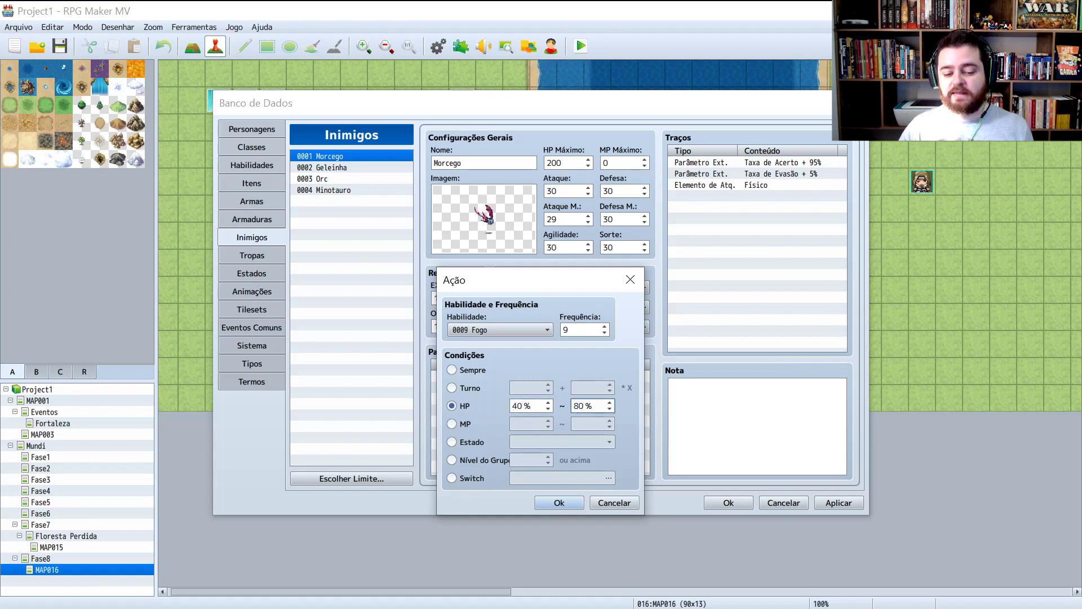
# - Look at the MP condition, and set the Fogo action's condition to the Estado 0004 Veneno
pyautogui.click(459, 423)
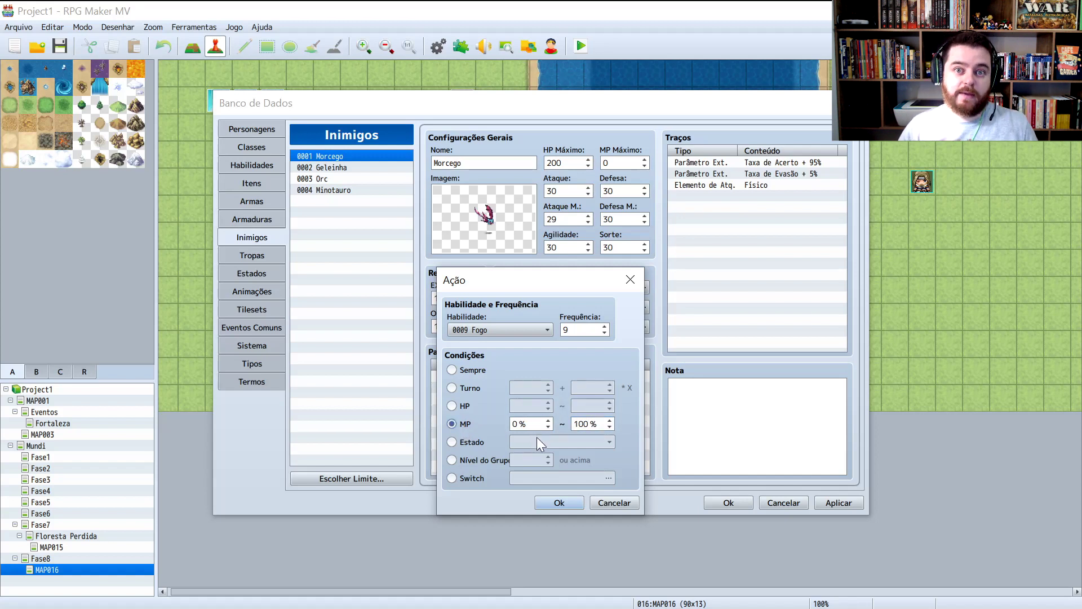
pyautogui.click(474, 443)
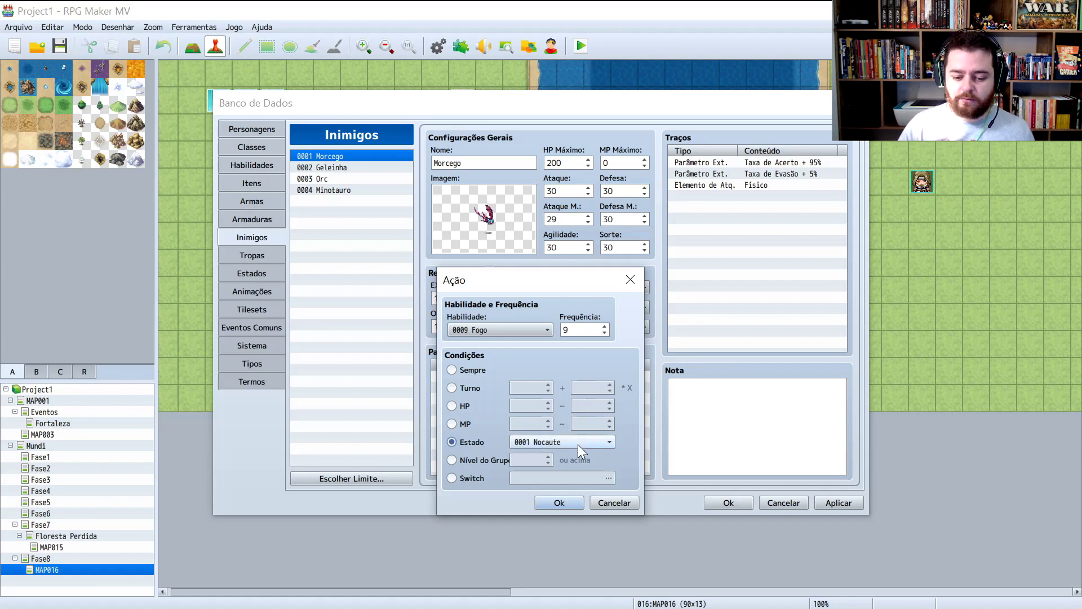
pyautogui.click(578, 442)
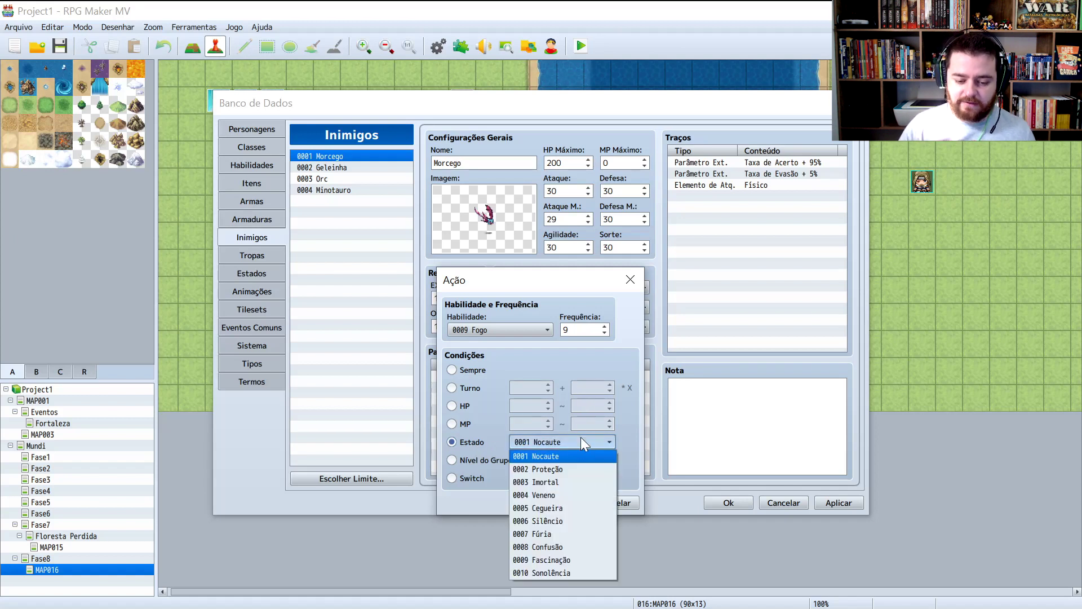
pyautogui.click(561, 490)
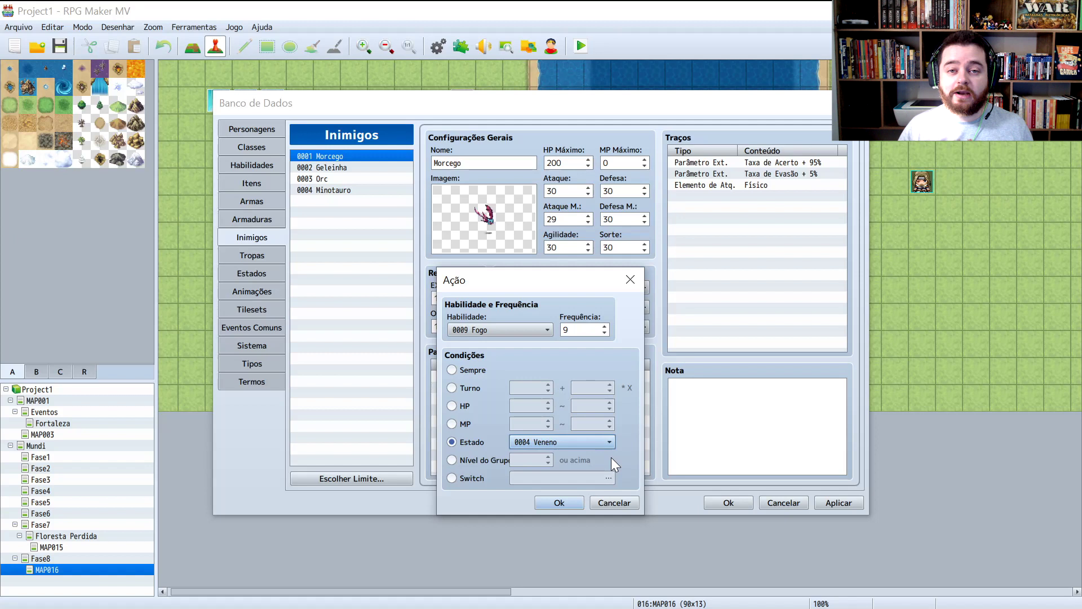
# - Try a group level condition of 80 for the Fogo action, and switch the condition to Switch 0001
pyautogui.click(489, 461)
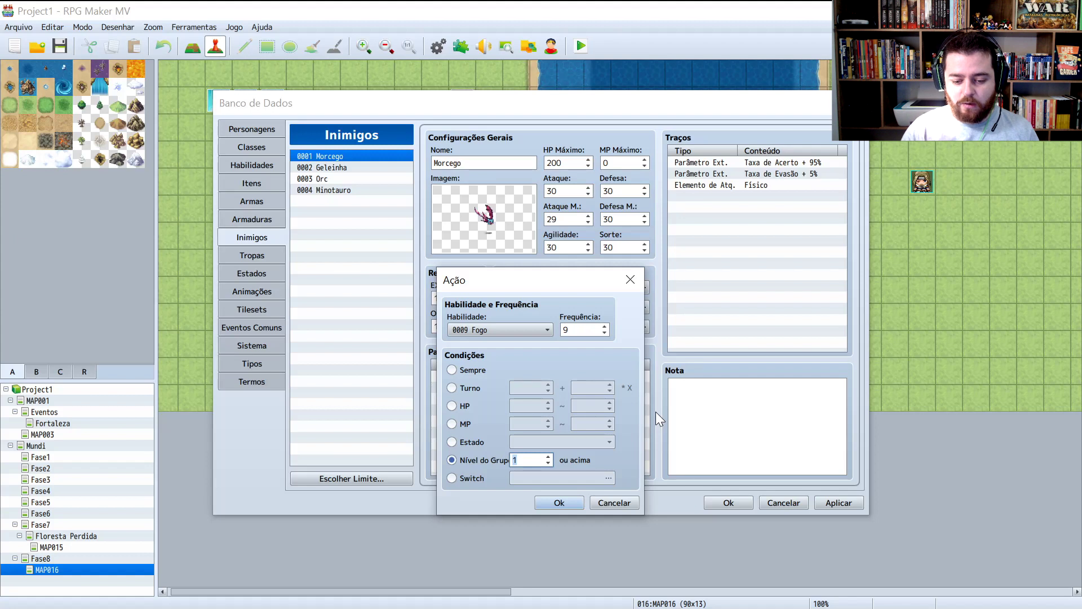
pyautogui.write('80')
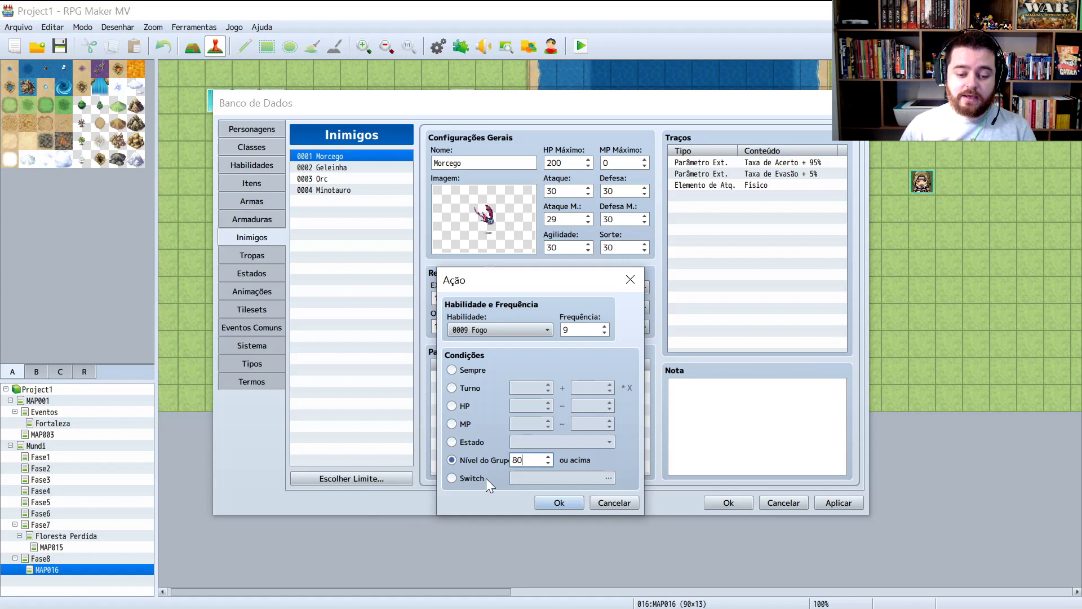
pyautogui.click(453, 478)
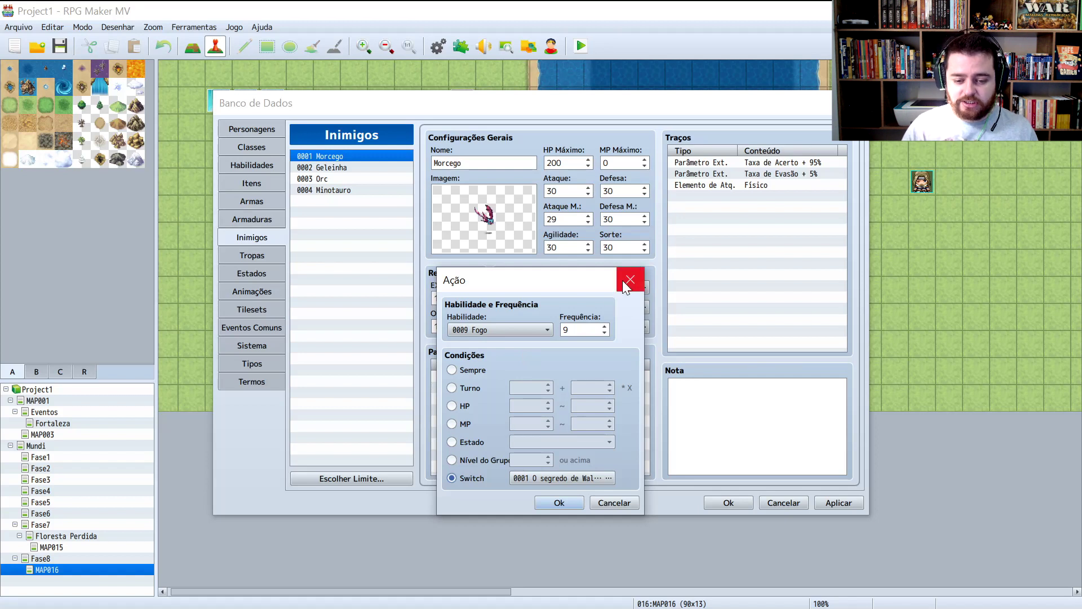
pyautogui.moveTo(560, 289); pyautogui.dragTo(553, 412)
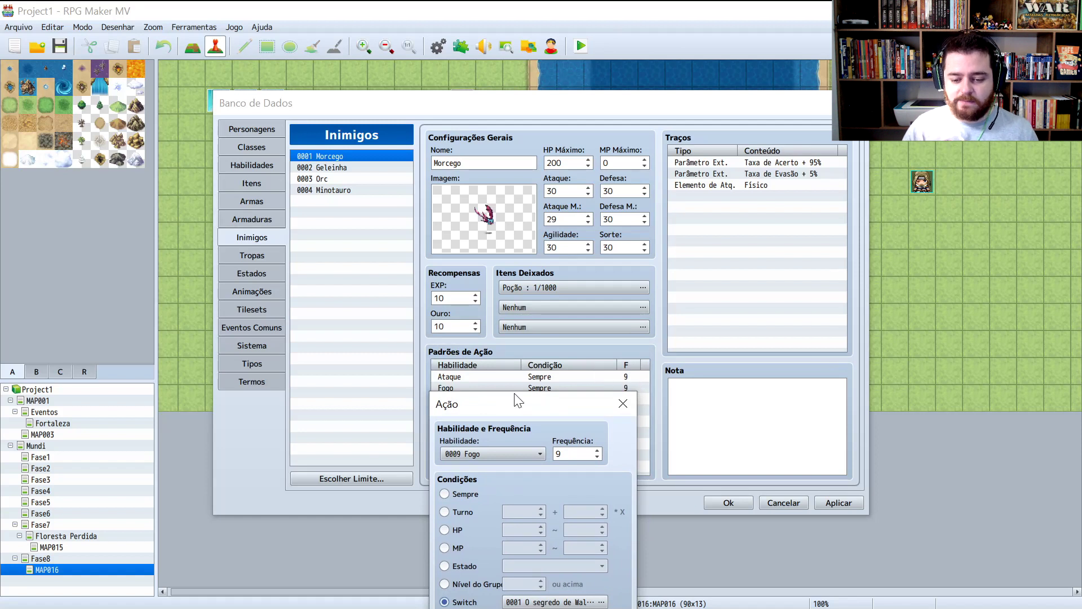
pyautogui.moveTo(532, 398); pyautogui.dragTo(604, 251)
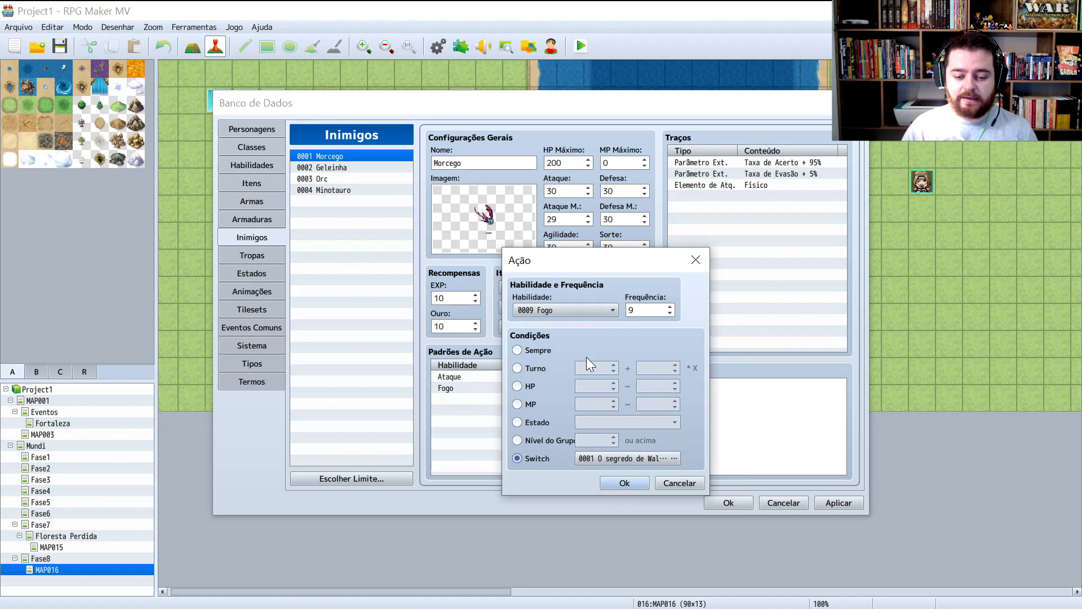
# - Try an HP range of 0% to 49% for the Fogo action's condition, and discard the action's changes
pyautogui.click(531, 386)
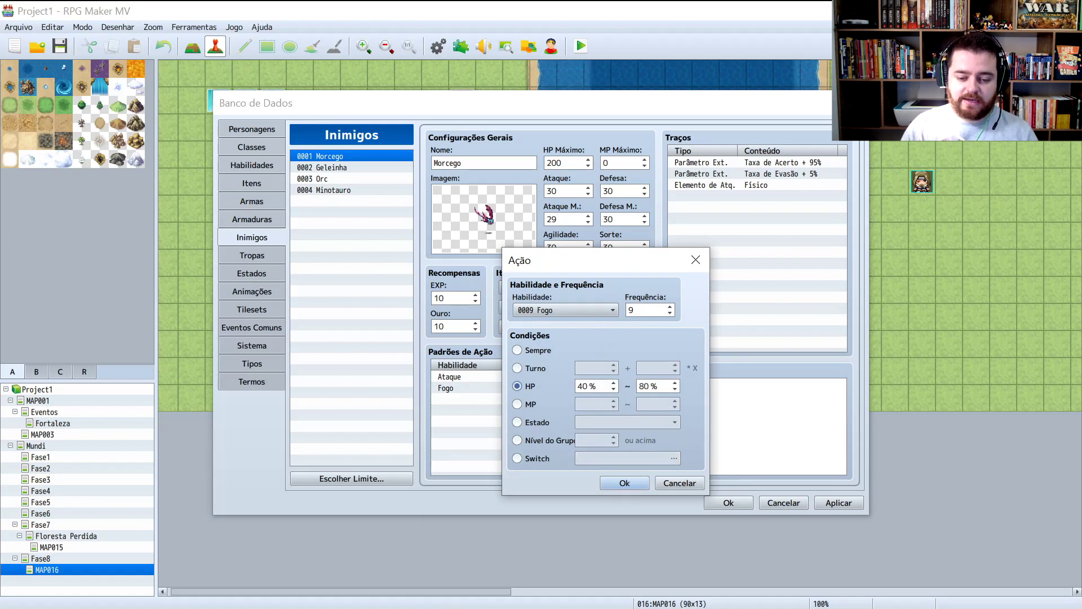
pyautogui.write('0')
pyautogui.press('Tab')
pyautogui.write('100')
pyautogui.hotkey('shift', 'Tab')
pyautogui.write('0')
pyautogui.press('Tab')
pyautogui.write('49')
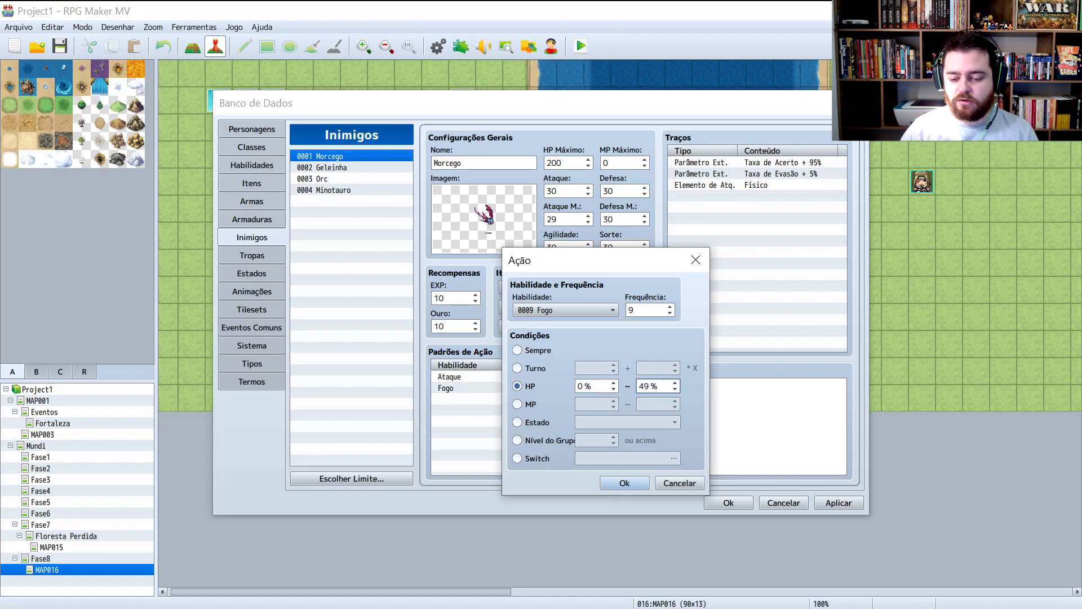
pyautogui.click(695, 260)
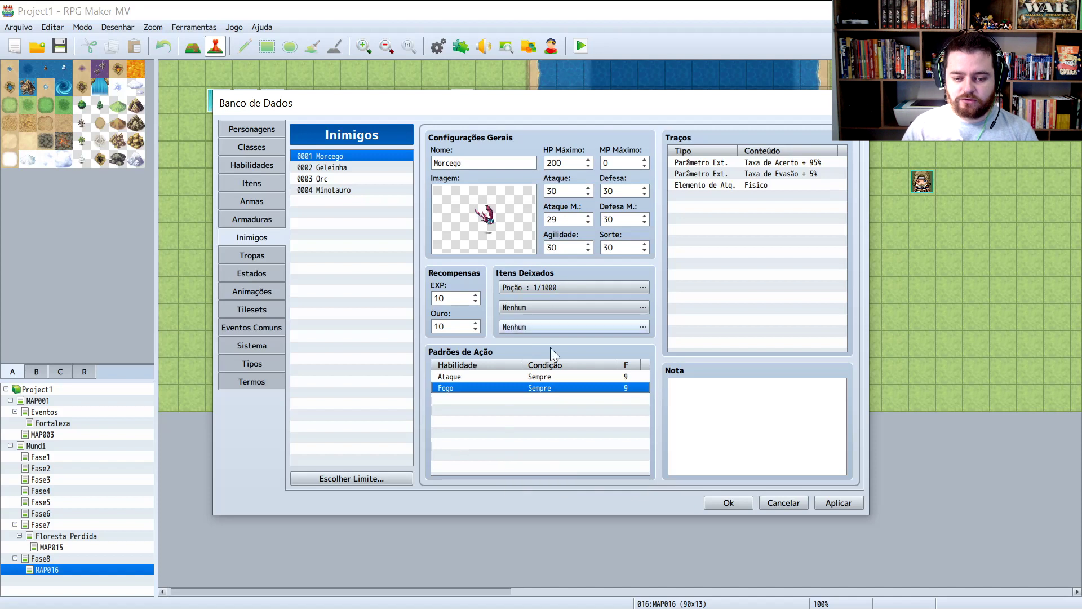
# - Look through the Geleinha and Orc enemies, and examine the Morcego*2 and Geleinha*2 troops
pyautogui.click(375, 168)
pyautogui.click(371, 180)
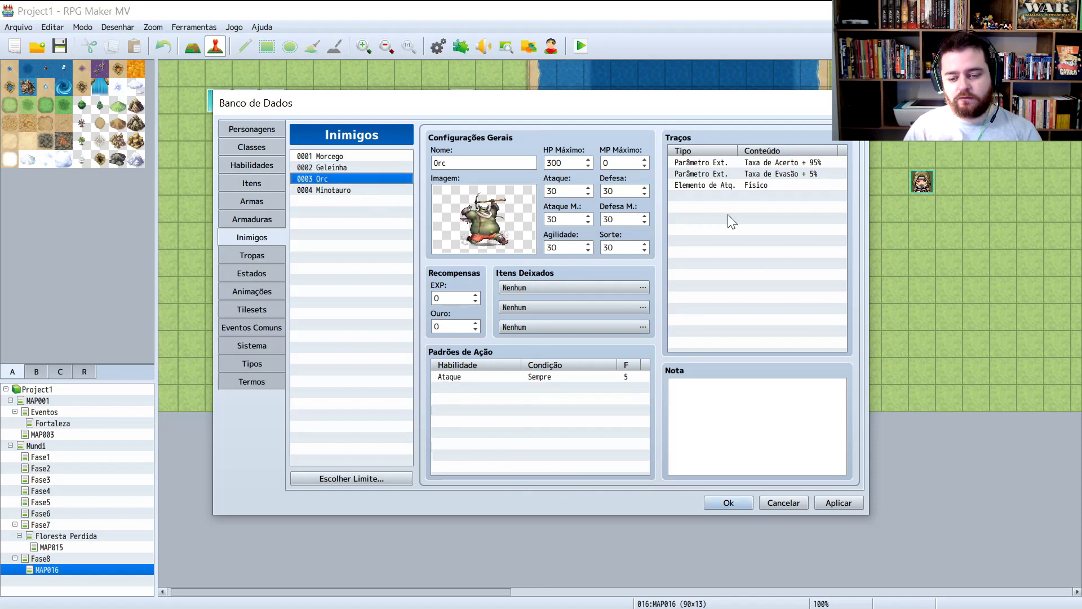
pyautogui.click(257, 252)
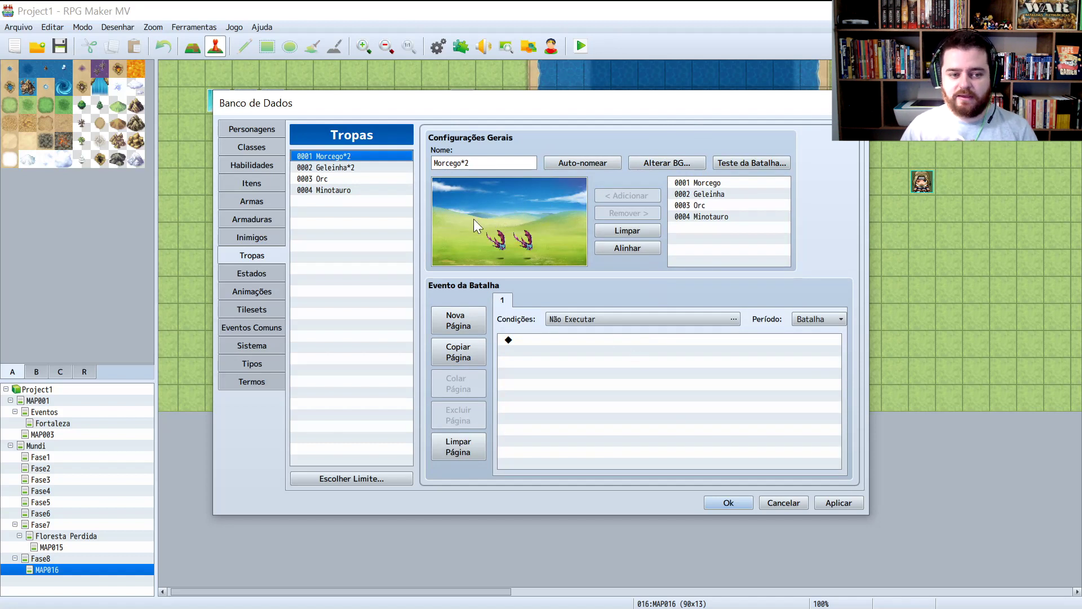
pyautogui.click(377, 167)
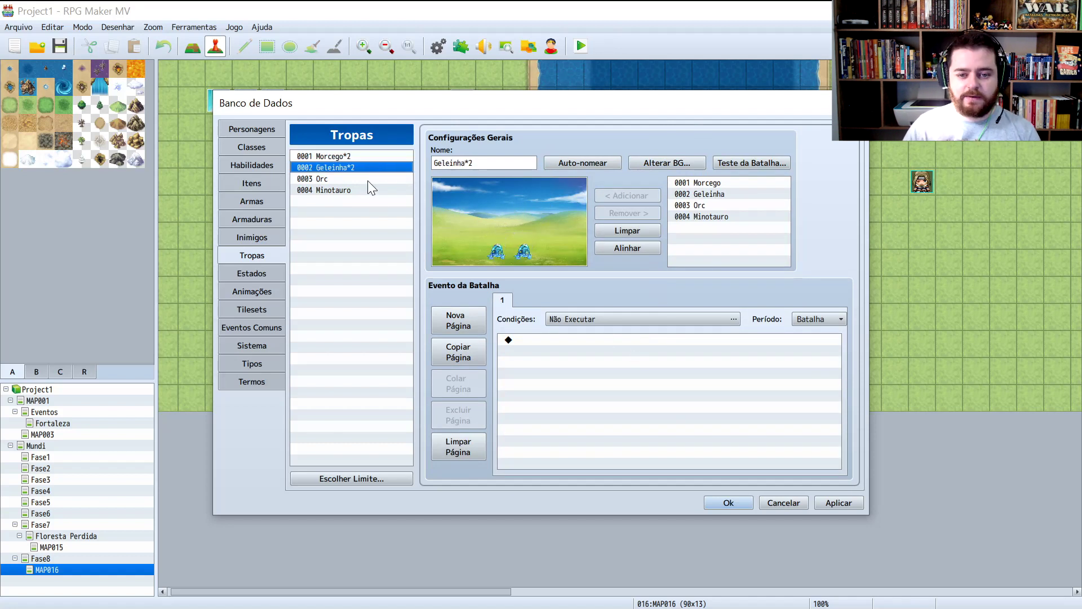
# - Raise the troop limit to 5 and select the new empty troop
pyautogui.click(348, 478)
pyautogui.click(346, 475)
pyautogui.press('Return')
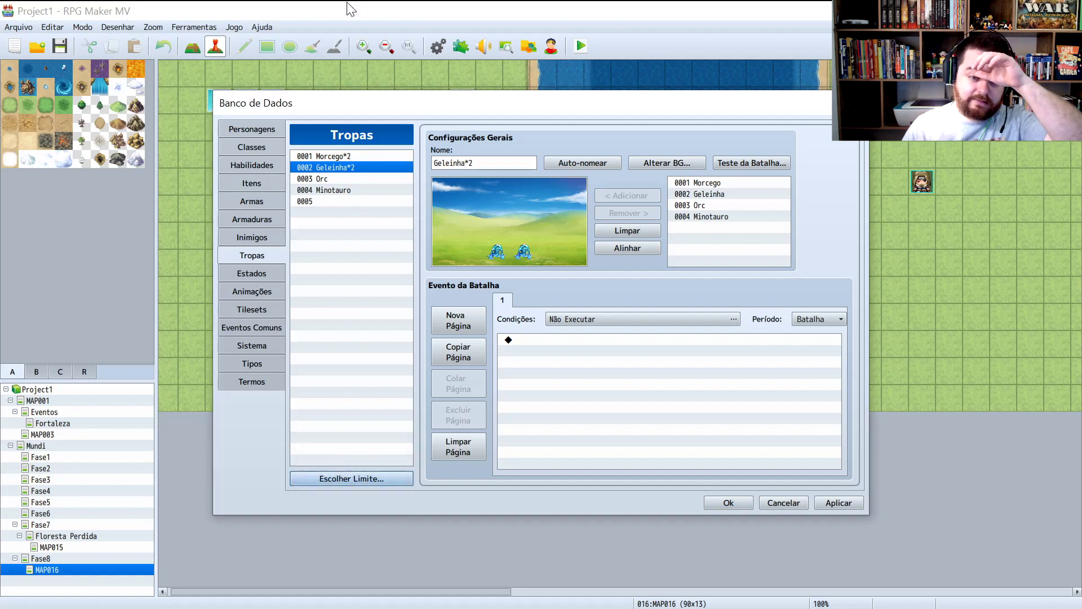
pyautogui.click(357, 201)
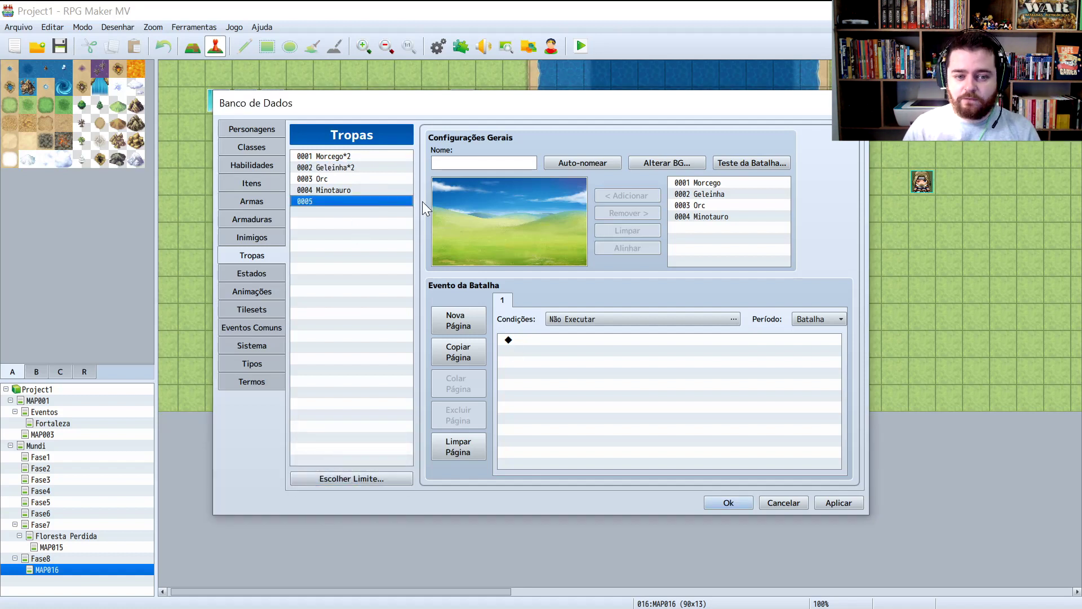
# - Try naming the fifth troop "Batalha do crepúsculo", and replace that name with the automatic one
pyautogui.click(496, 163)
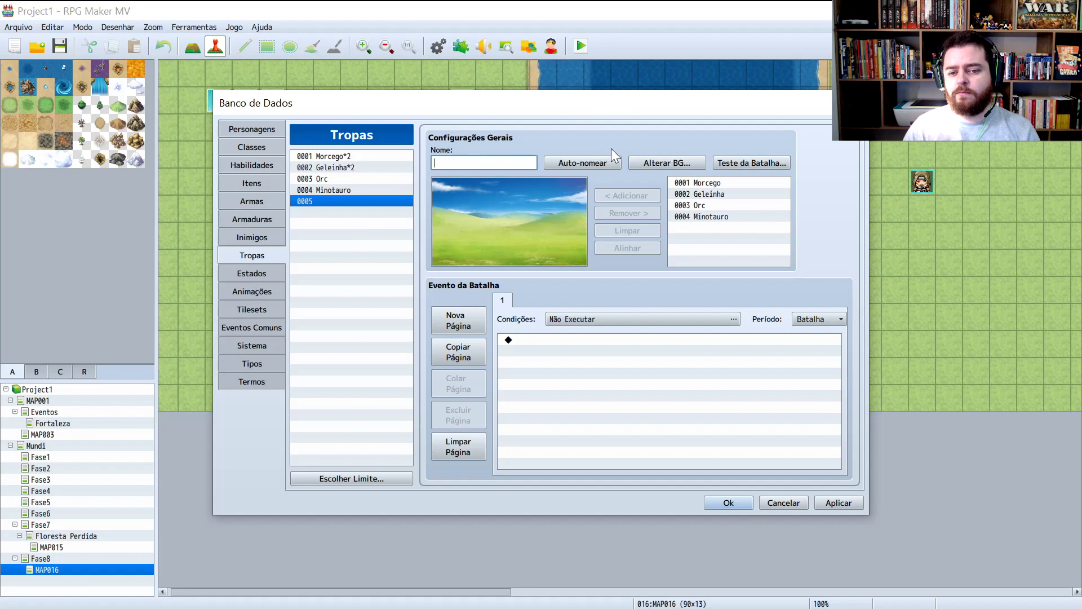
pyautogui.write('Ba')
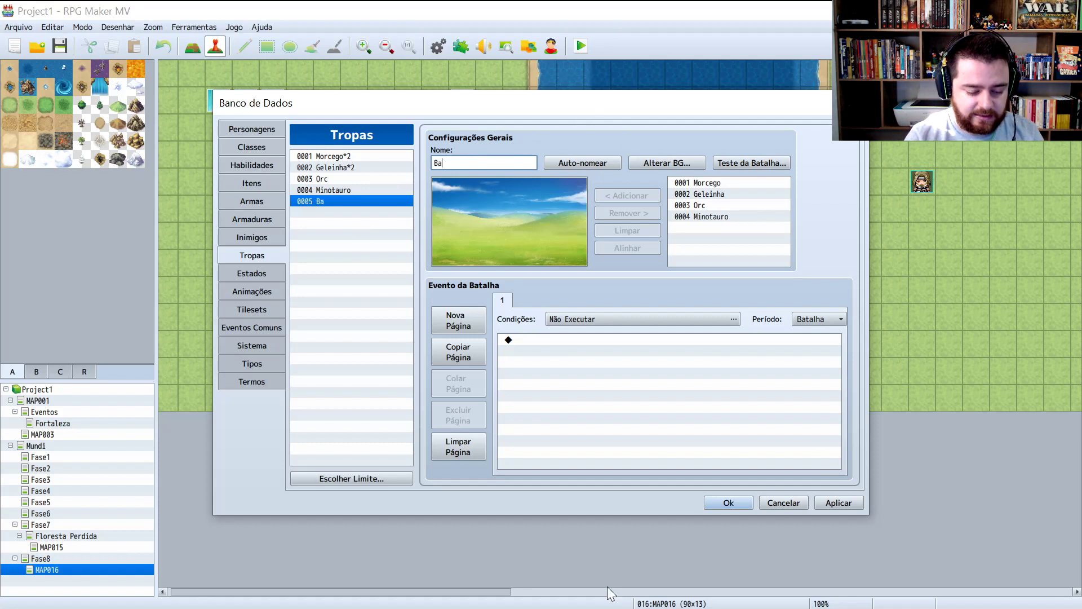
pyautogui.write('talha do cres')
pyautogui.press('BackSpace')
pyautogui.write('p')
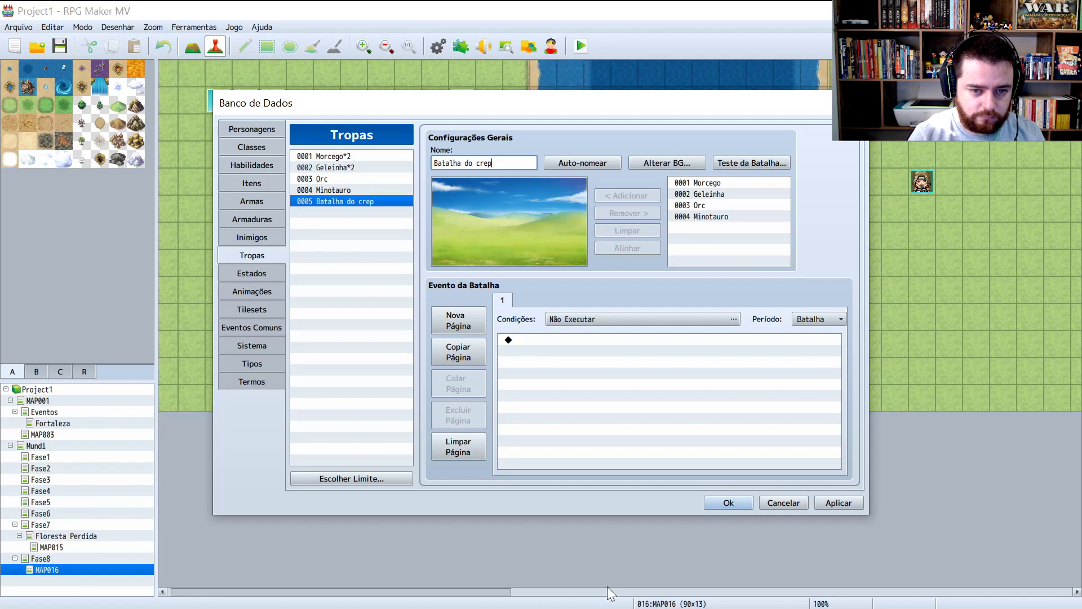
pyautogui.write('úsculo')
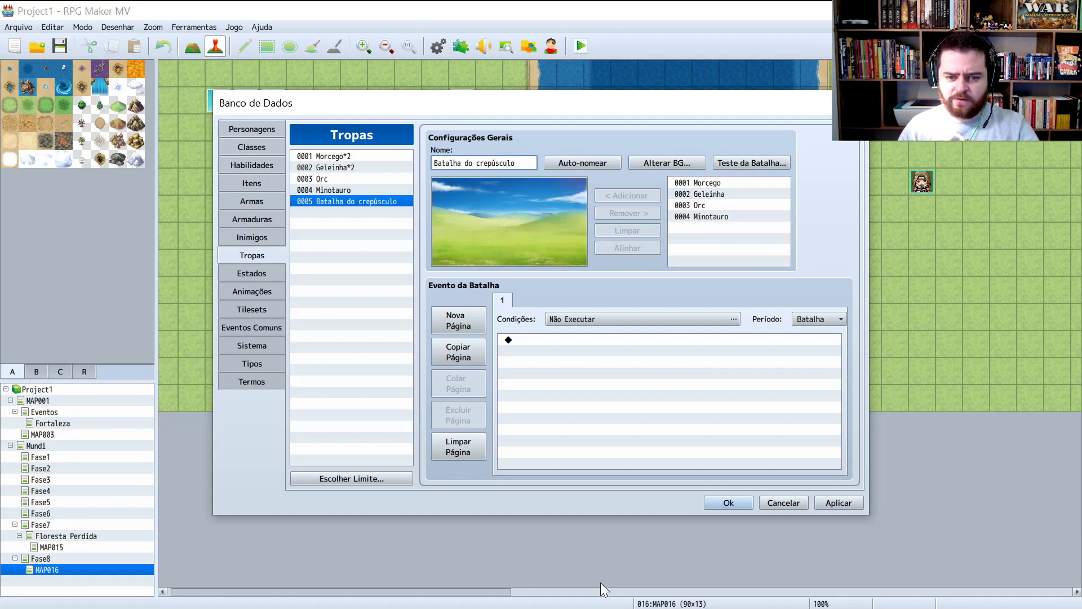
pyautogui.click(468, 237)
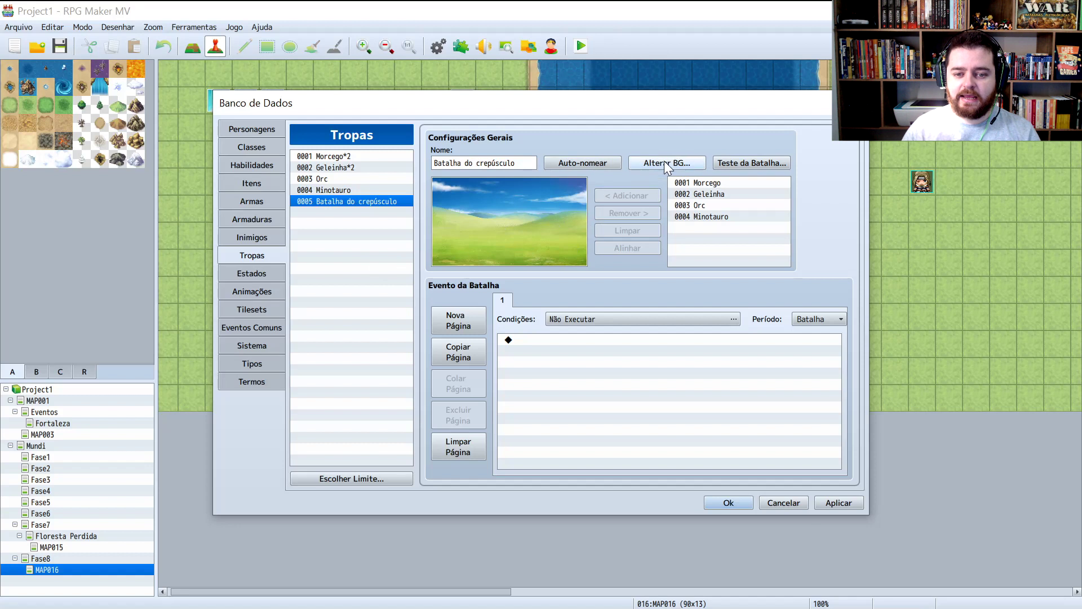
pyautogui.click(594, 168)
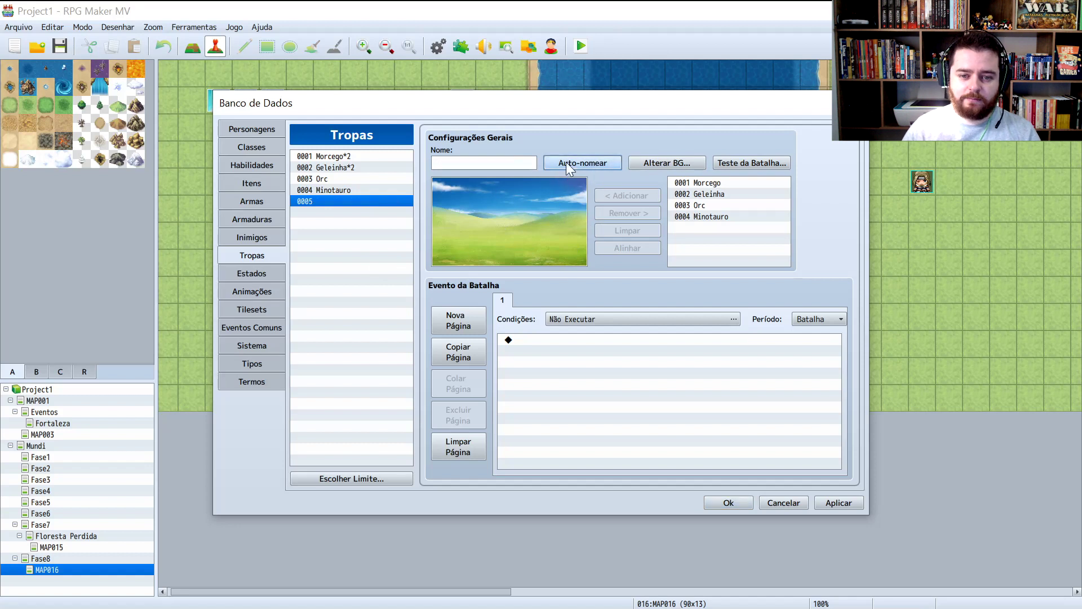
# - Name the fifth troop "Batalha do Crepúsculo"
pyautogui.click(484, 163)
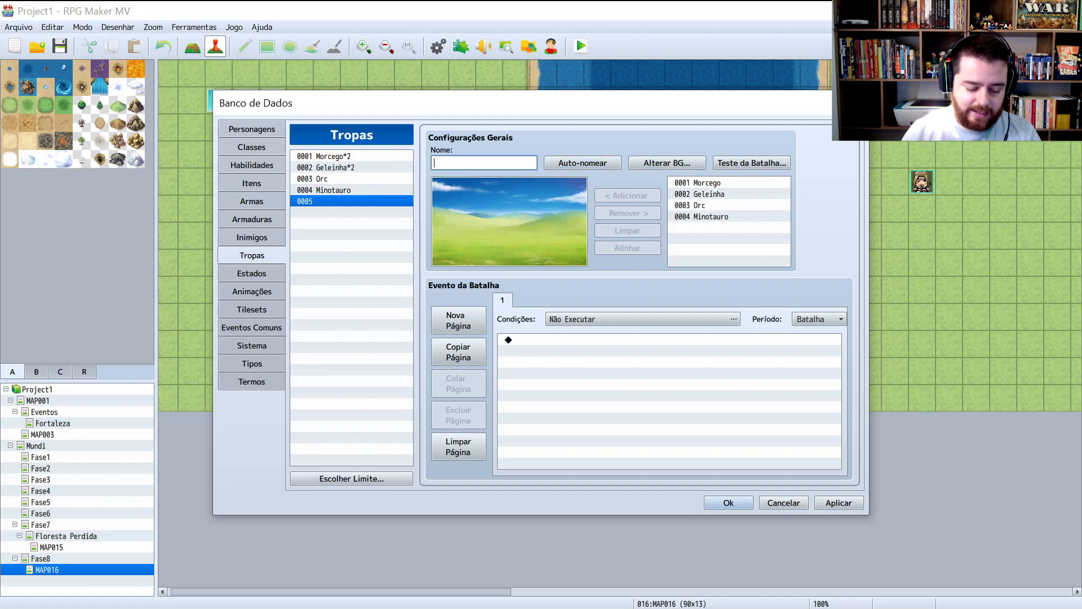
pyautogui.write('Batalha do')
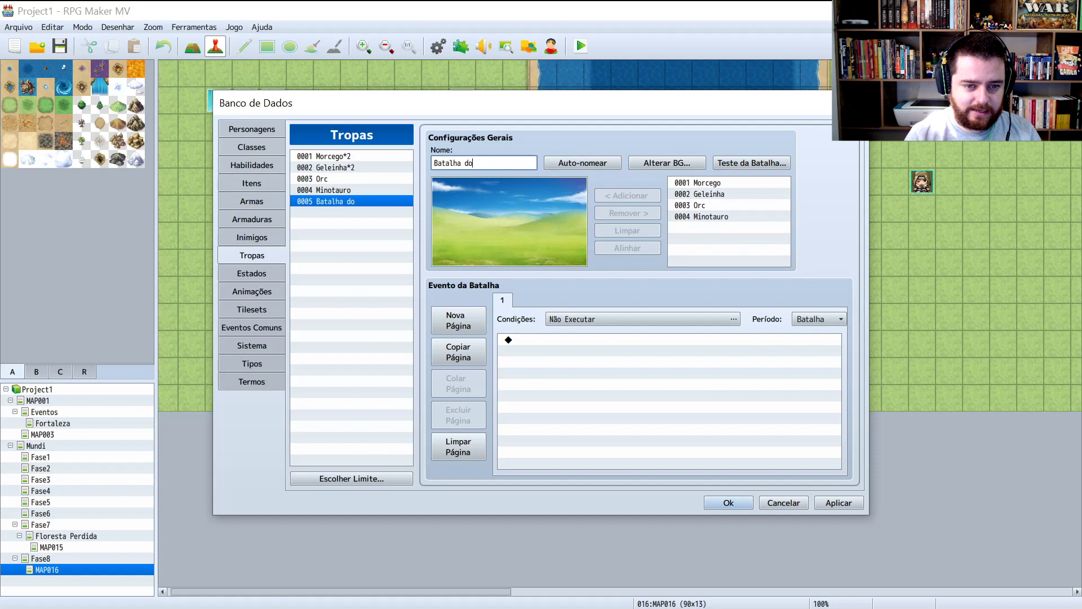
pyautogui.write(' Crepúsculo')
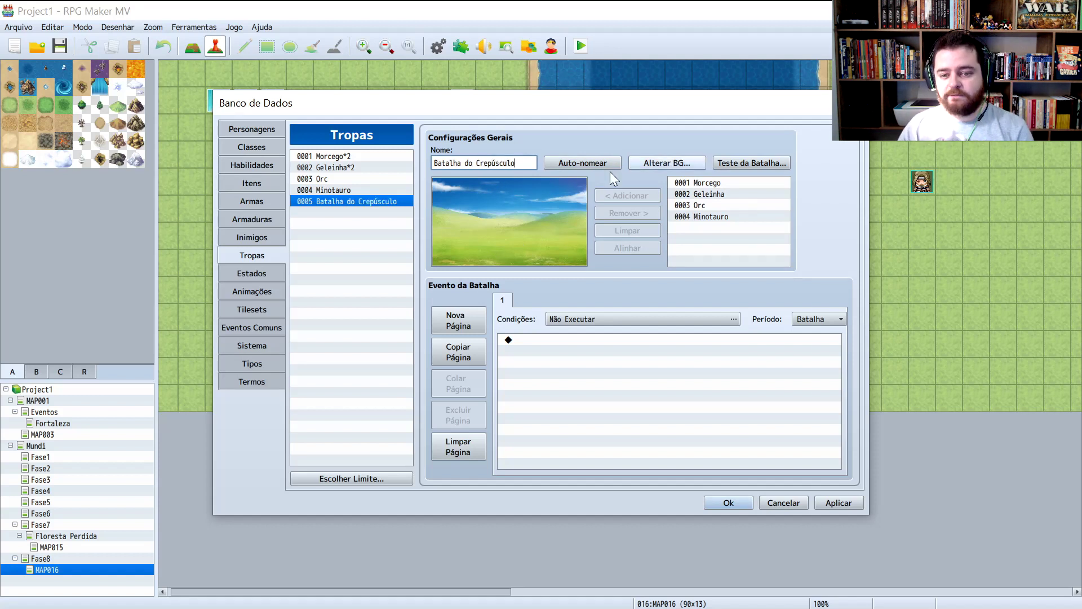
# - Add three Morcego enemies to the Batalha do Crepúsculo troop and arrange them on the left side of the battlefield
pyautogui.click(727, 183)
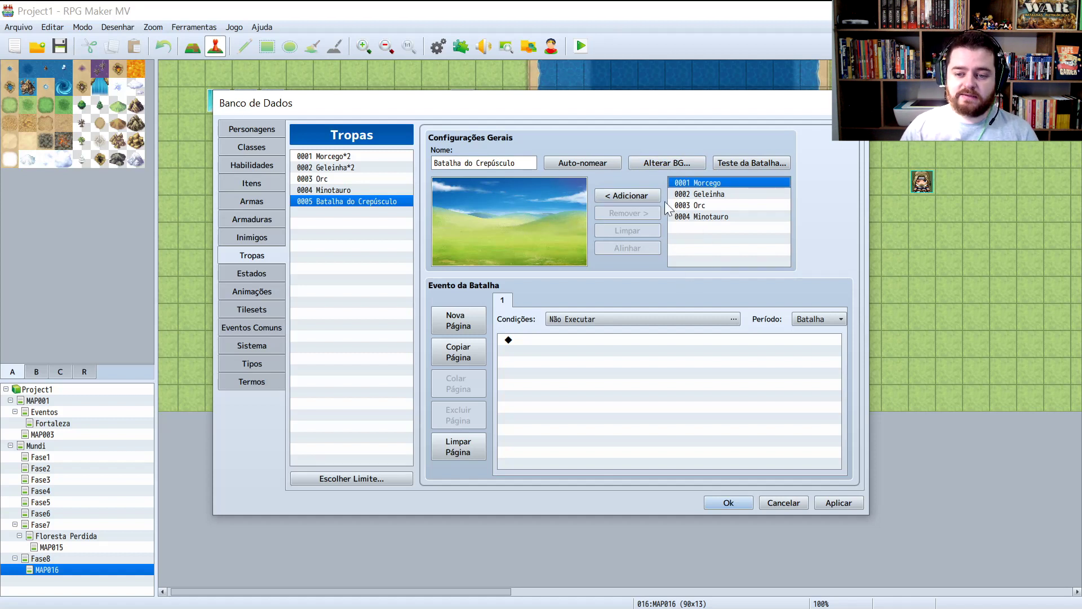
pyautogui.click(623, 197)
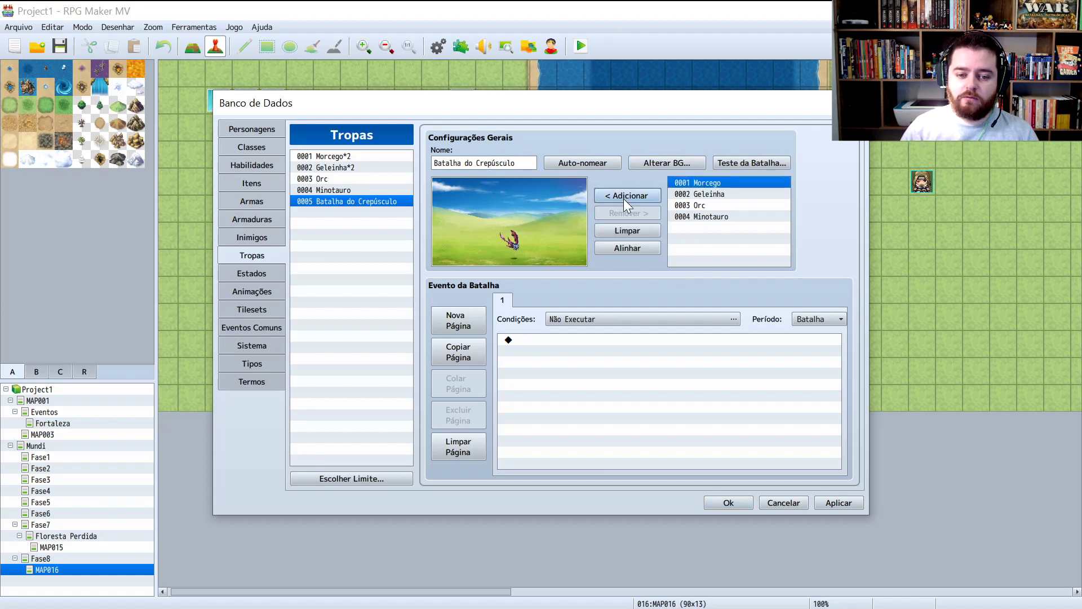
pyautogui.click(497, 244)
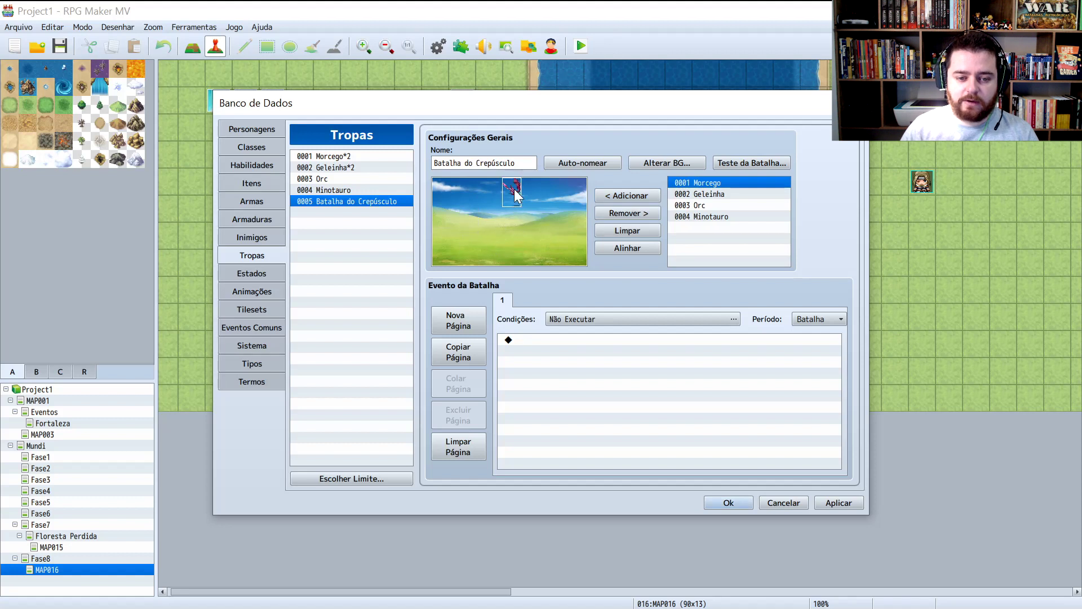
pyautogui.click(620, 199)
pyautogui.moveTo(496, 238); pyautogui.dragTo(458, 242)
pyautogui.click(627, 195)
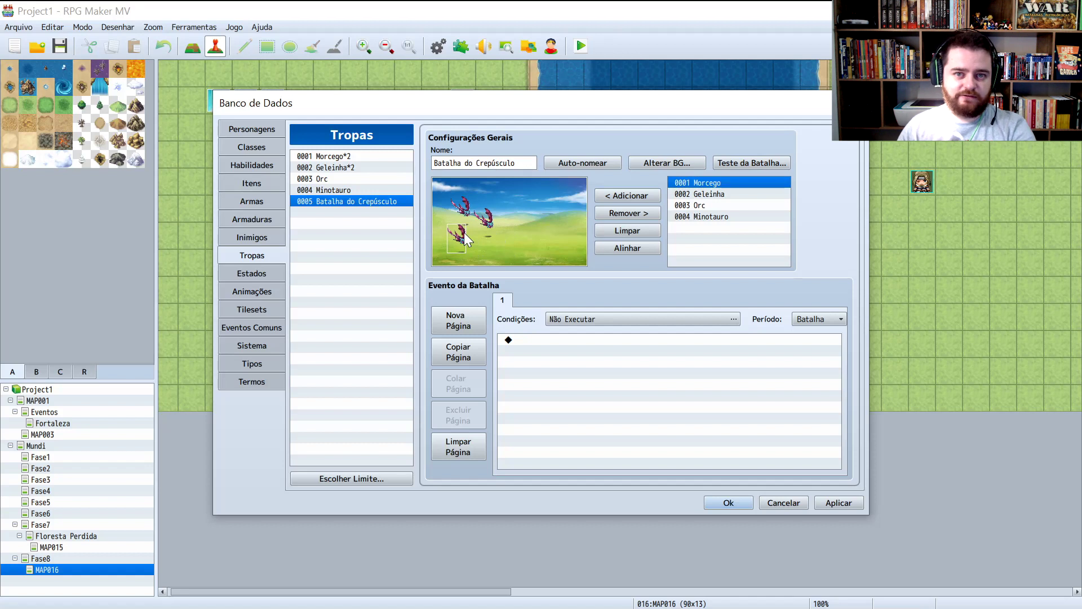
pyautogui.moveTo(584, 225); pyautogui.dragTo(478, 236)
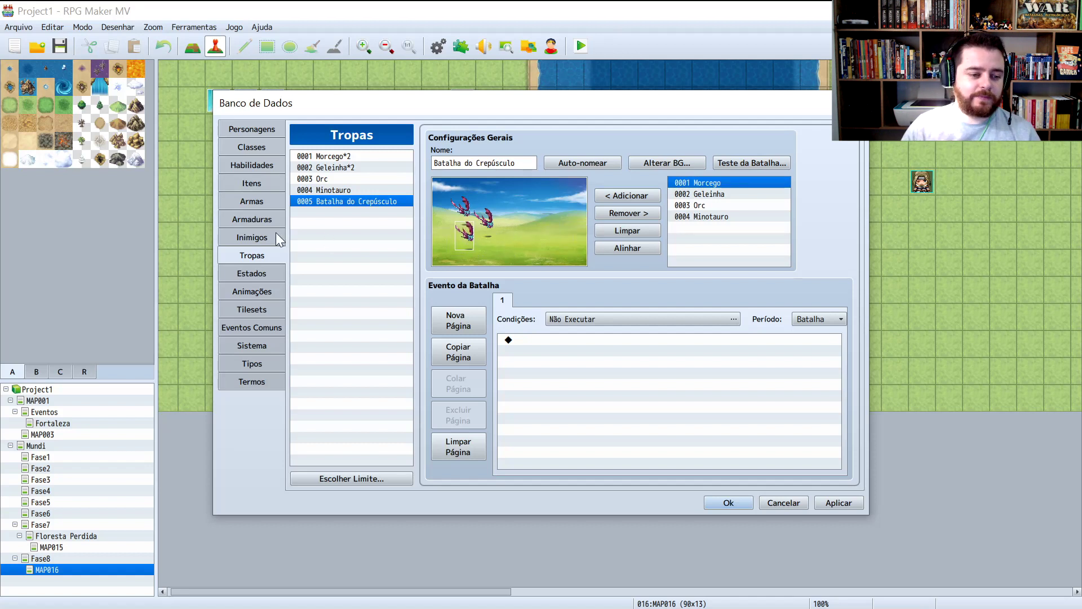
# - Try the Plant and Skeleton images for the Orc enemy, with a hue of 338 on the Skeleton, and cancel the image change
pyautogui.click(253, 238)
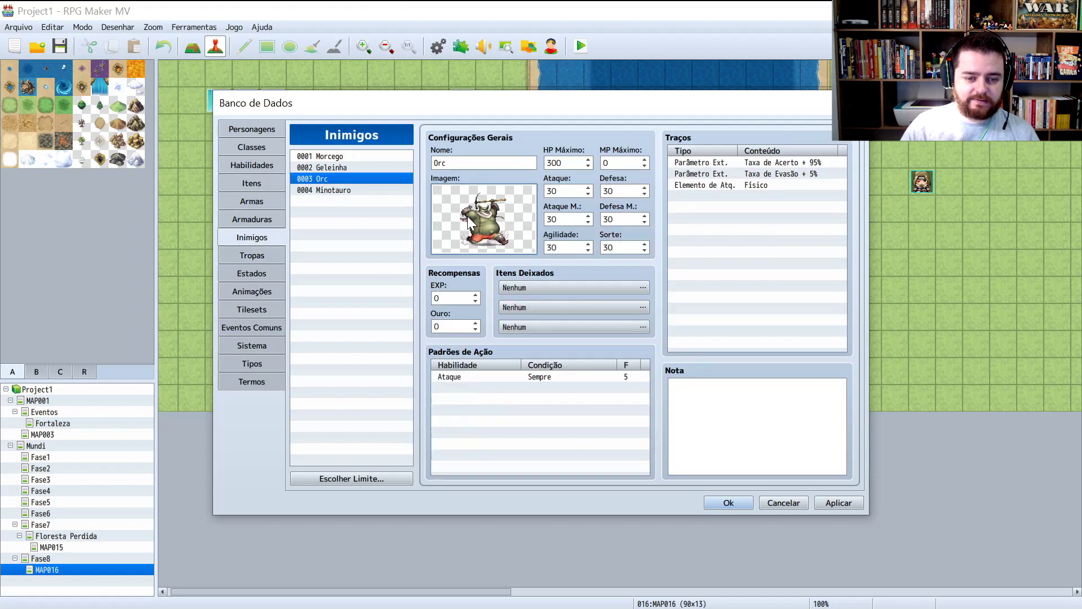
pyautogui.doubleClick(467, 216)
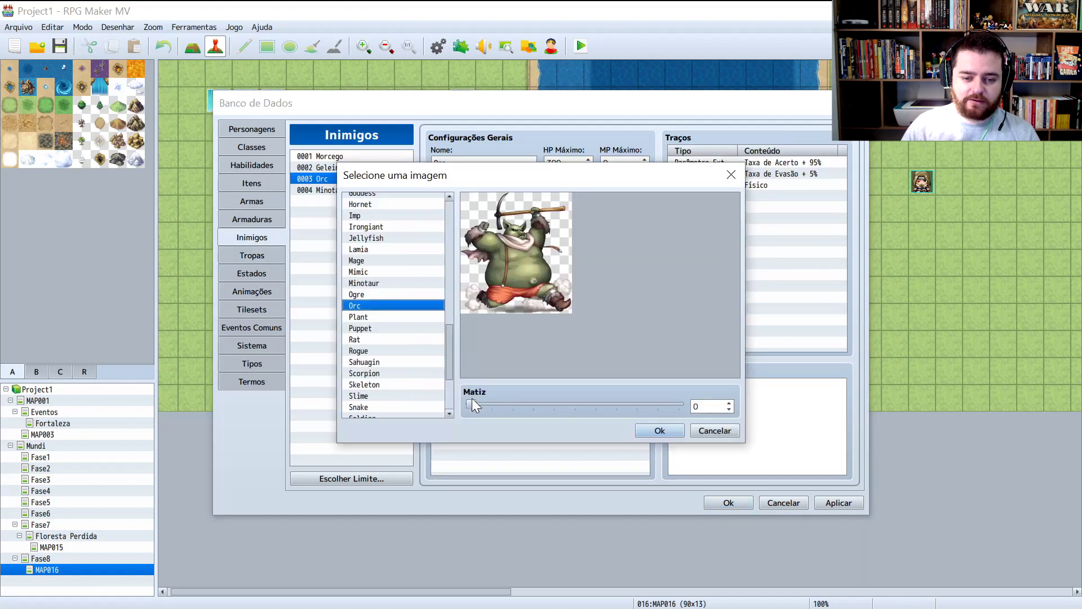
pyautogui.moveTo(478, 402); pyautogui.dragTo(457, 411)
pyautogui.click(385, 317)
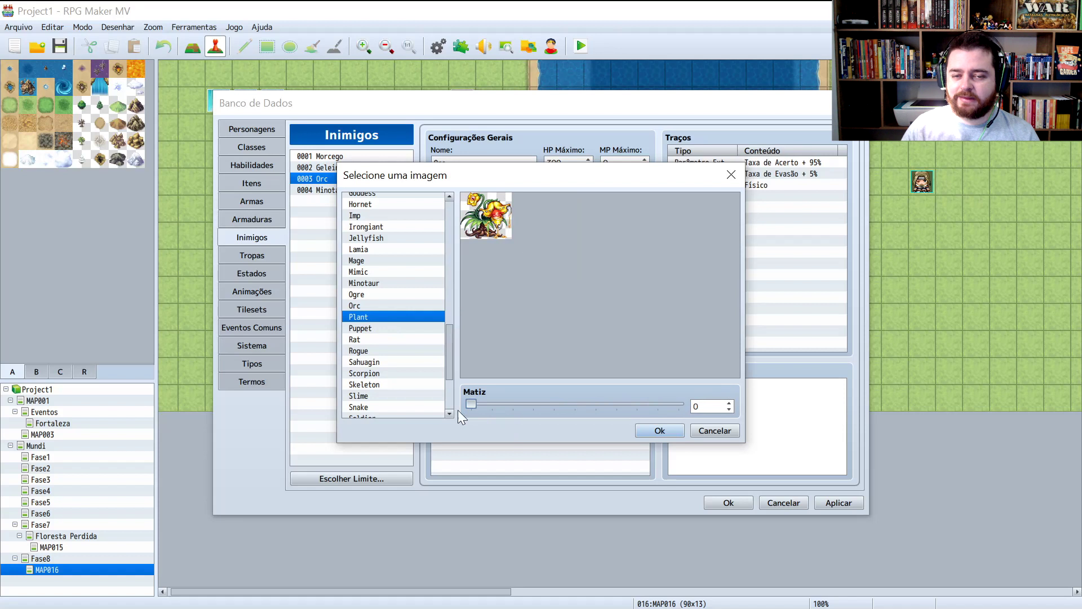
pyautogui.click(366, 384)
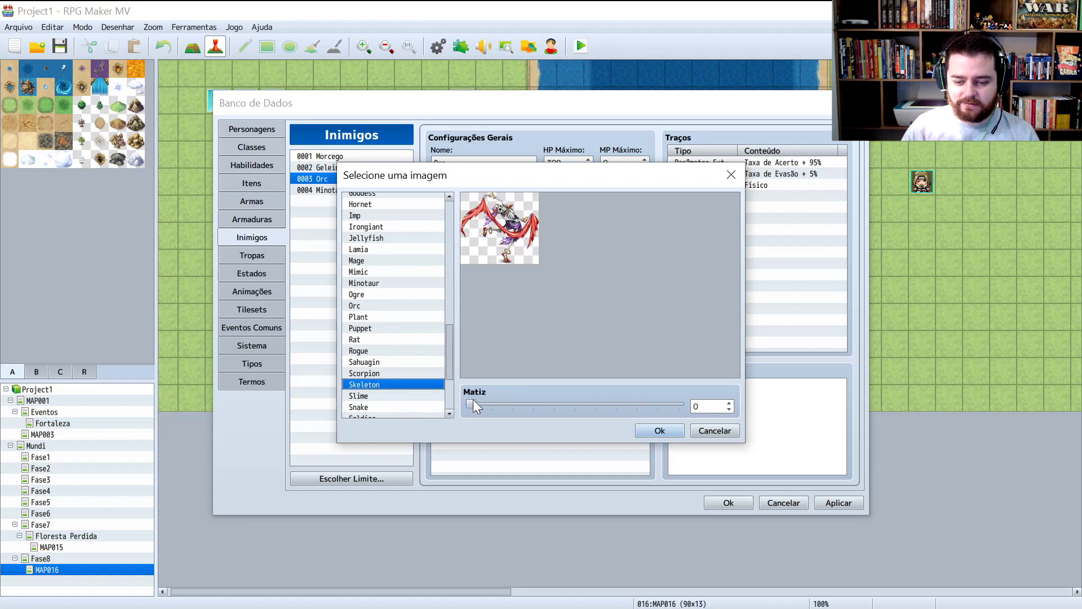
pyautogui.moveTo(472, 401); pyautogui.dragTo(665, 403)
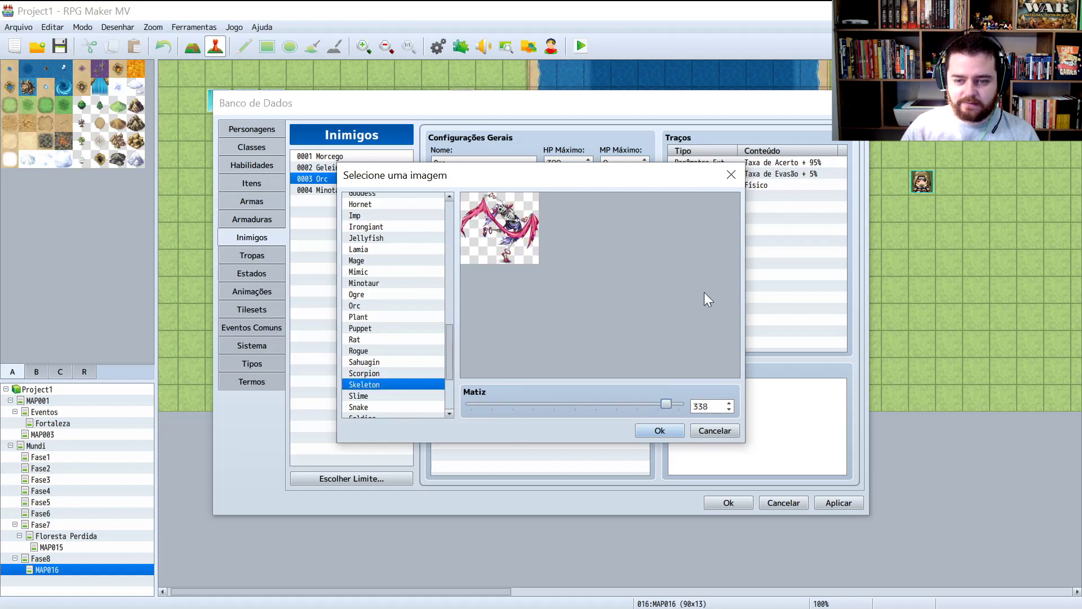
pyautogui.click(726, 170)
# - Preview several floor images for the Batalha do Crepúsculo troop's battle background and apply the RockCave floor
pyautogui.click(252, 256)
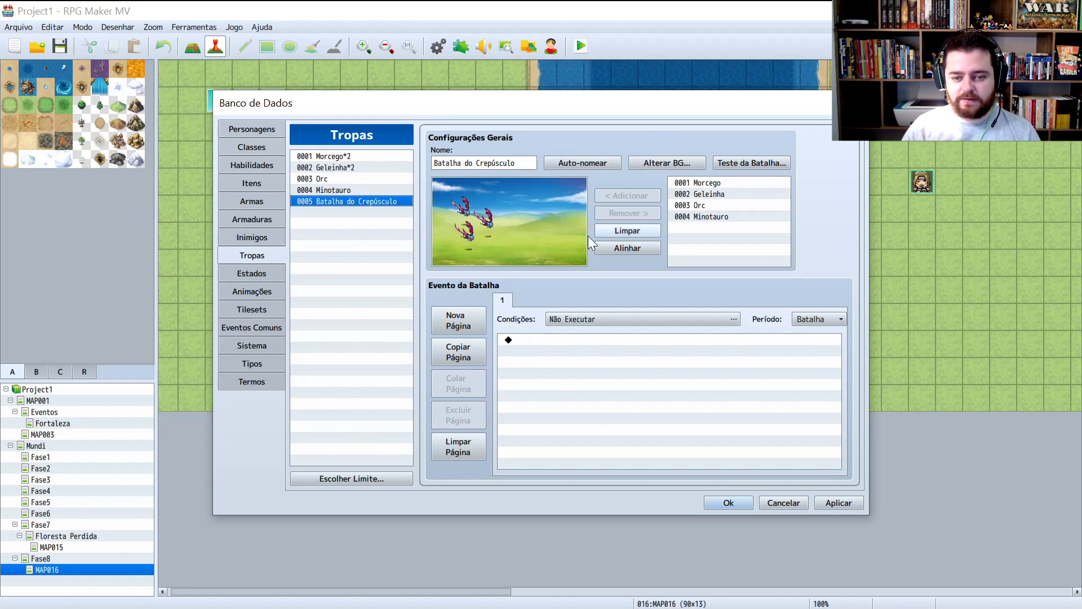
pyautogui.click(666, 167)
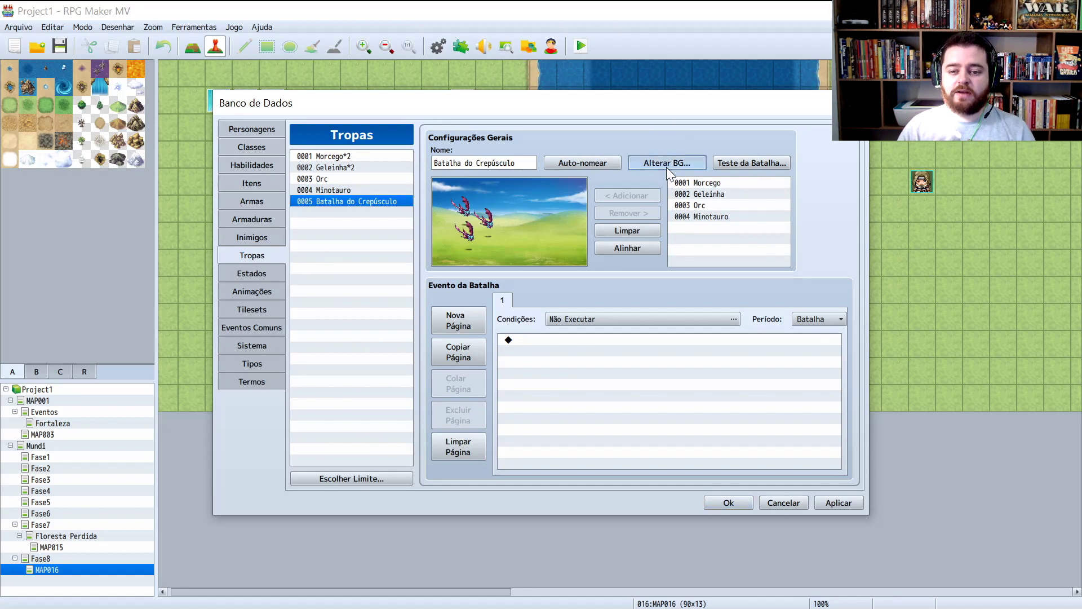
pyautogui.click(350, 282)
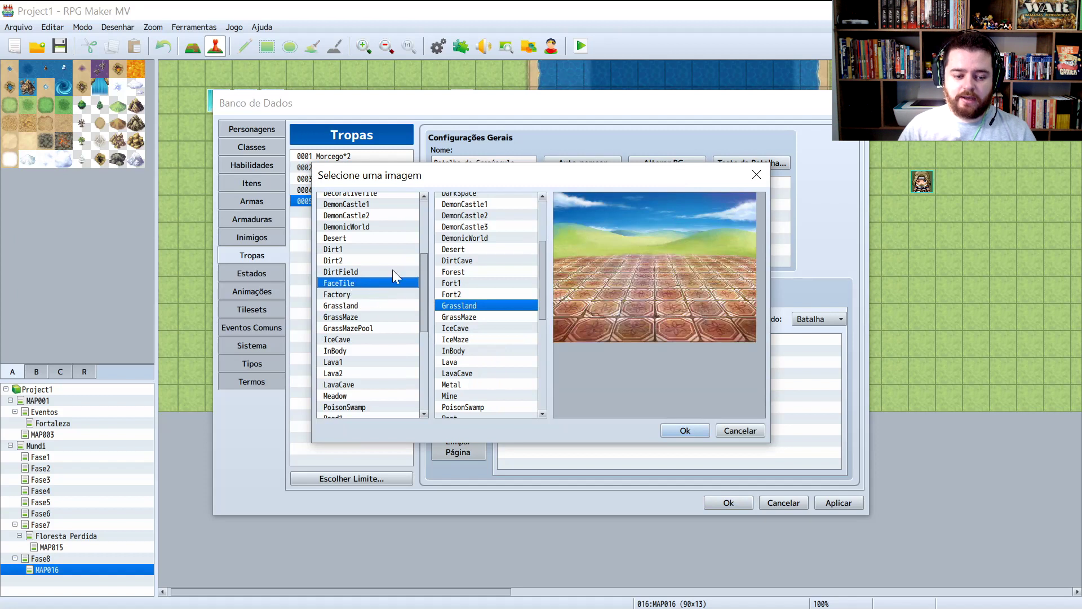
pyautogui.scroll(-1, 392, 269)
pyautogui.click(344, 341)
pyautogui.click(344, 350)
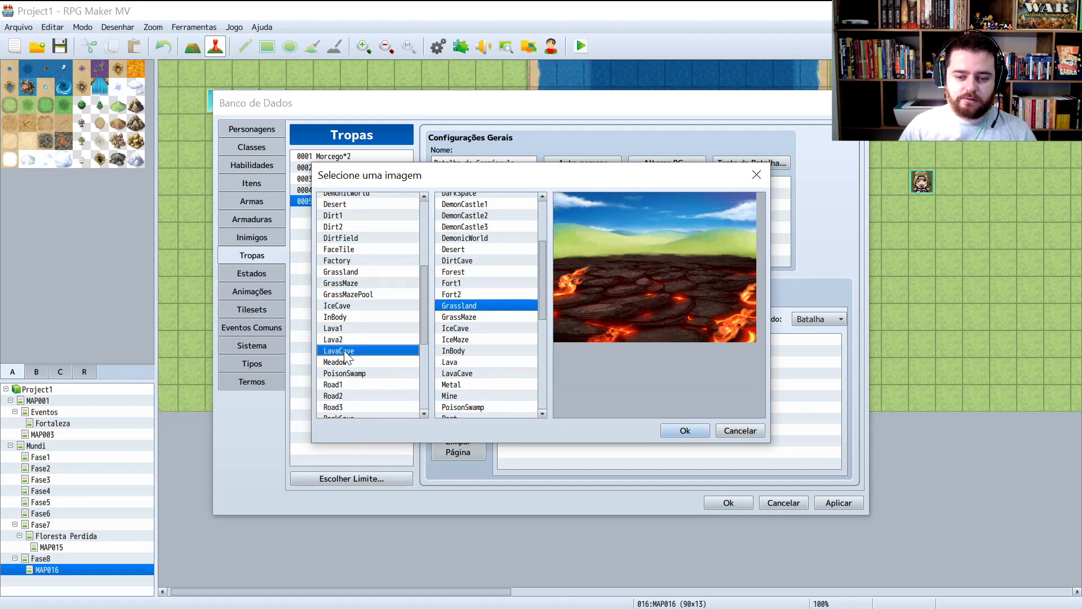
pyautogui.scroll(-1, 345, 345)
pyautogui.click(340, 340)
pyautogui.click(343, 362)
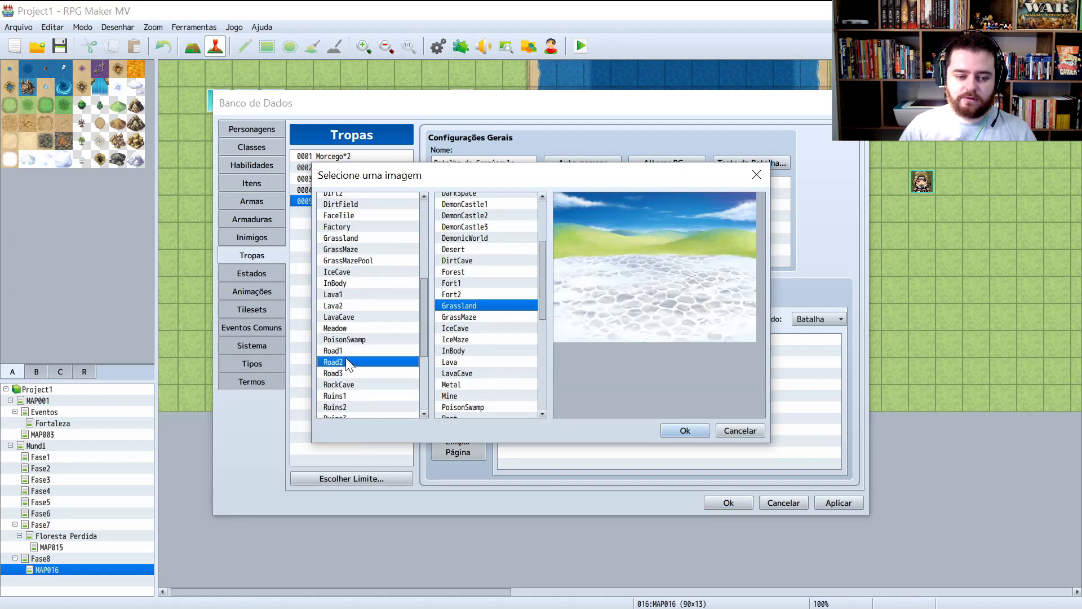
pyautogui.click(349, 370)
pyautogui.doubleClick(346, 387)
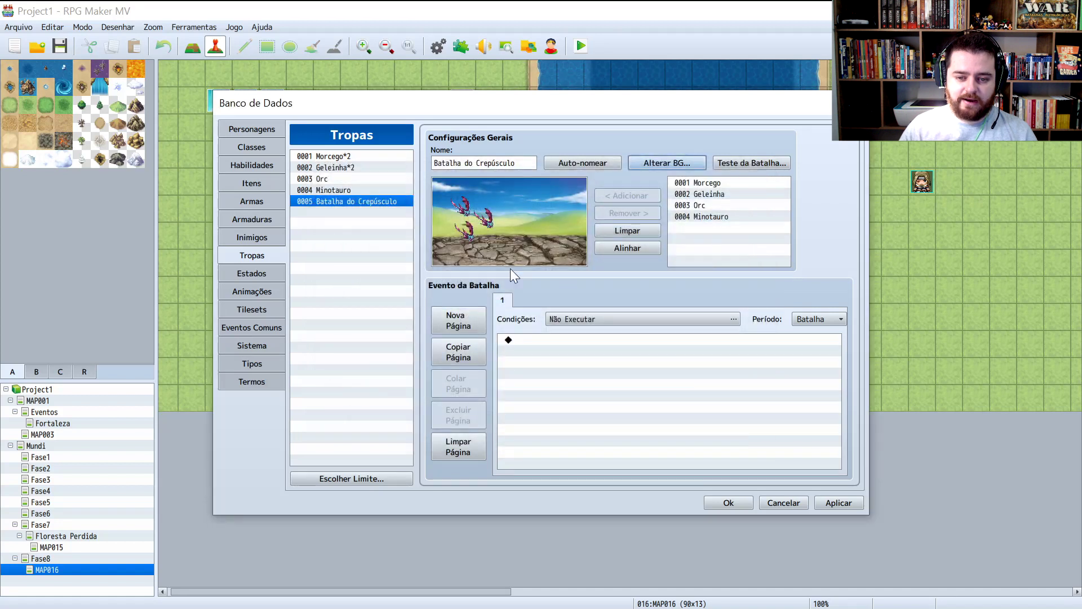
# - Set the wall image of the troop's battle background to RockCave
pyautogui.click(644, 165)
pyautogui.scroll(-2, 466, 369)
pyautogui.scroll(-1, 466, 369)
pyautogui.doubleClick(481, 364)
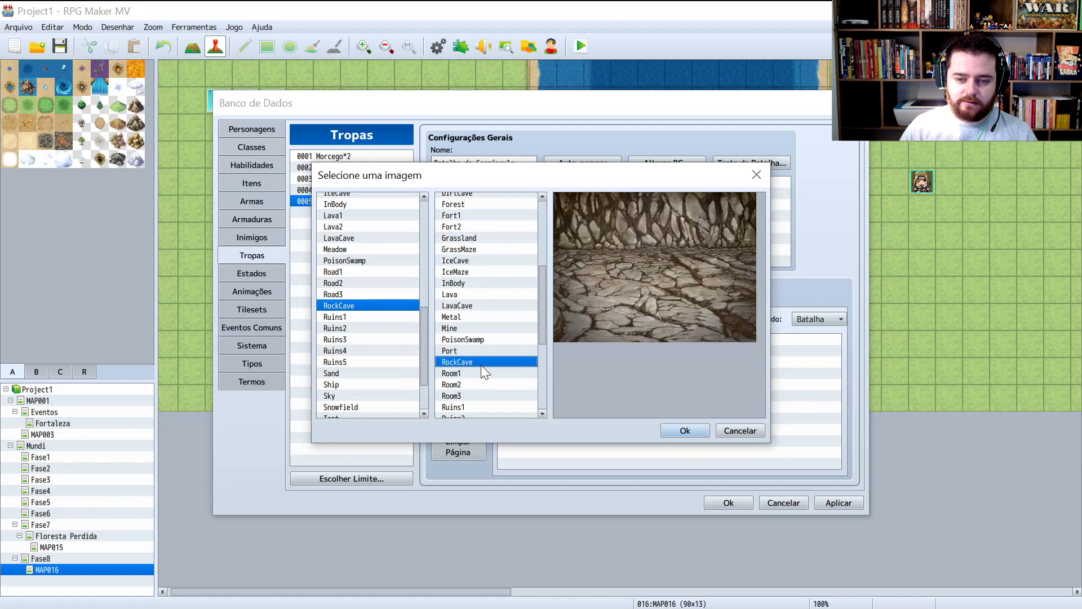
pyautogui.click(481, 364)
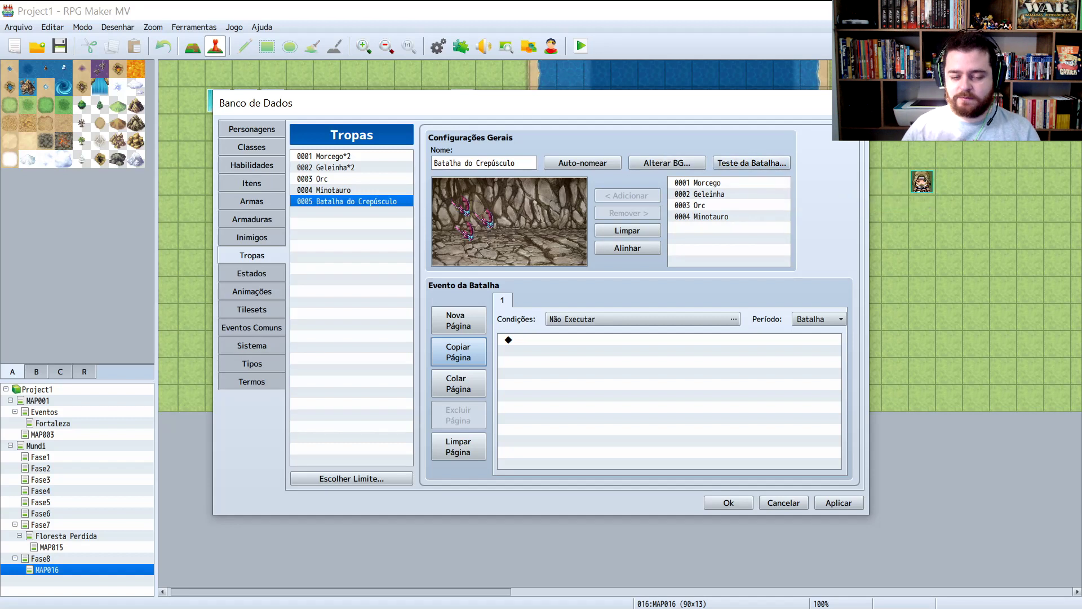
# - Run a battle test of the Batalha do Crepúsculo troop, fight a round attacking Morcego A, and close the test
pyautogui.click(772, 163)
pyautogui.click(601, 403)
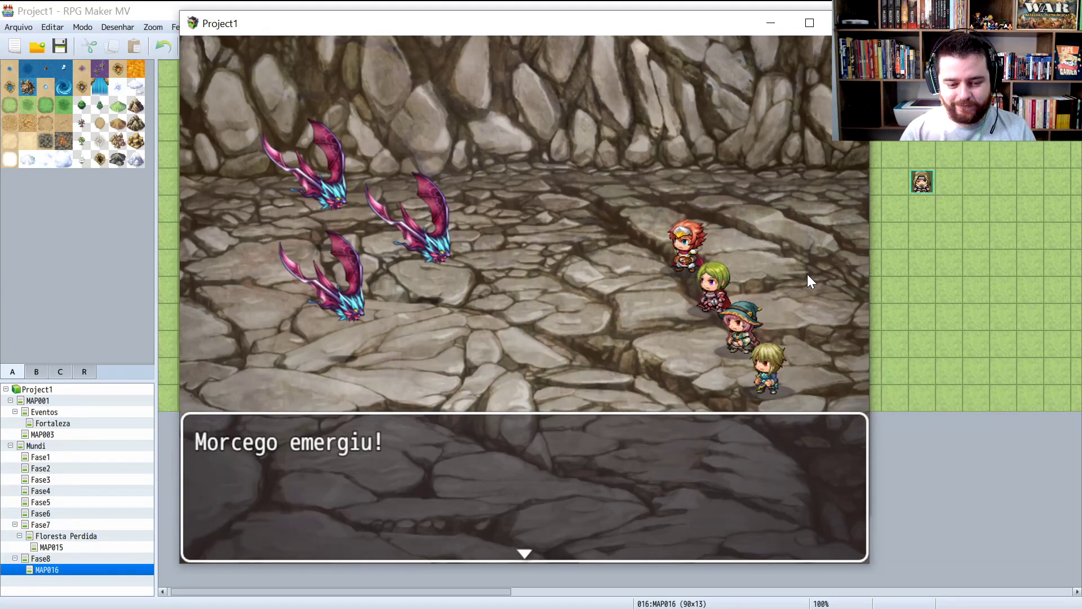
pyautogui.press('Return')
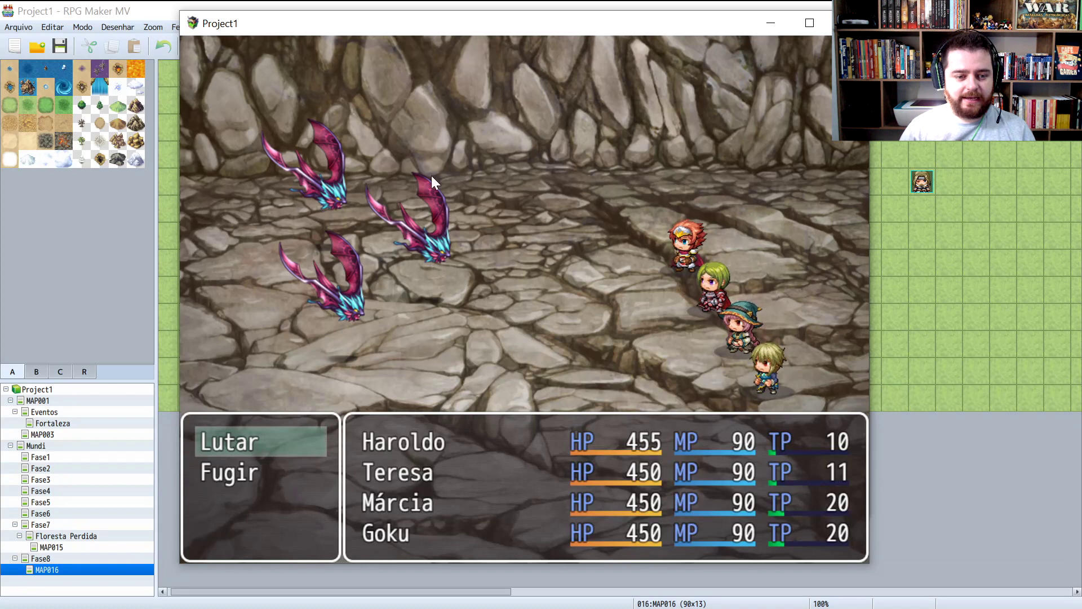
pyautogui.press('Return')
pyautogui.press('Return')
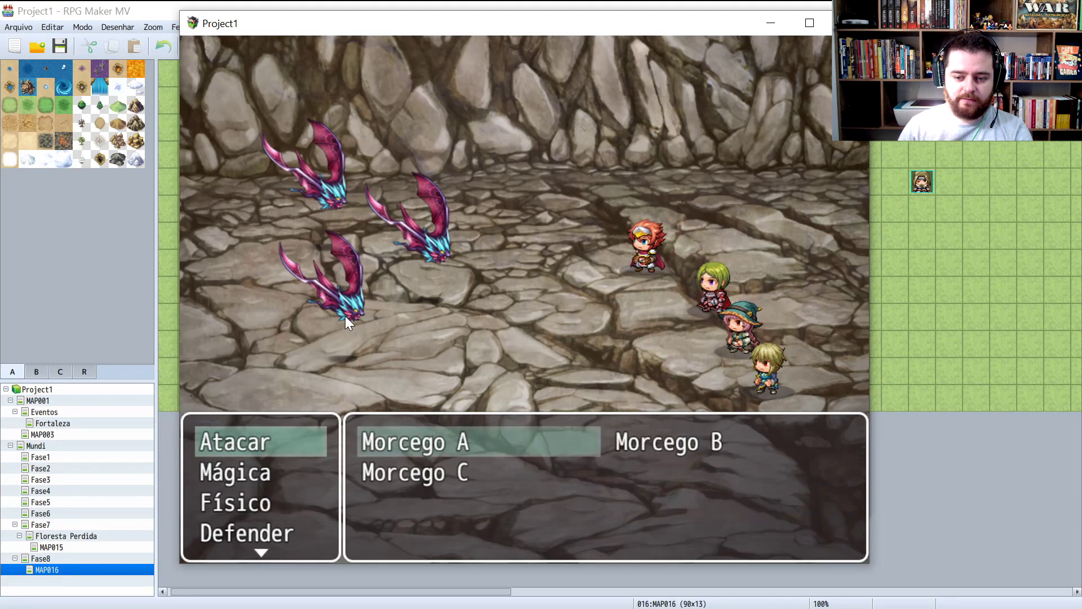
pyautogui.press('Return')
pyautogui.press('Return')
pyautogui.press('Return')
pyautogui.press('Return')
pyautogui.press('Return')
pyautogui.press('Return')
pyautogui.press('Return')
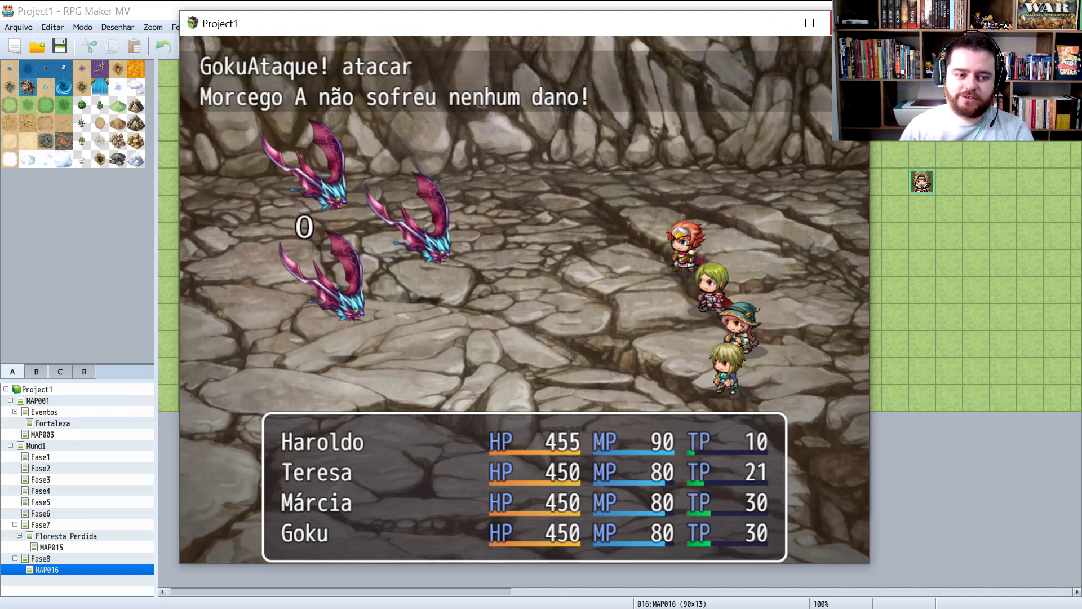
pyautogui.hotkey('alt', 'F4')
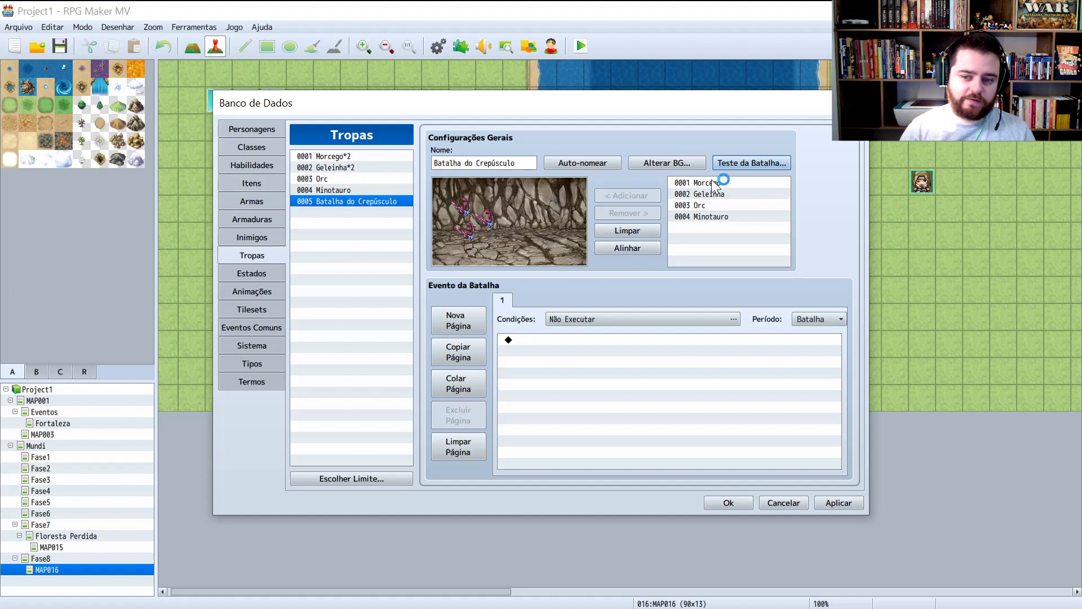
# - Align the troop's three Morcegos automatically and rearrange them in a staggered group on the left side of the battlefield
pyautogui.click(758, 184)
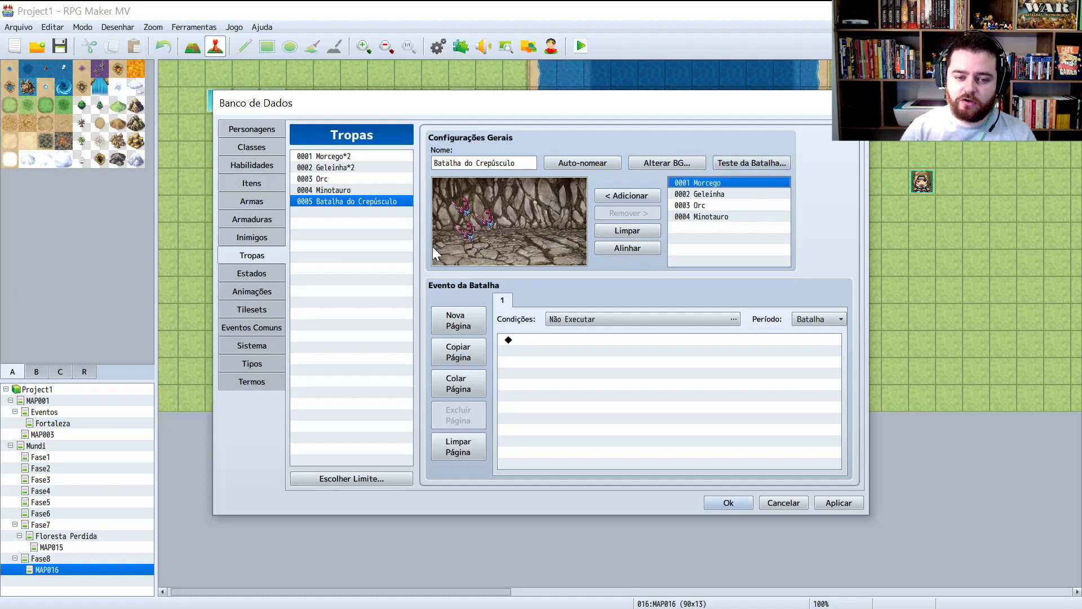
pyautogui.click(461, 236)
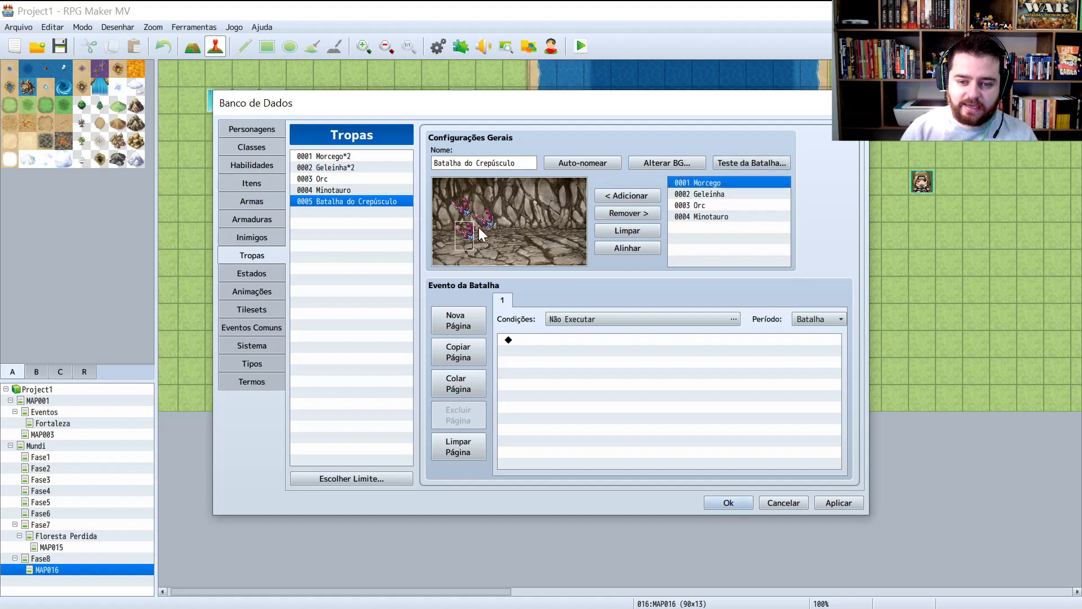
pyautogui.click(622, 246)
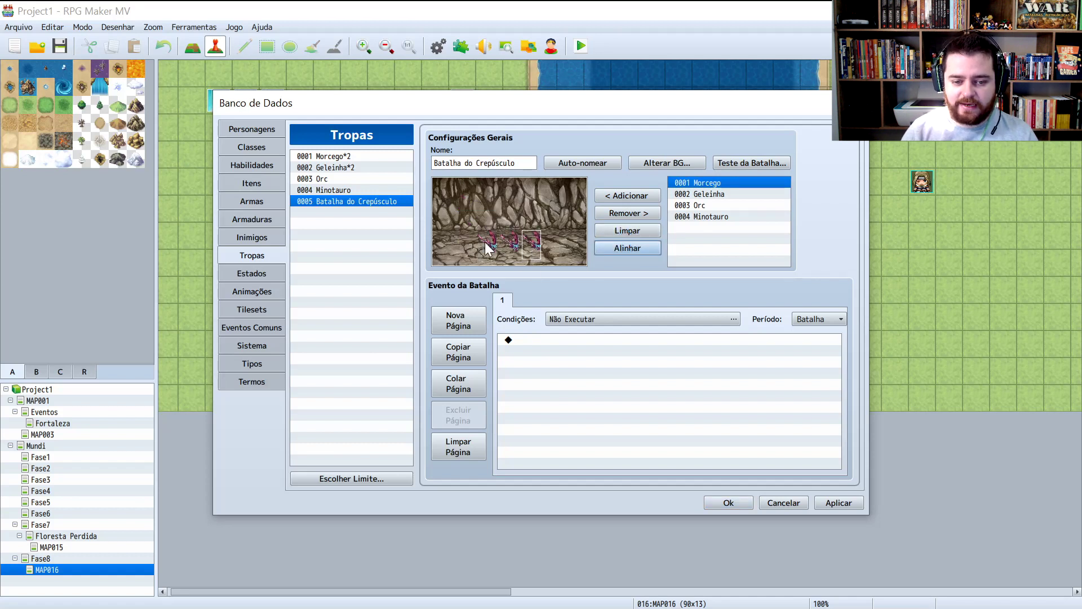
pyautogui.moveTo(509, 243); pyautogui.dragTo(466, 248)
pyautogui.moveTo(532, 239); pyautogui.dragTo(481, 226)
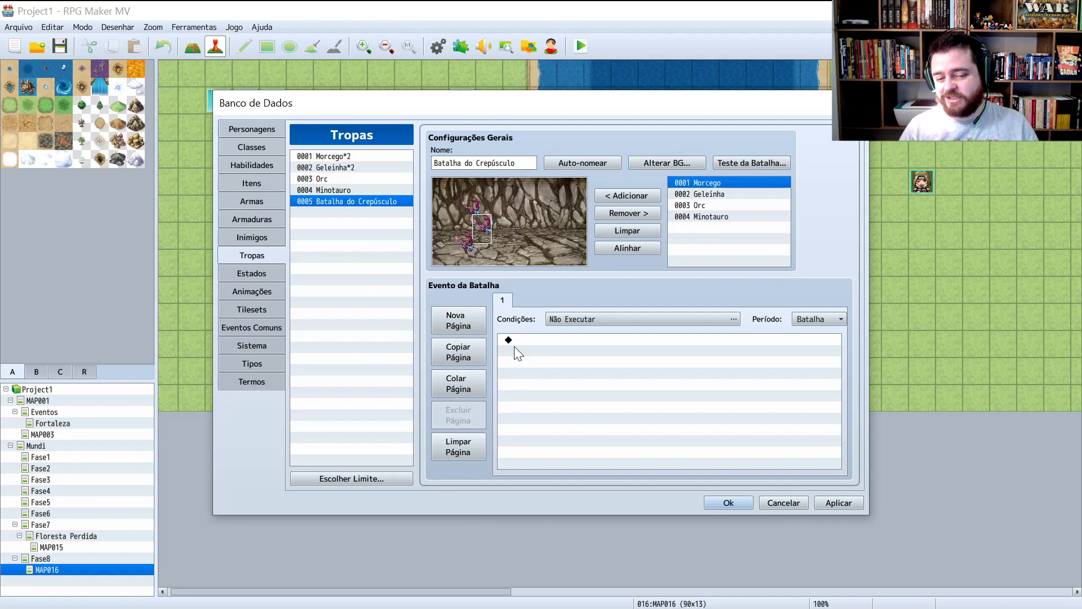
# - Try a Turno condition of 5 + 3 * X for the troop's first battle event page
pyautogui.click(624, 319)
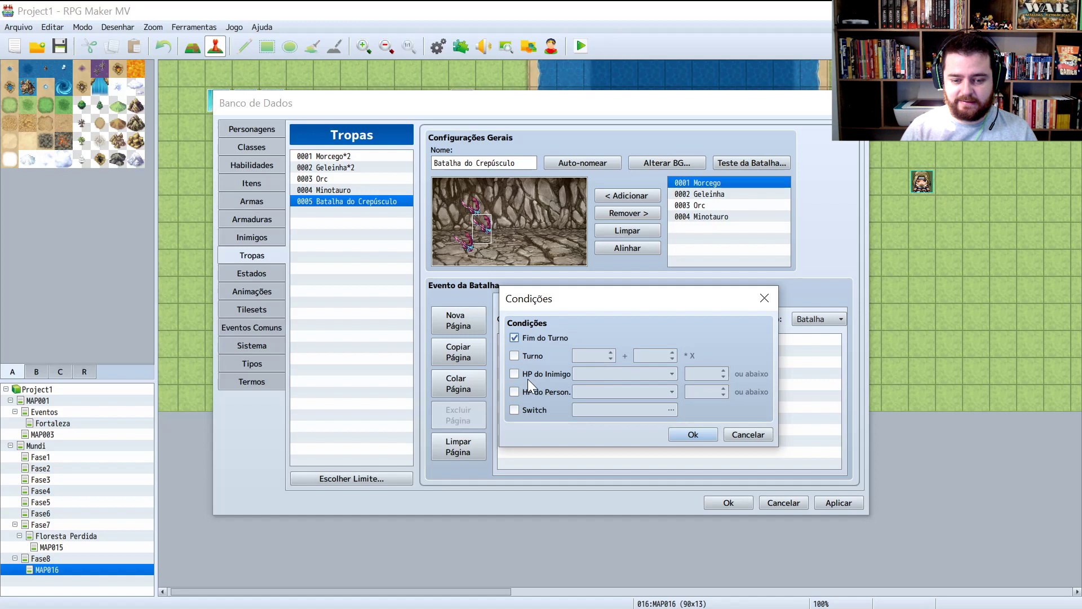
pyautogui.click(515, 355)
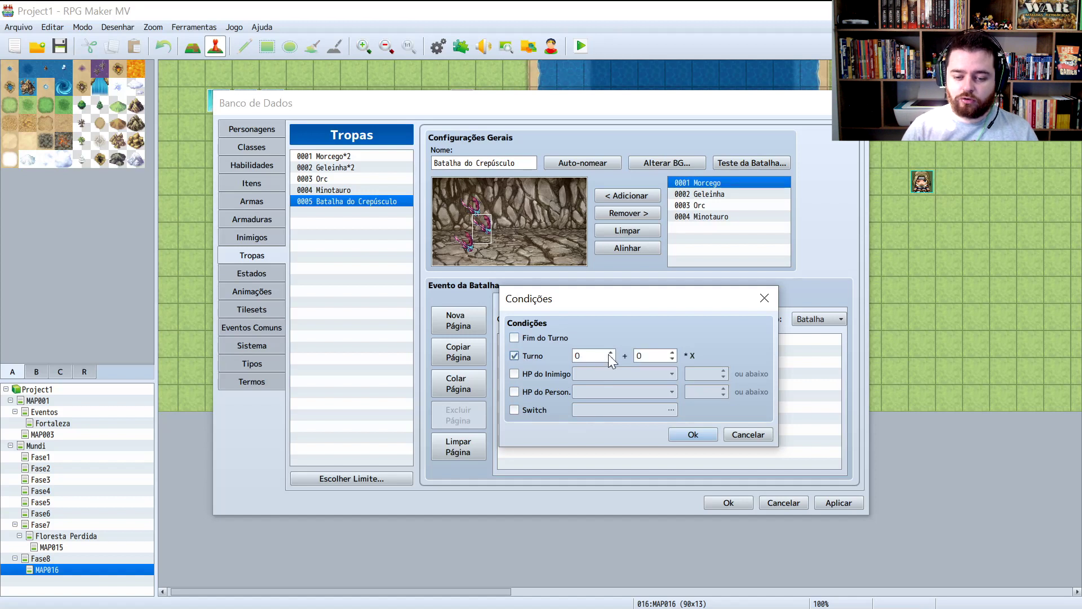
pyautogui.write('5')
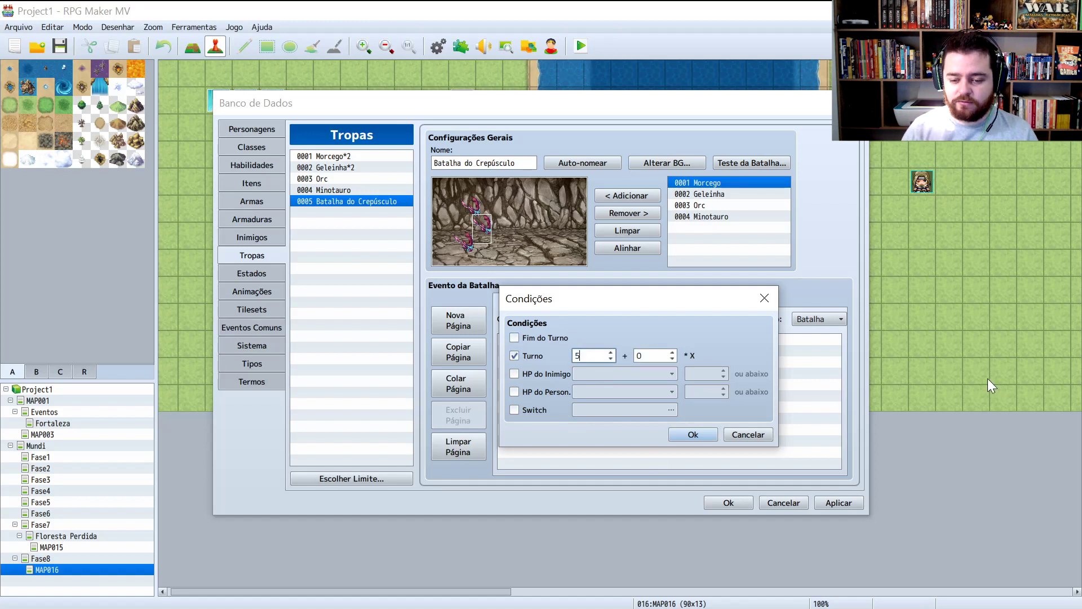
pyautogui.press('Tab')
pyautogui.write('3')
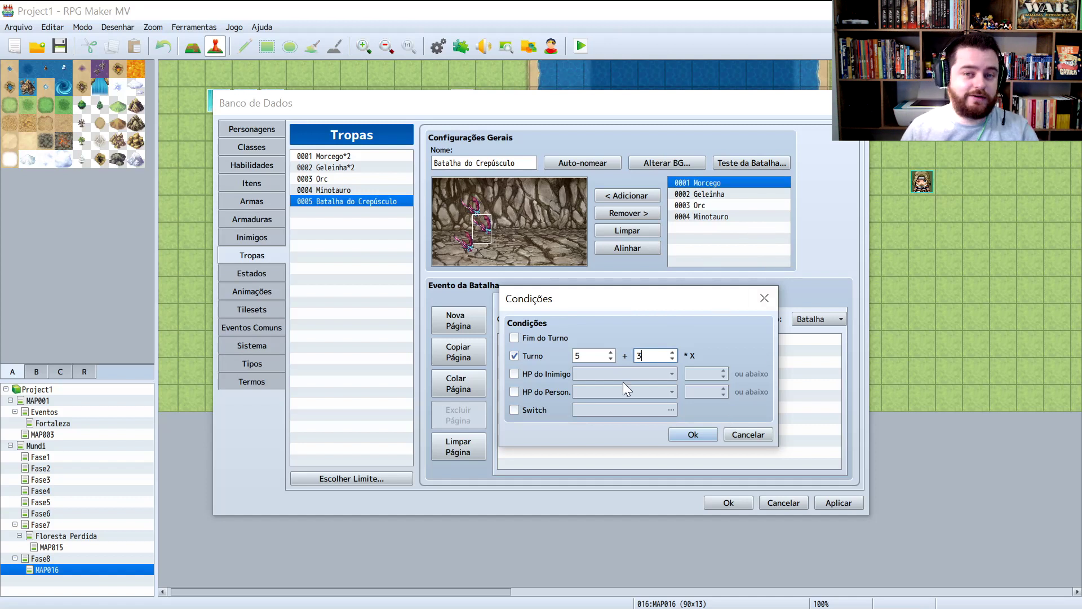
# - Try an enemy HP condition for #1 Morcego at 0% or below
pyautogui.click(528, 374)
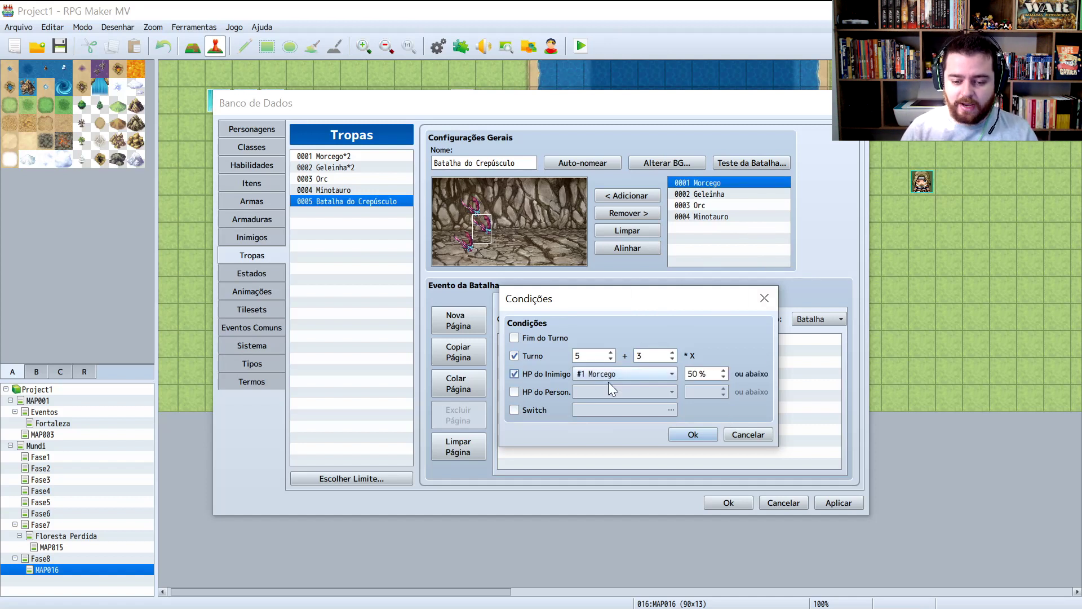
pyautogui.click(647, 371)
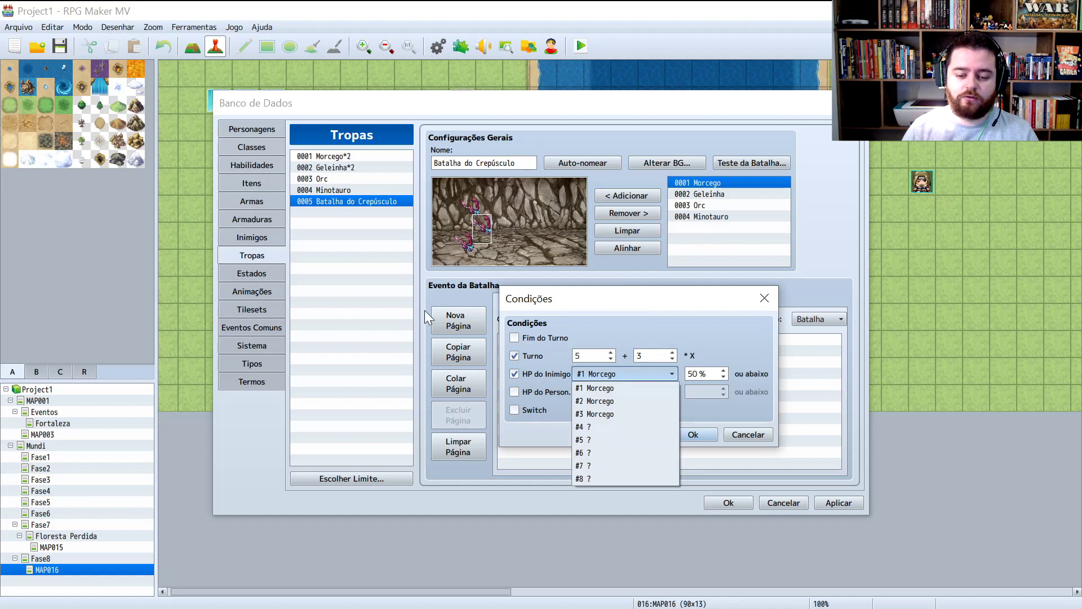
pyautogui.click(639, 394)
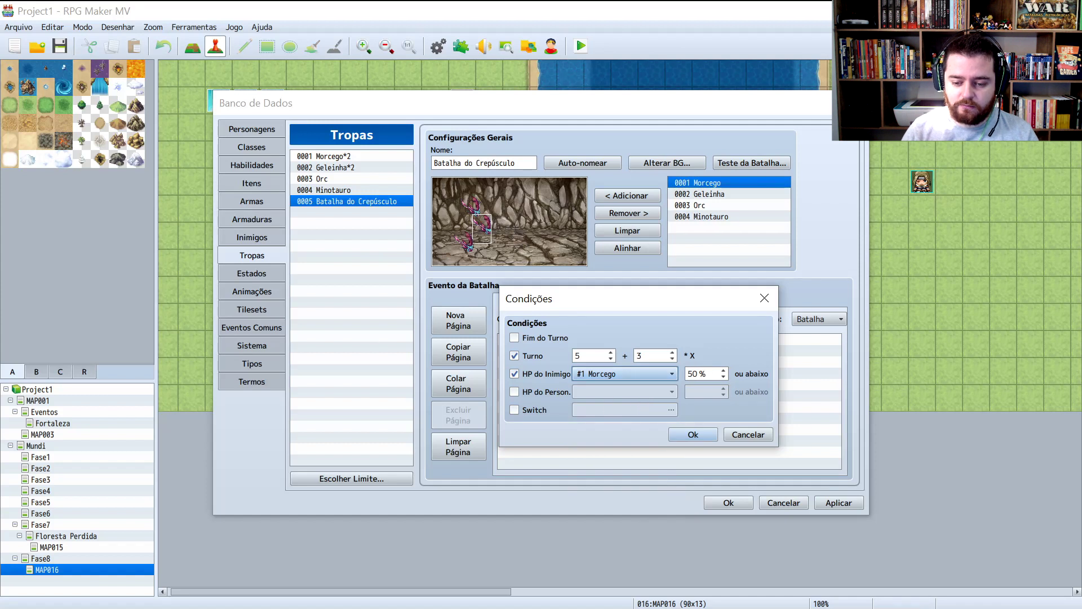
pyautogui.press('Tab')
pyautogui.write('0')
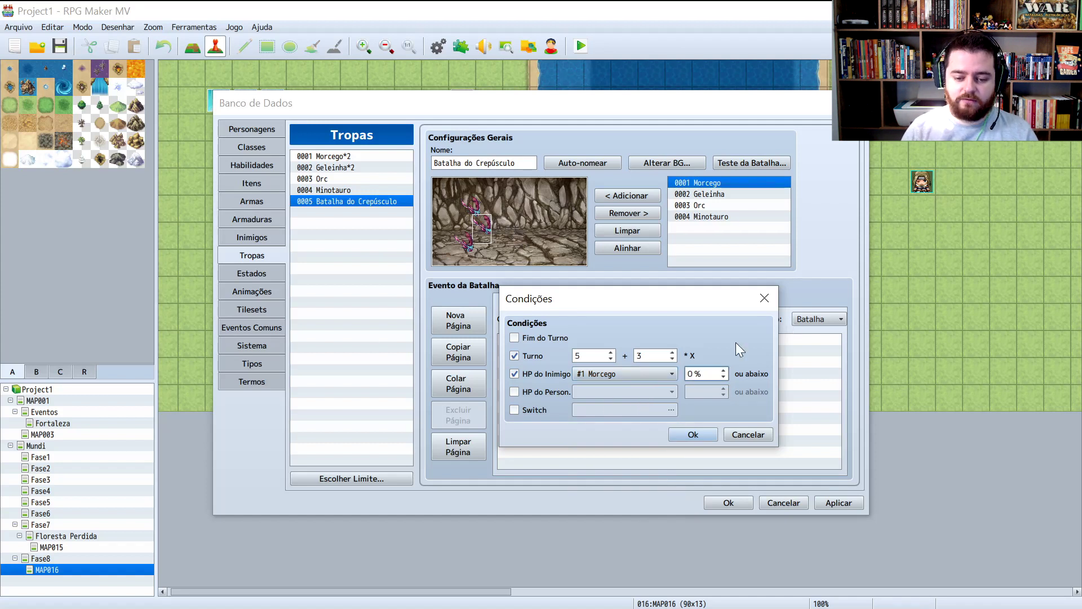
# - Try a character HP condition for 0004 Goku at 50% or below
pyautogui.click(553, 394)
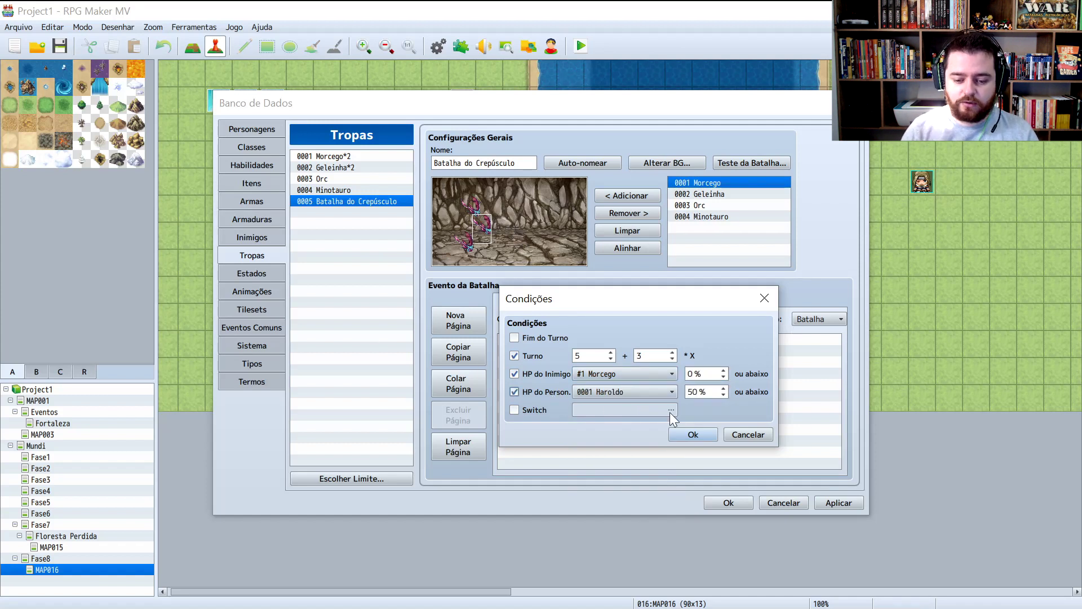
pyautogui.click(641, 395)
pyautogui.click(621, 444)
pyautogui.press('Tab')
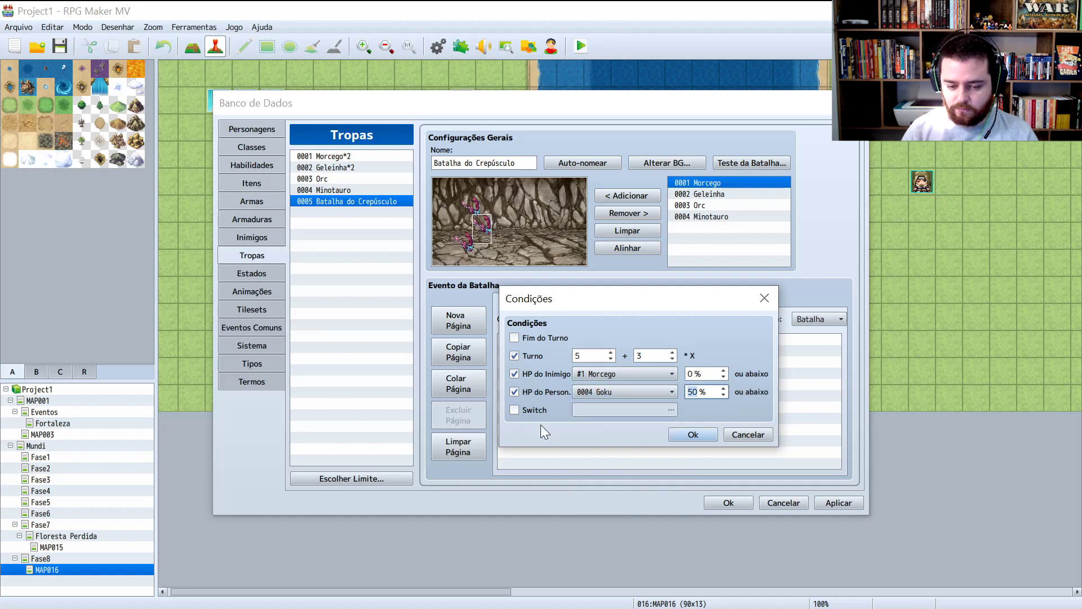
# - Try a Switch condition with 0004 Lamp 01, and cancel all the condition changes
pyautogui.click(535, 410)
pyautogui.click(647, 407)
pyautogui.click(690, 284)
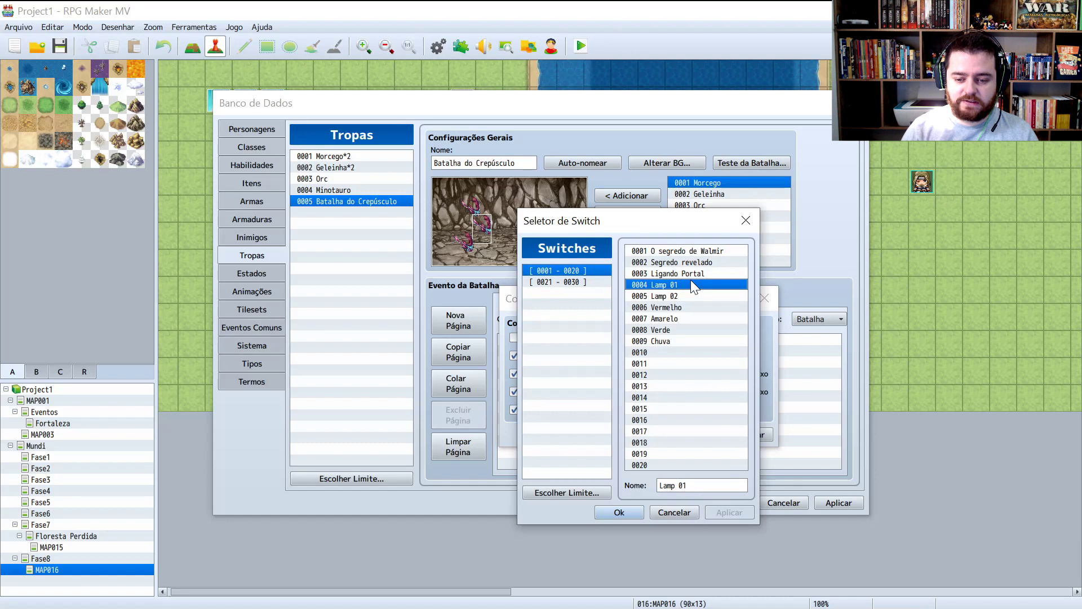
pyautogui.doubleClick(691, 283)
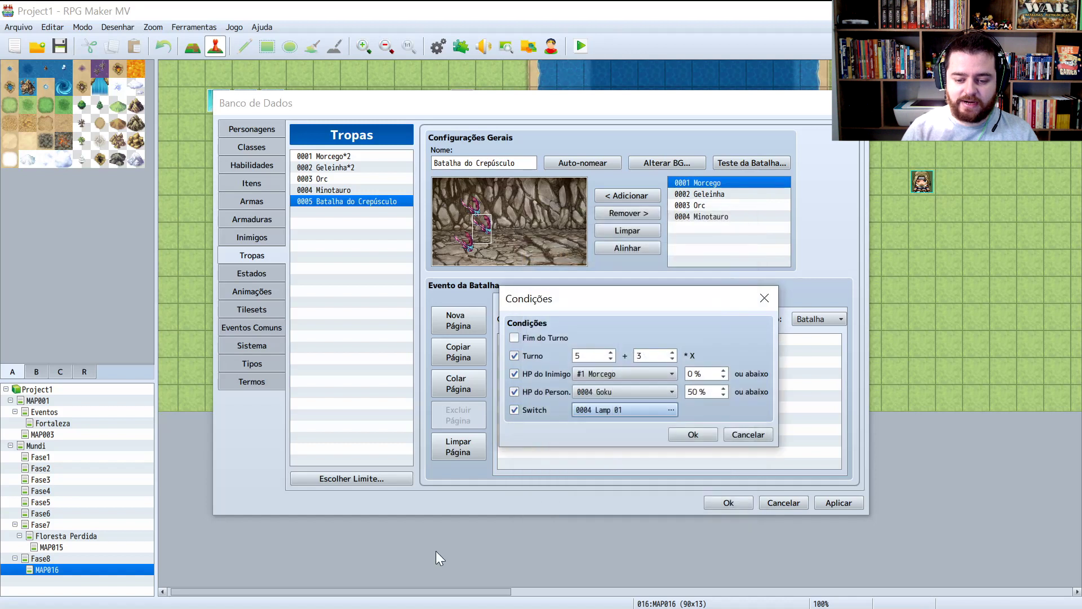
pyautogui.click(747, 435)
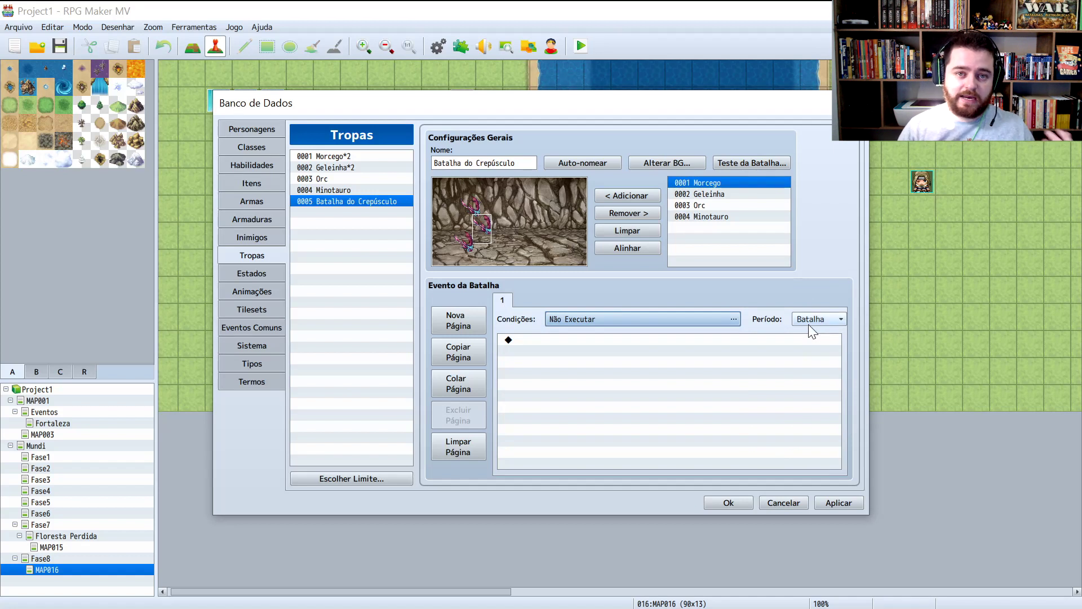
# - Review the condition options available for the first battle event page
pyautogui.moveTo(808, 323)
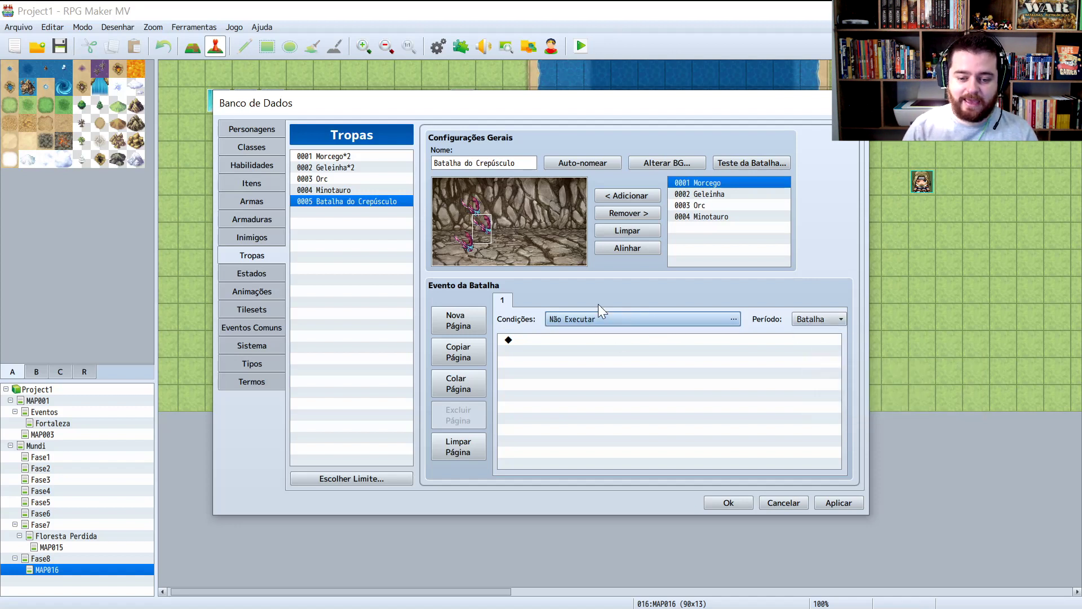
pyautogui.click(596, 323)
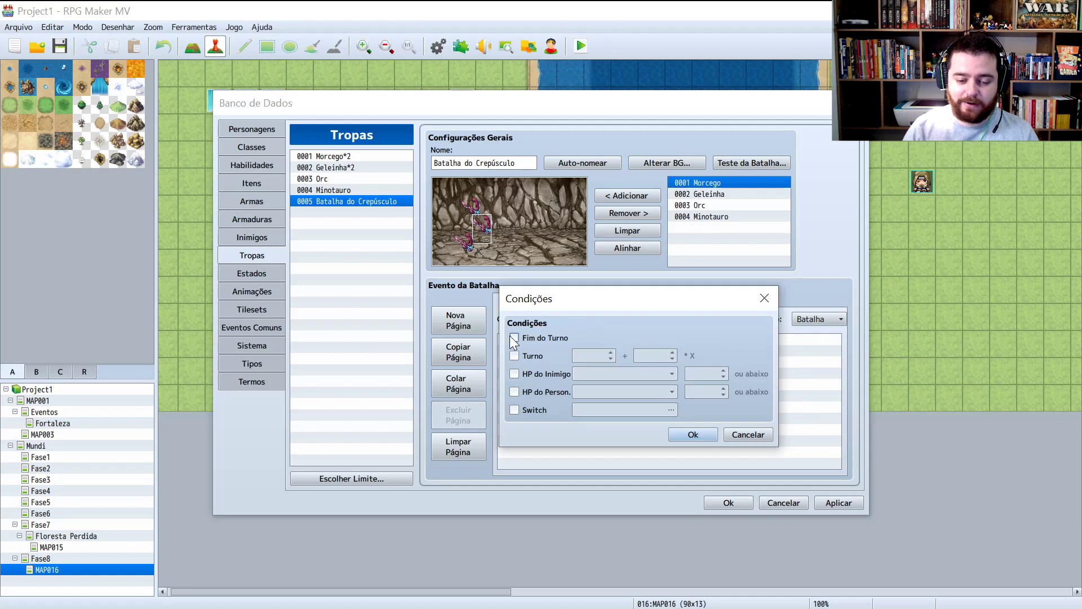
pyautogui.click(764, 299)
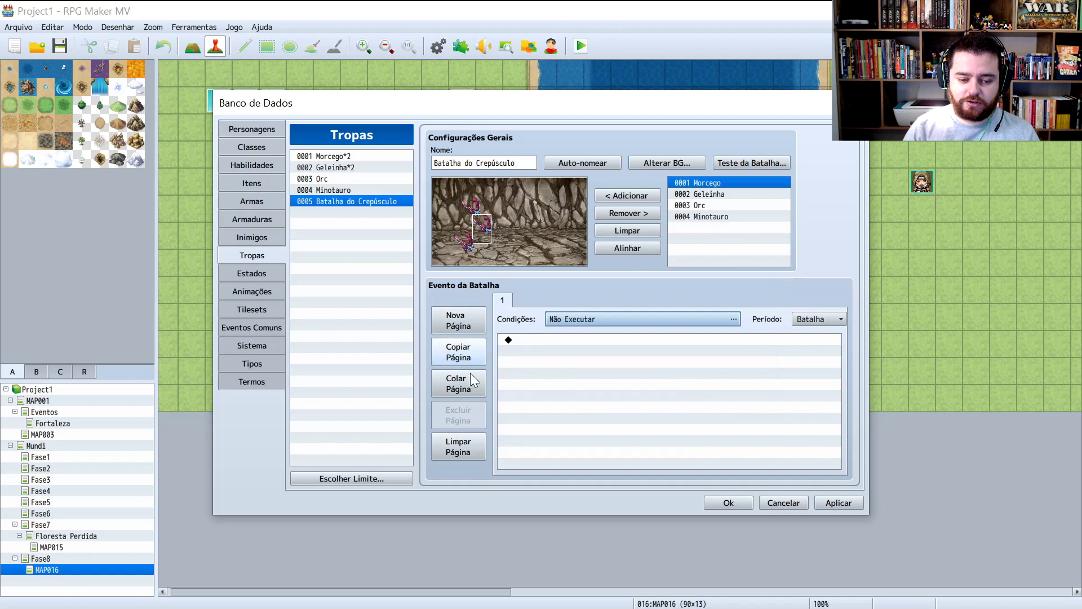
# - Add two new battle event pages to the Batalha do Crepúsculo troop
pyautogui.click(472, 323)
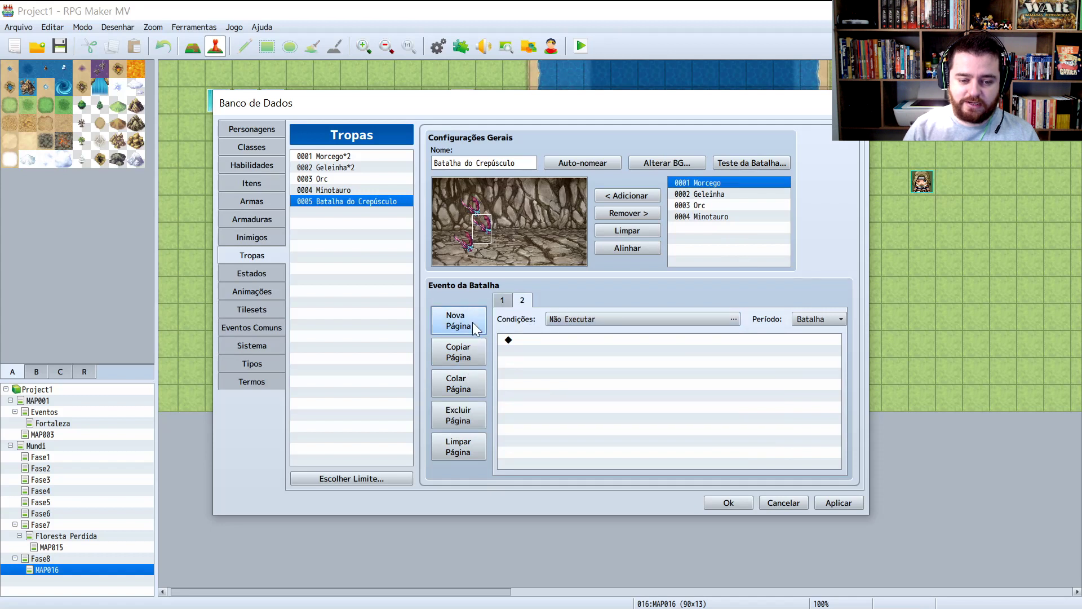
pyautogui.click(457, 320)
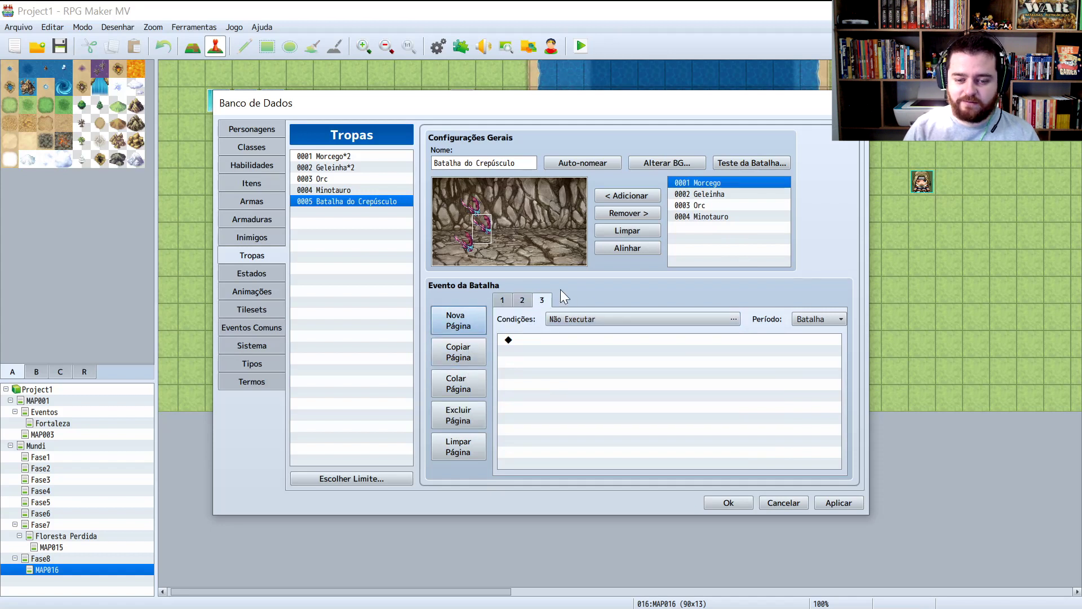
# - Try a Switch condition on the third battle event page, check the selectable switches, and discard the condition
pyautogui.click(564, 350)
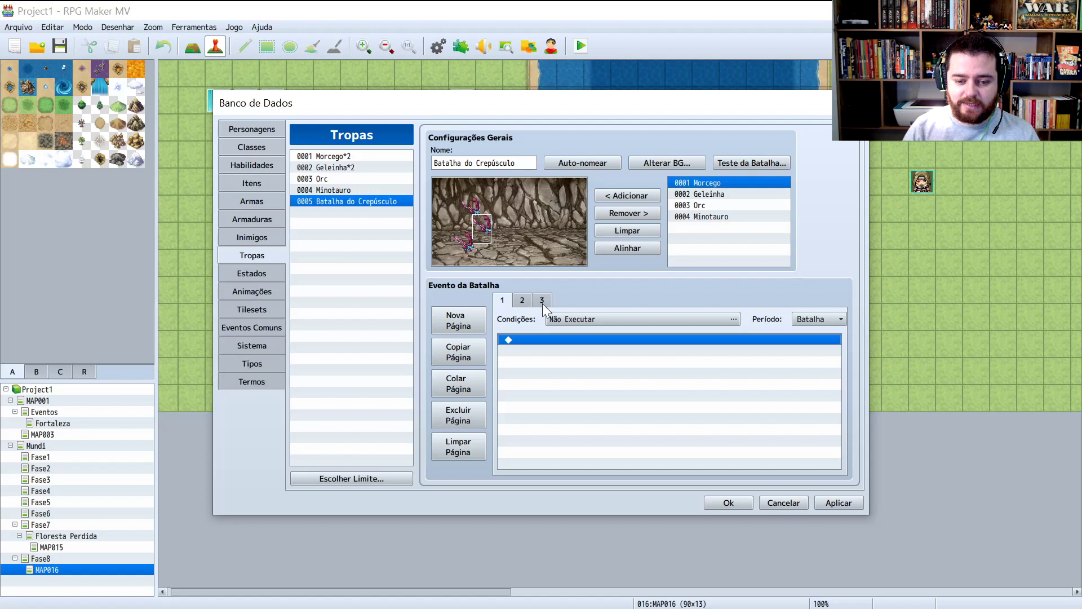
pyautogui.click(565, 312)
pyautogui.click(541, 410)
pyautogui.click(601, 410)
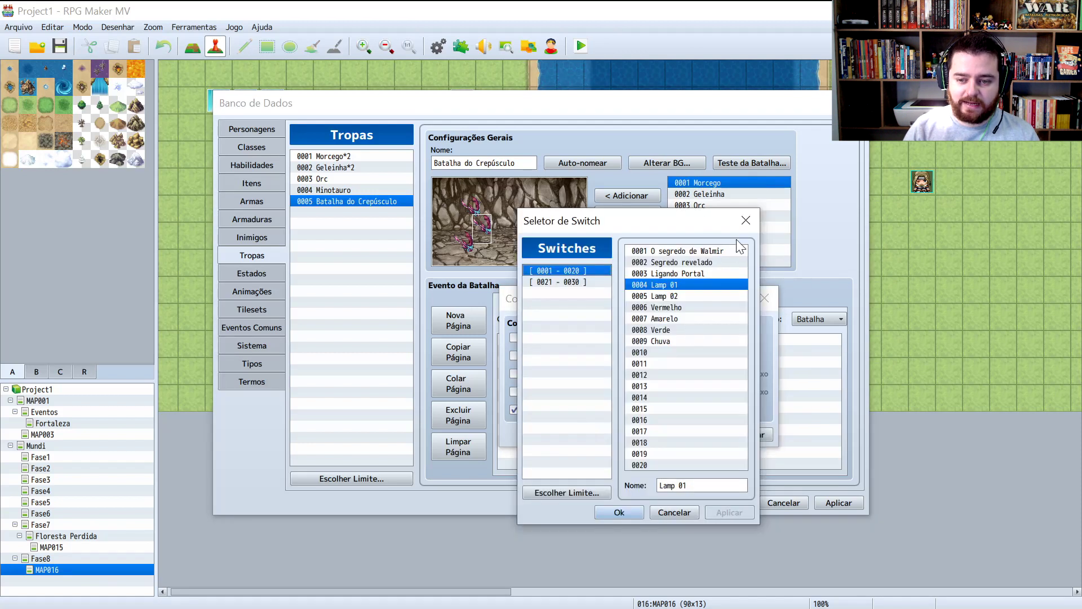
pyautogui.click(746, 220)
pyautogui.click(763, 298)
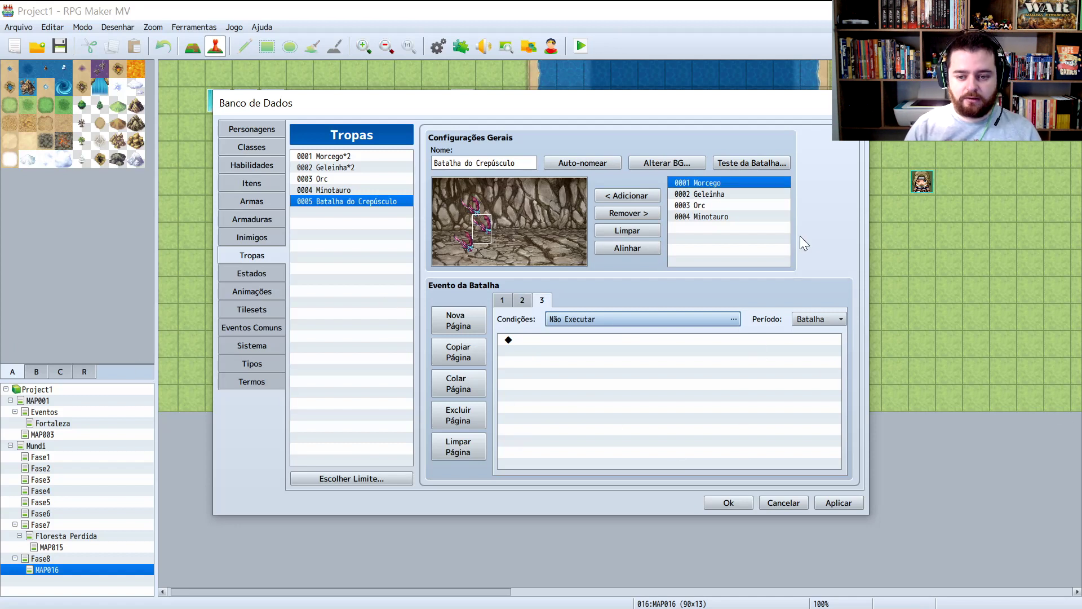
# - Add an enemy state change command to the third battle event page that adds Veneno to Tropa Inteira
pyautogui.doubleClick(671, 339)
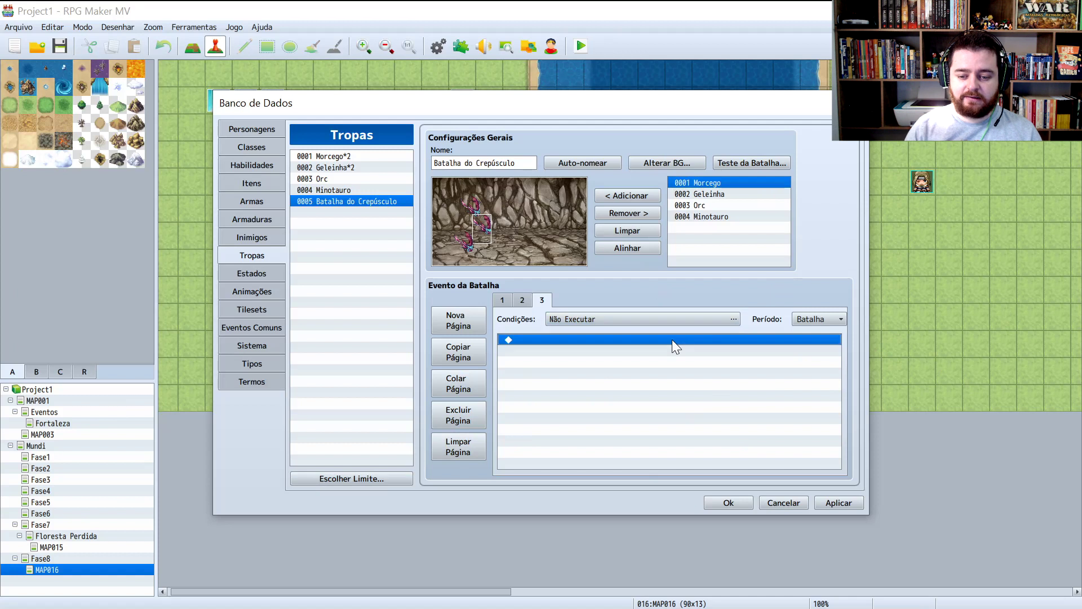
pyautogui.click(576, 163)
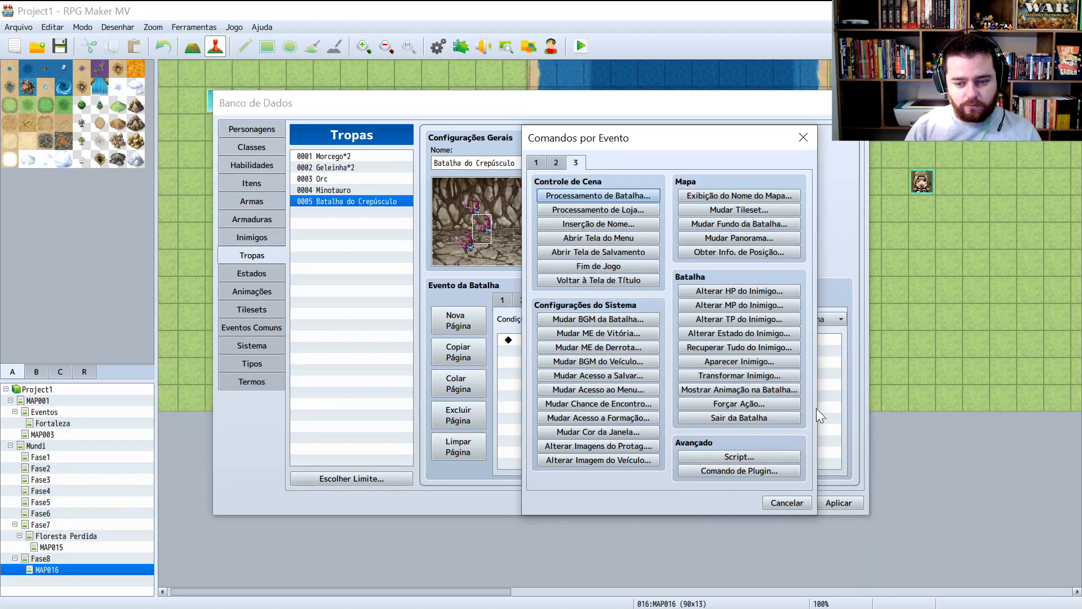
pyautogui.click(782, 333)
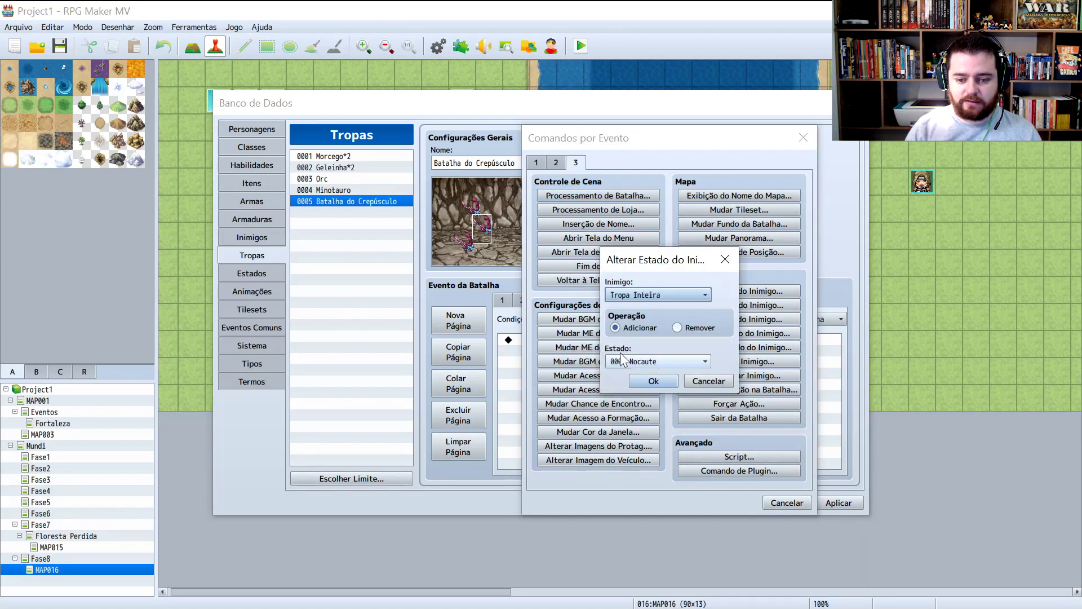
pyautogui.click(665, 361)
pyautogui.click(666, 413)
pyautogui.click(653, 380)
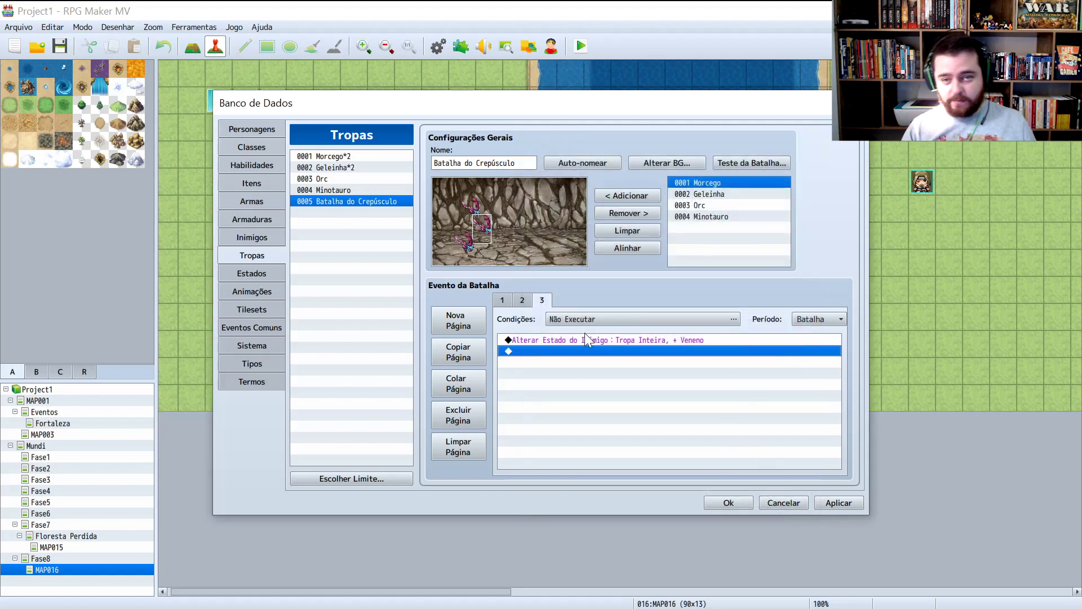
# - View the Estados database settings and the Animações settings
pyautogui.click(252, 276)
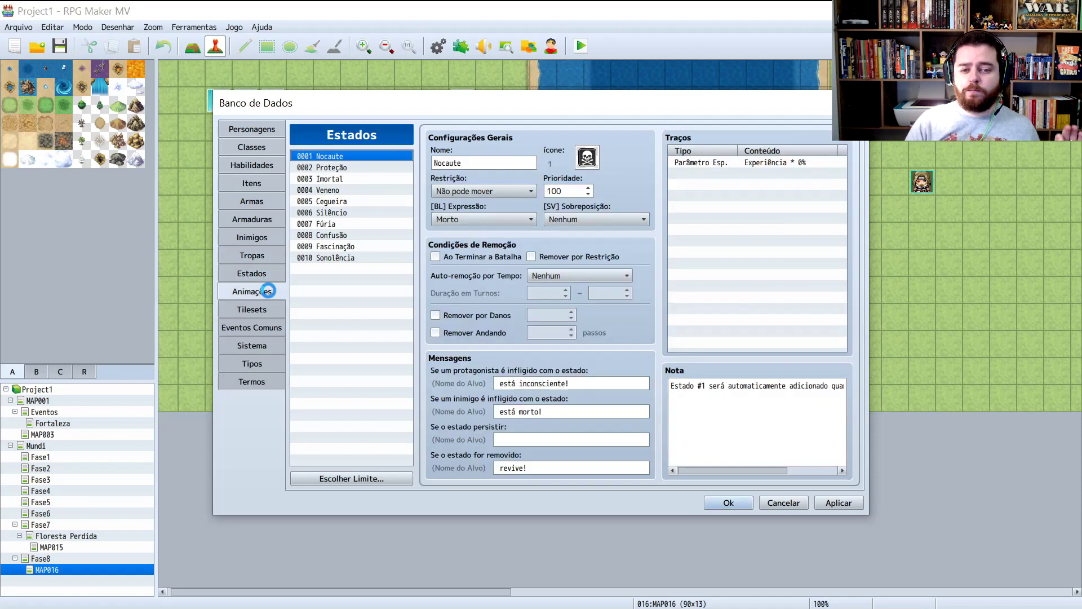
pyautogui.click(267, 292)
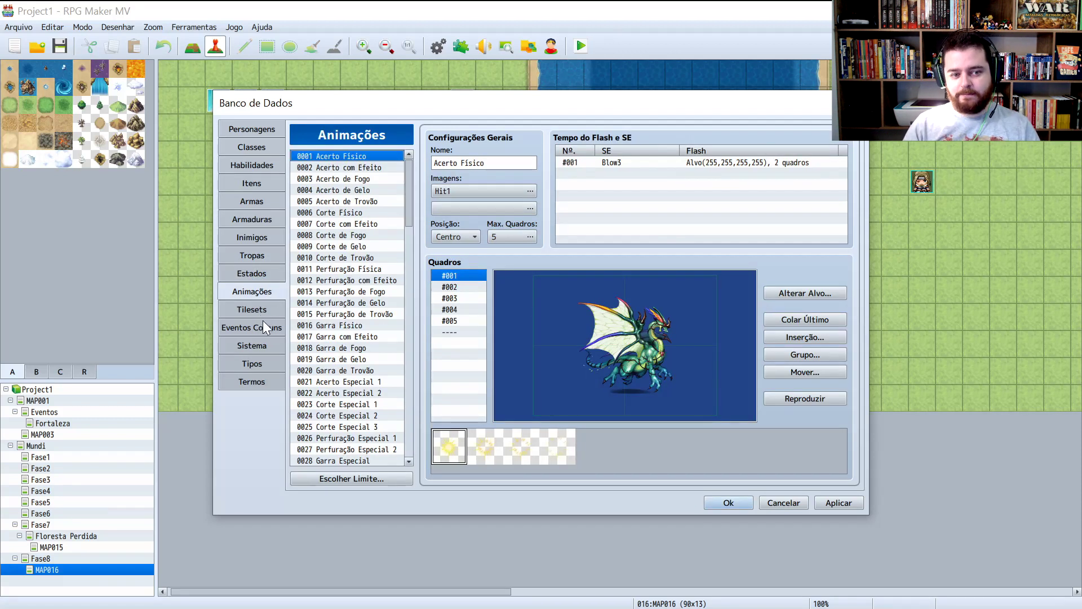